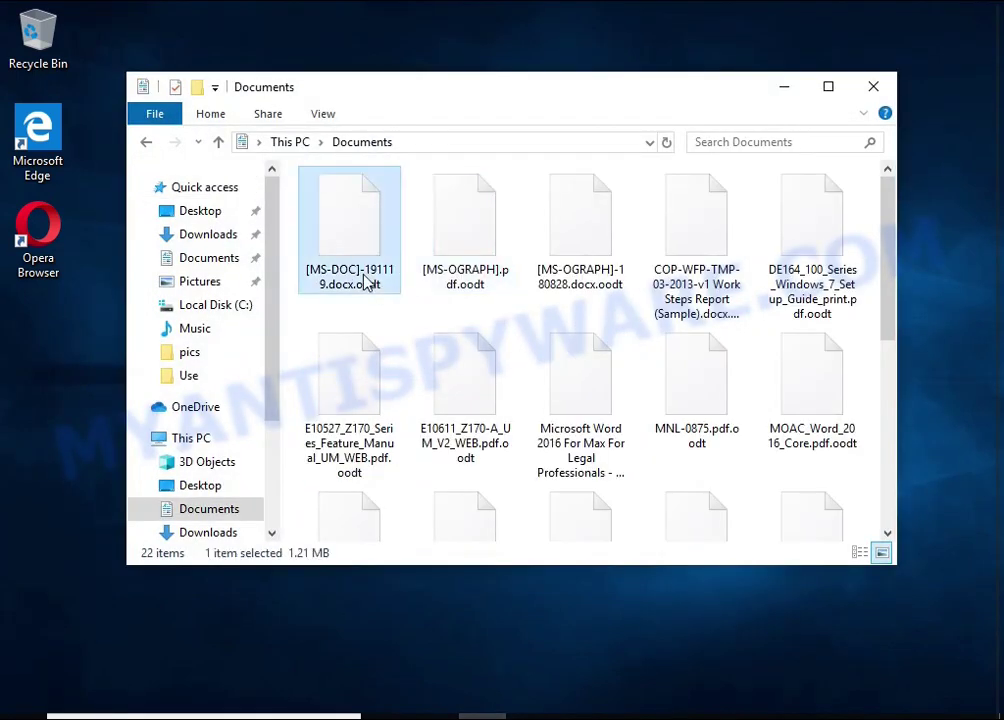
# Step: Try the encrypted MS-DOC file, then rename [MS-OGRAPH]-180828.docx.oodt to [MS-OGRAPH]-180828.docx
pyautogui.doubleClick(366, 283)
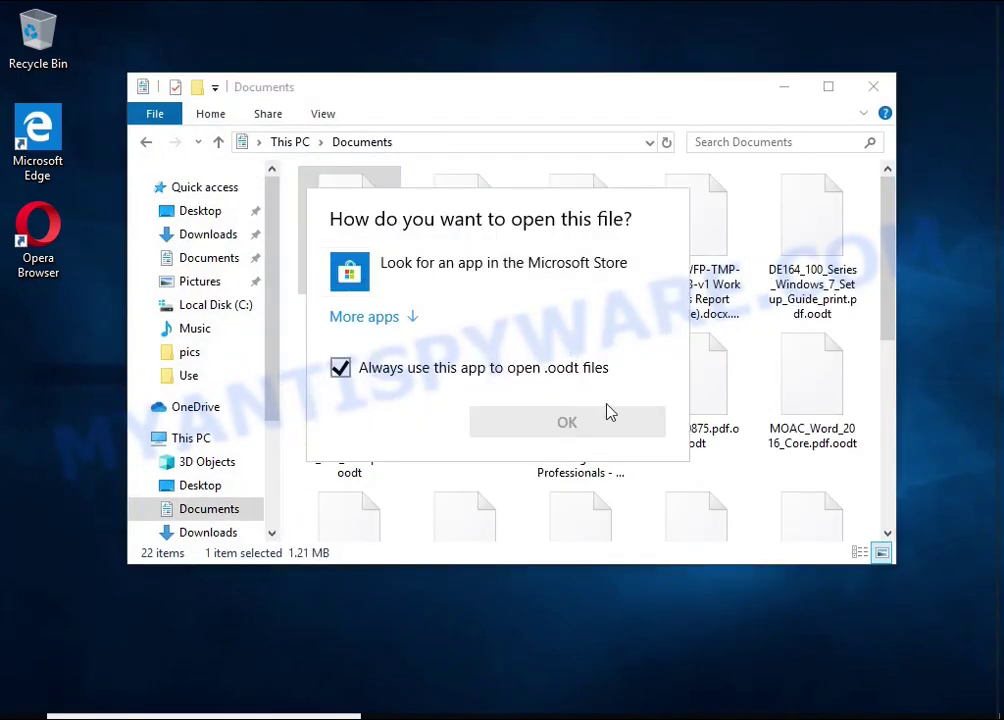
pyautogui.click(716, 303)
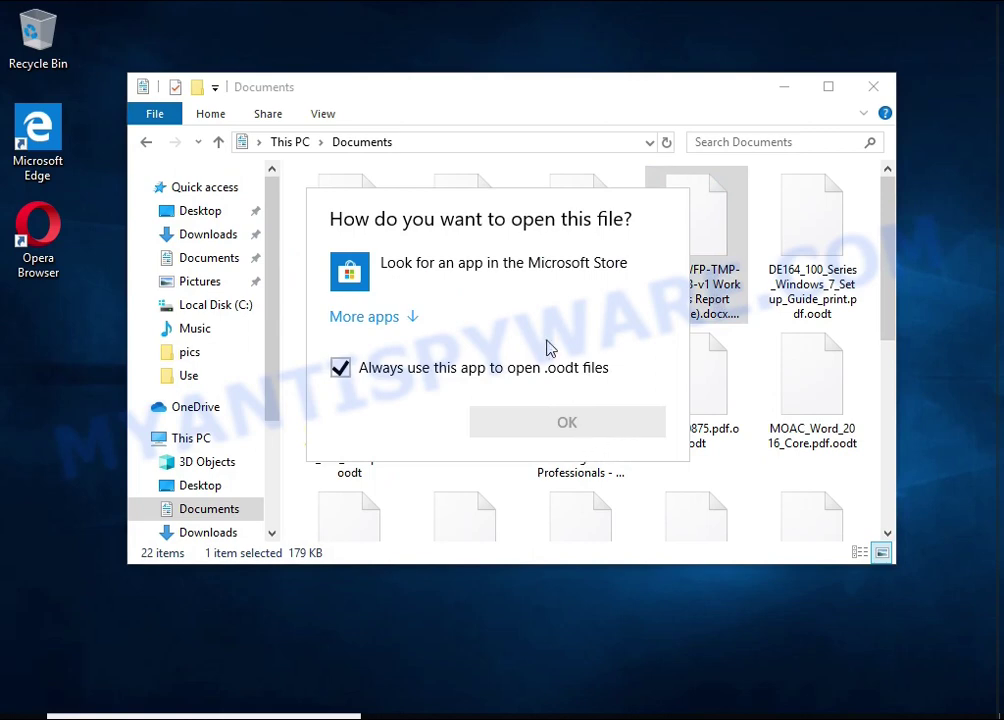
pyautogui.click(746, 197)
pyautogui.click(553, 189)
pyautogui.rightClick(577, 186)
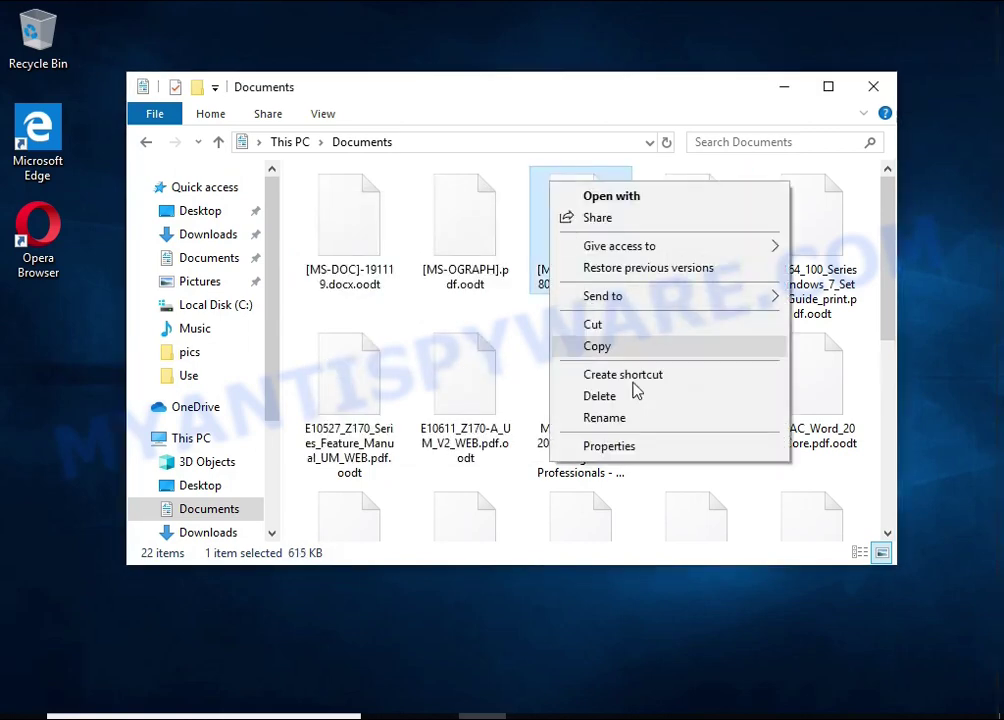
pyautogui.click(651, 422)
pyautogui.press('End')
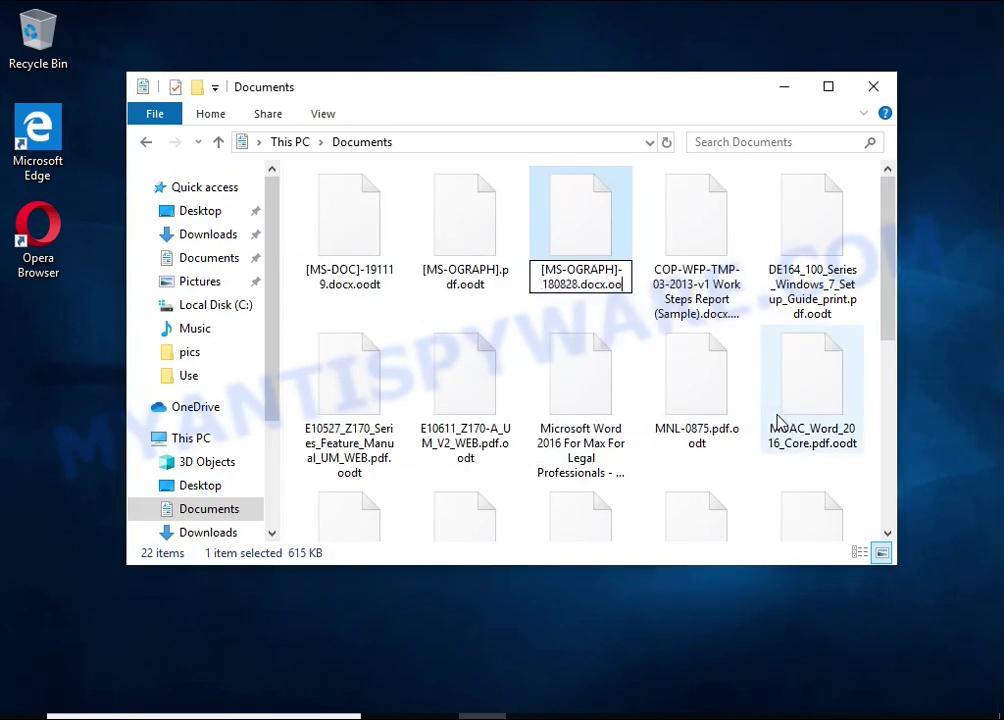
pyautogui.press('BackSpace')
pyautogui.press('BackSpace')
pyautogui.press('BackSpace')
pyautogui.press('BackSpace')
pyautogui.press('BackSpace')
pyautogui.press('Return')
pyautogui.click(590, 373)
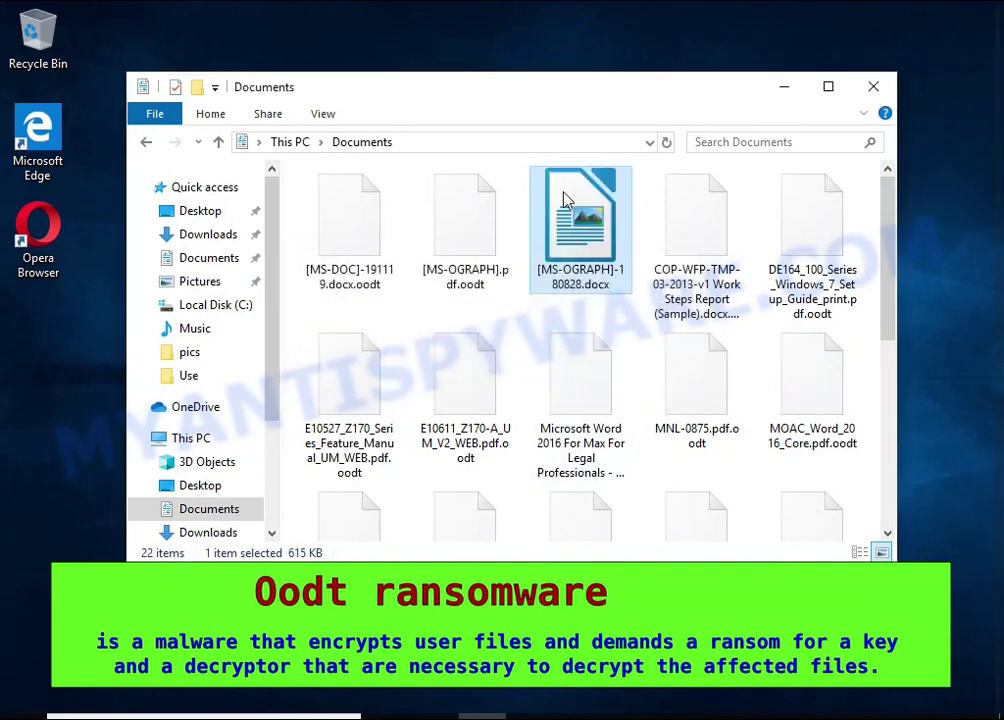
# Step: Open the renamed .docx in LibreOffice and dismiss the failed repair error
pyautogui.doubleClick(566, 199)
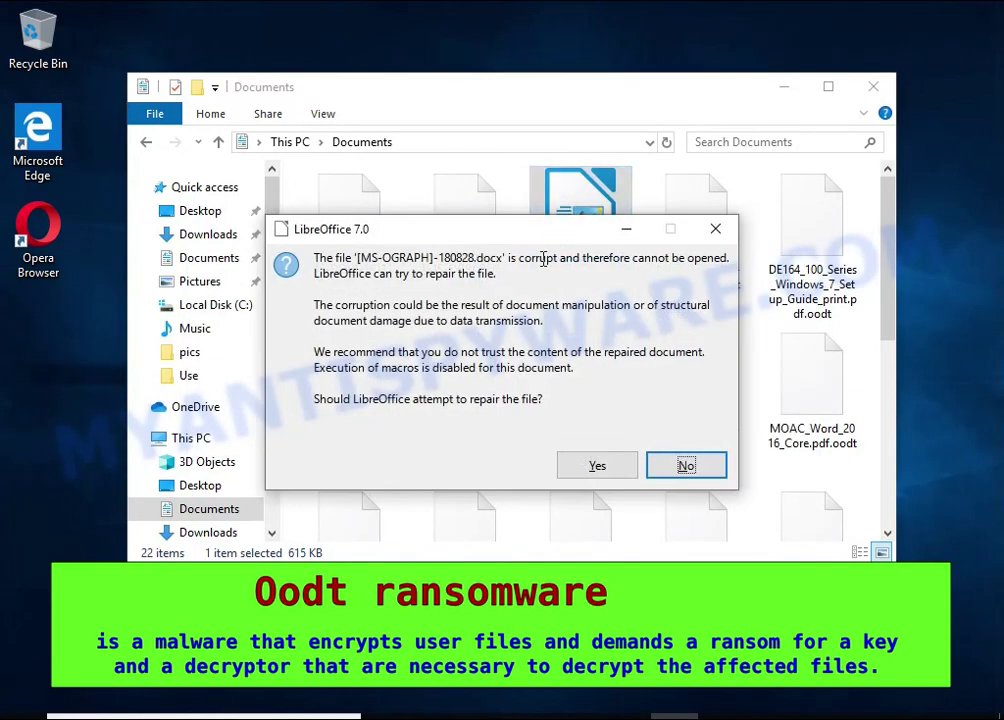
pyautogui.doubleClick(540, 258)
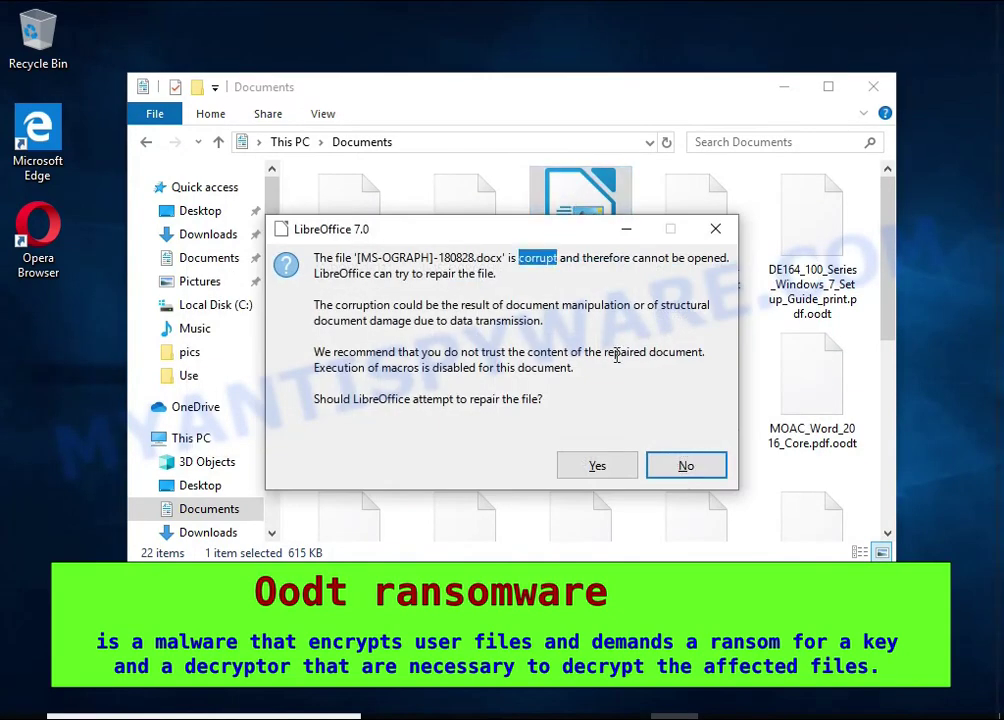
pyautogui.click(592, 470)
pyautogui.moveTo(501, 330); pyautogui.dragTo(527, 359)
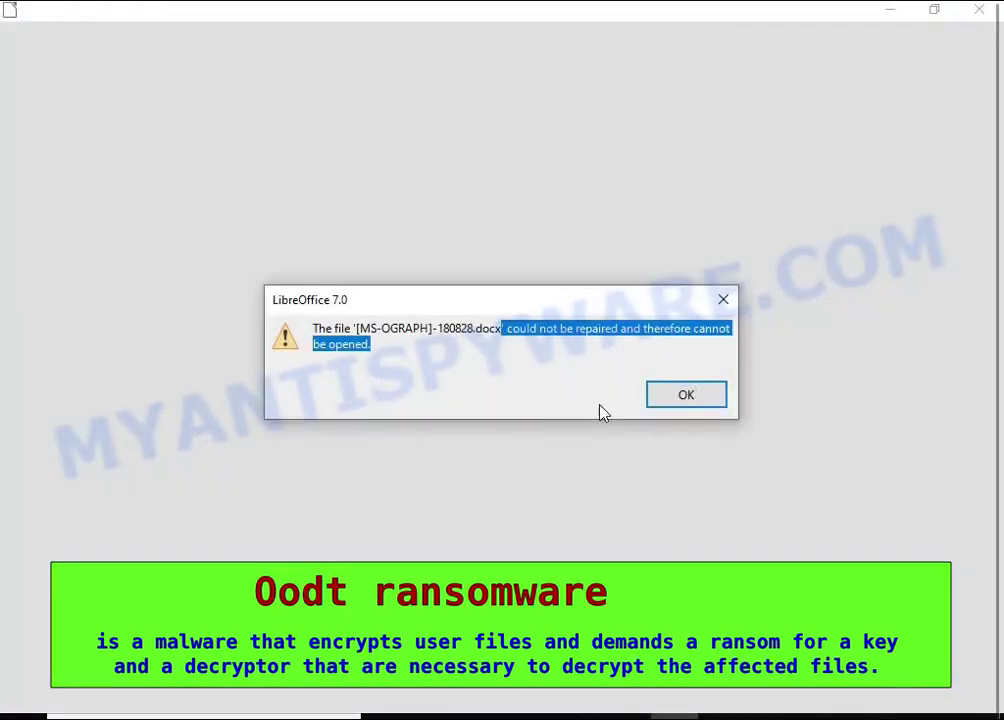
pyautogui.click(686, 396)
# Step: Rename [MS-OGRAPH].pdf.oodt to [MS-OGRAPH].pdf, accepting the extension change
pyautogui.click(439, 200)
pyautogui.rightClick(441, 192)
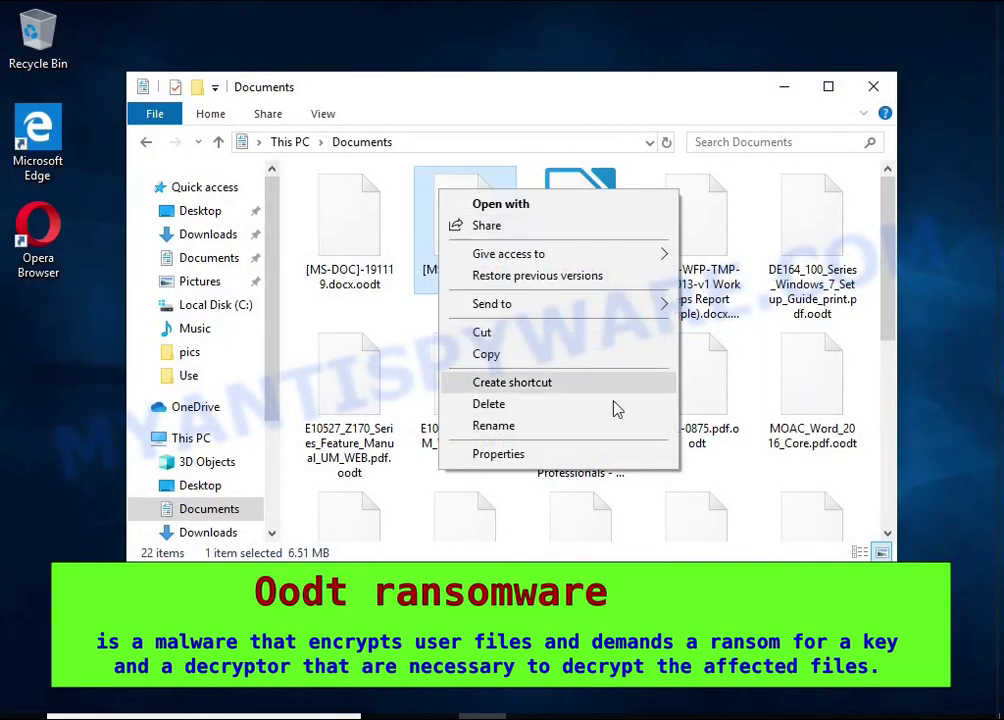
pyautogui.click(617, 425)
pyautogui.press('End')
pyautogui.press('BackSpace')
pyautogui.press('BackSpace')
pyautogui.press('BackSpace')
pyautogui.press('BackSpace')
pyautogui.press('BackSpace')
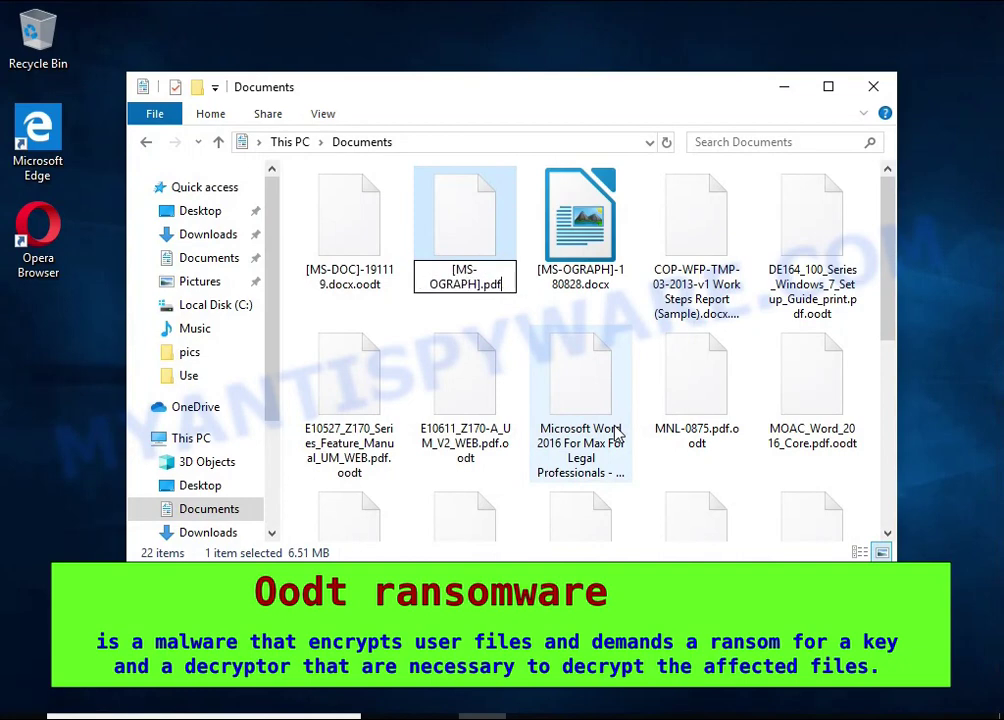
pyautogui.press('Return')
pyautogui.click(577, 380)
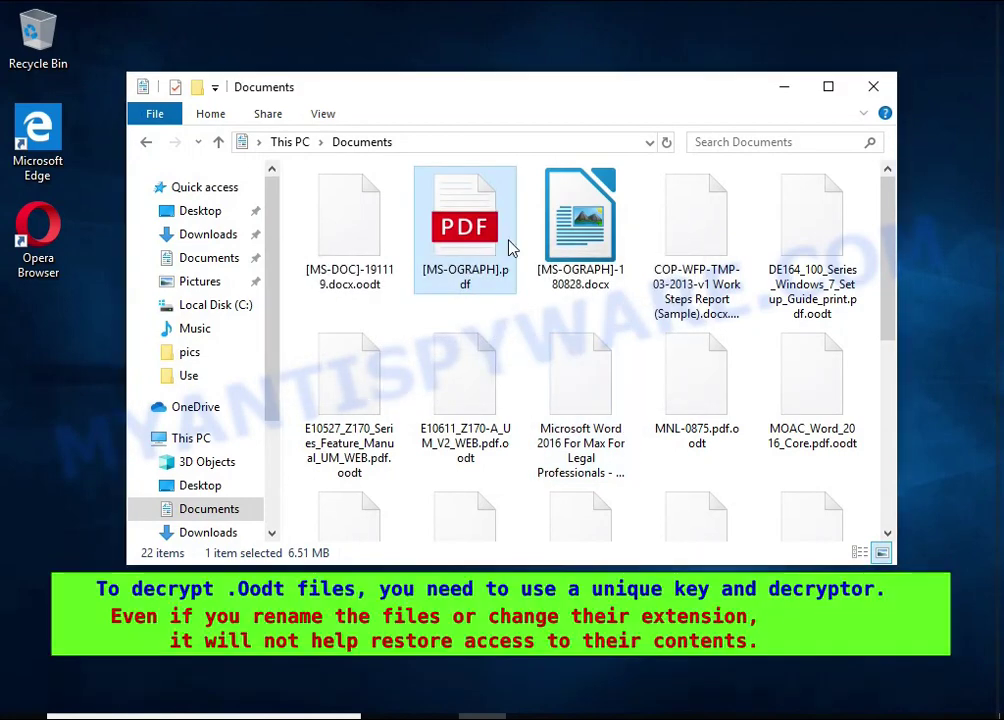
# Step: Open [MS-OGRAPH].pdf in Microsoft Edge and close the failed view
pyautogui.doubleClick(510, 248)
pyautogui.click(421, 300)
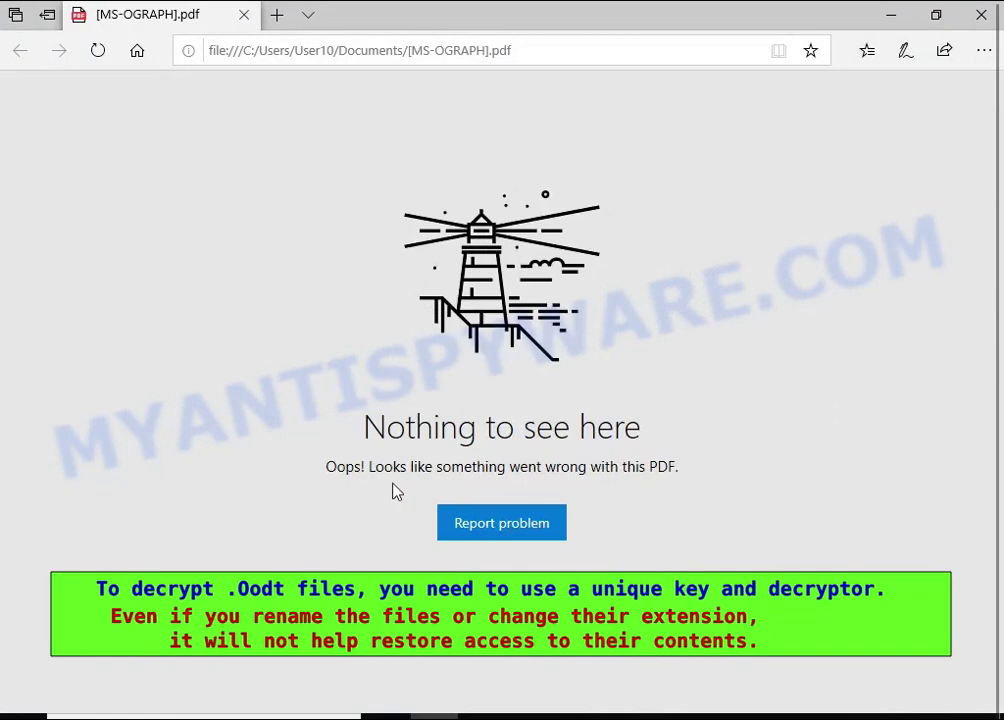
pyautogui.click(981, 14)
# Step: In Pictures, try opening Chrysanthemum.jpg.oodt and Desert.jpg.oodt
pyautogui.click(268, 285)
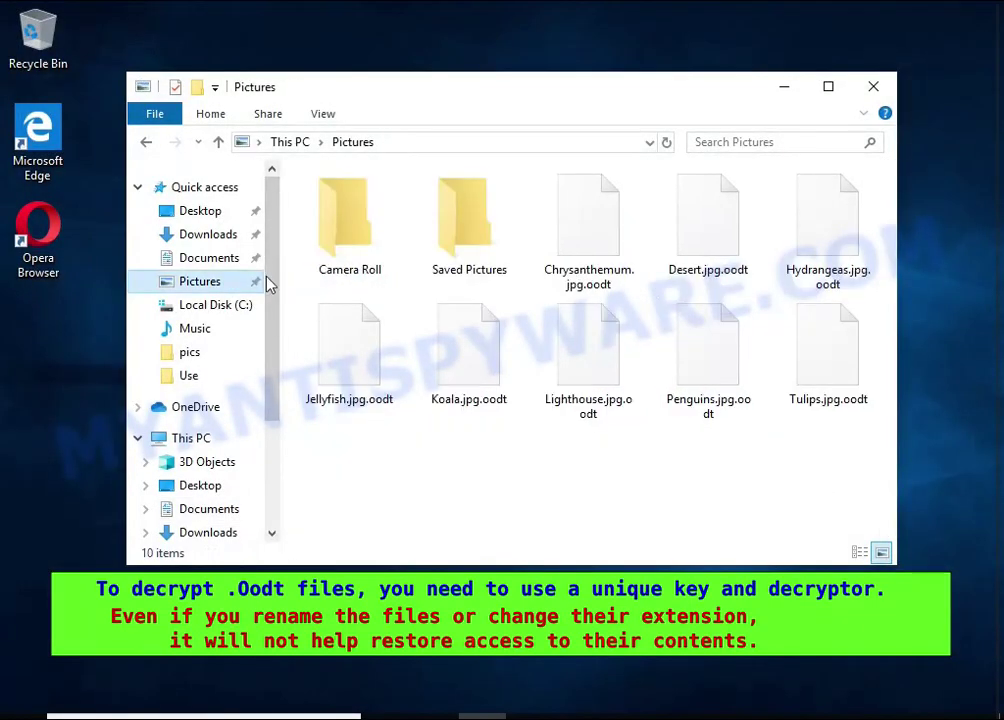
pyautogui.doubleClick(578, 265)
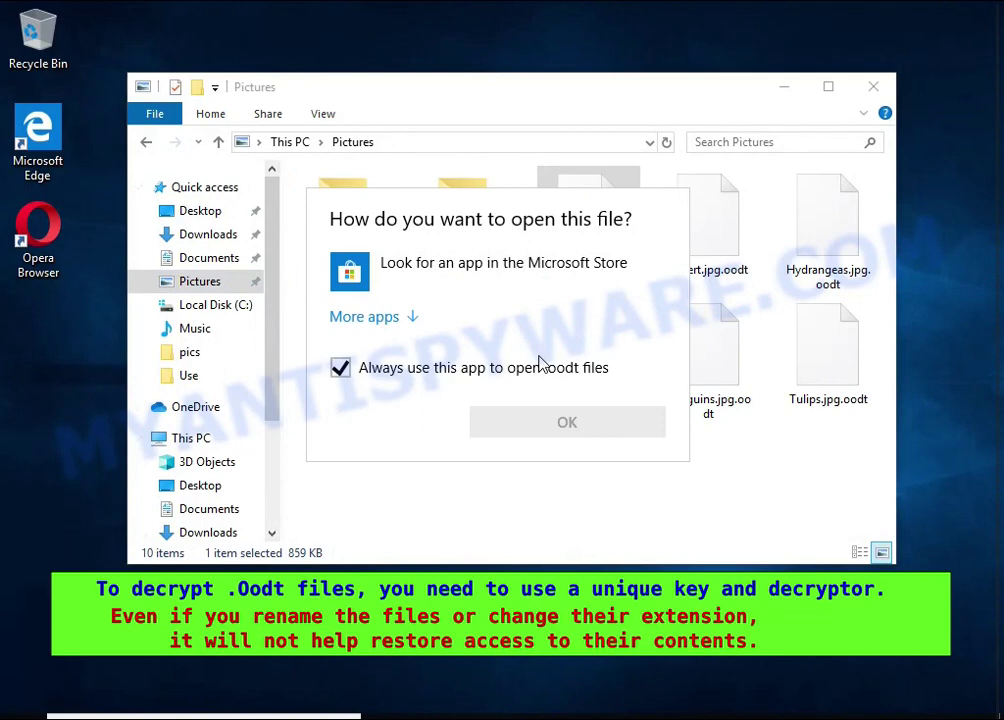
pyautogui.click(728, 269)
pyautogui.doubleClick(728, 269)
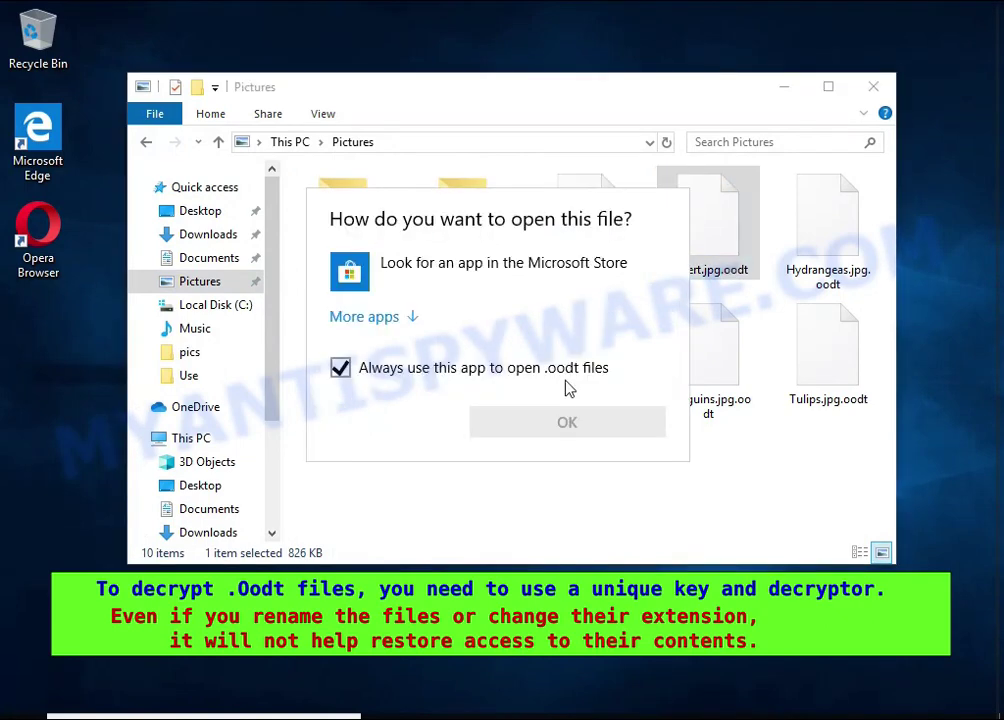
pyautogui.click(717, 284)
# Step: Rename Chrysanthemum.jpg.oodt to Chrysanthemum.jpg, accepting the extension change
pyautogui.rightClick(614, 226)
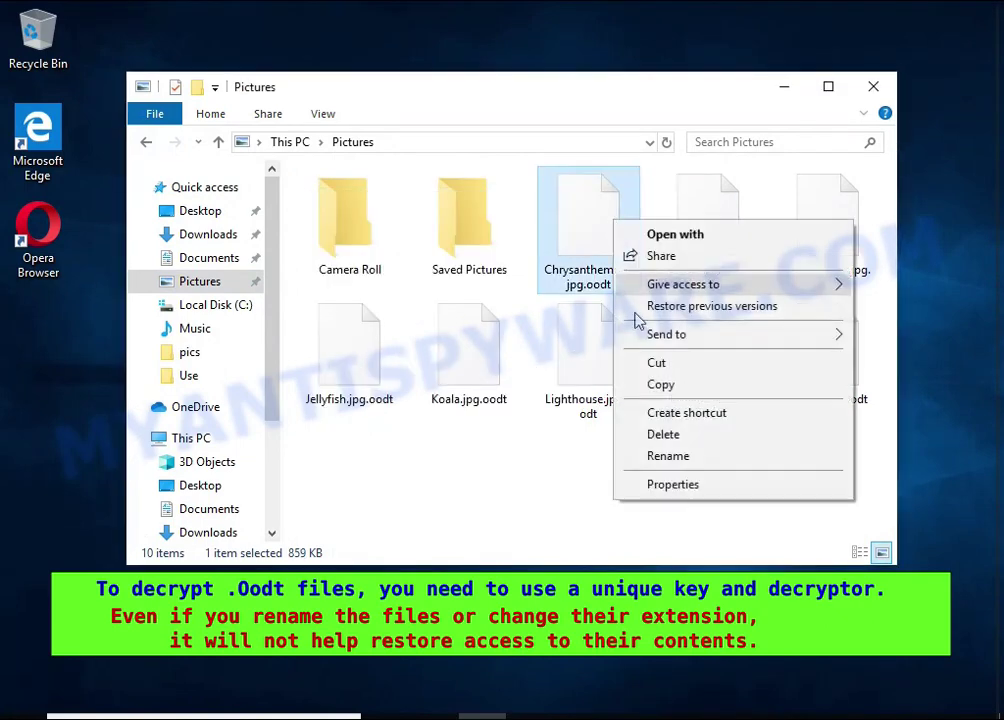
pyautogui.click(668, 456)
pyautogui.press('End')
pyautogui.press('BackSpace')
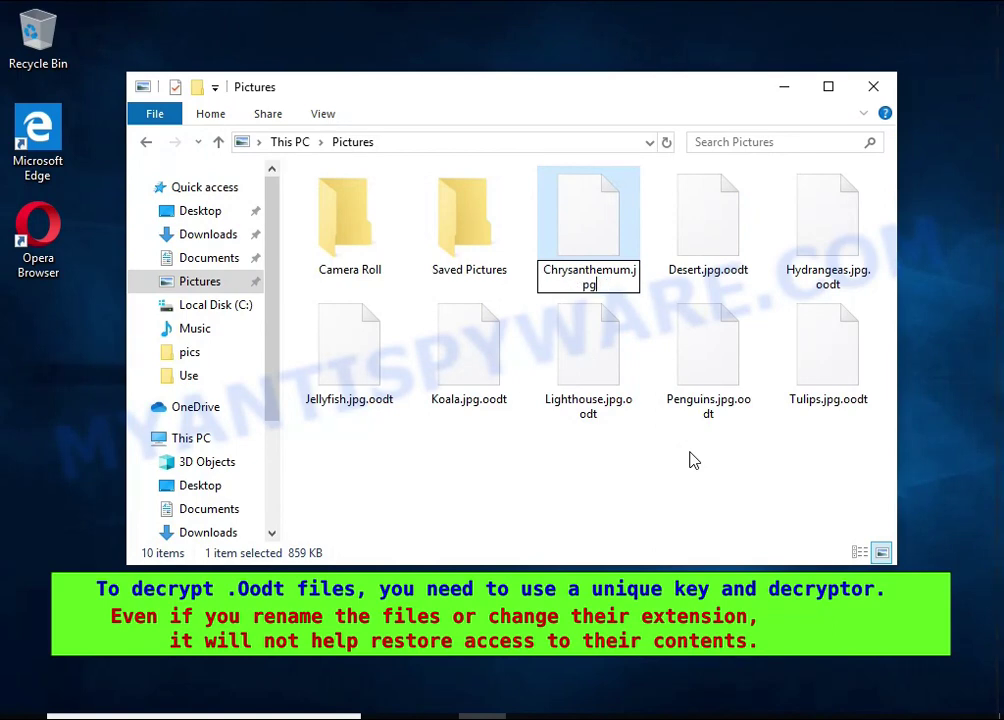
pyautogui.press('Return')
pyautogui.click(589, 374)
# Step: Open Chrysanthemum.jpg in Photos and close the failed view
pyautogui.doubleClick(580, 217)
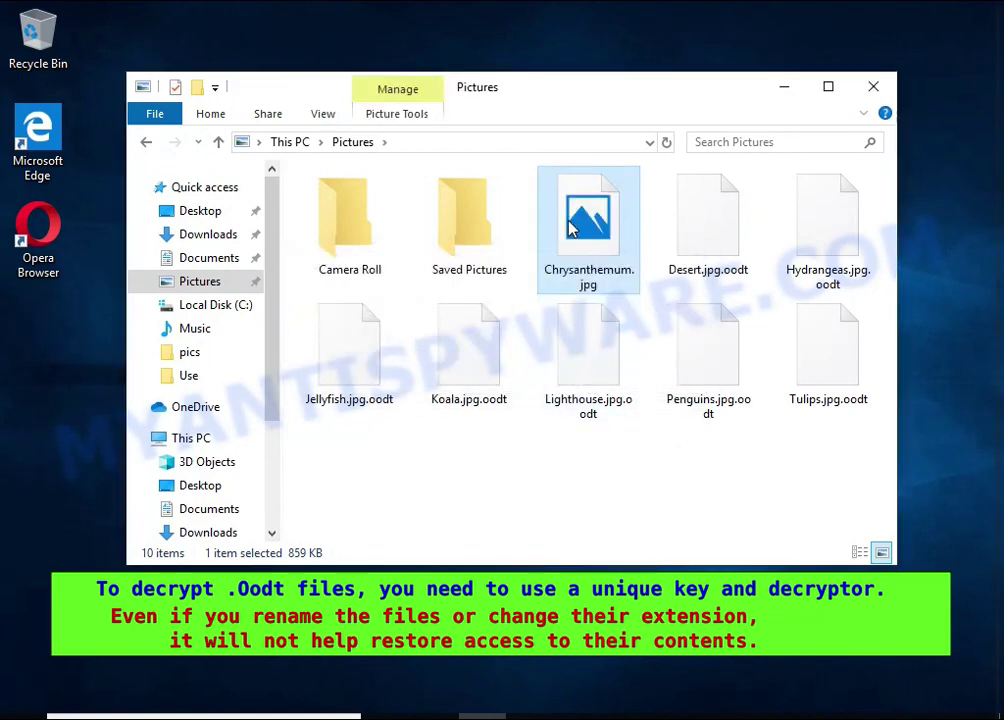
pyautogui.click(538, 299)
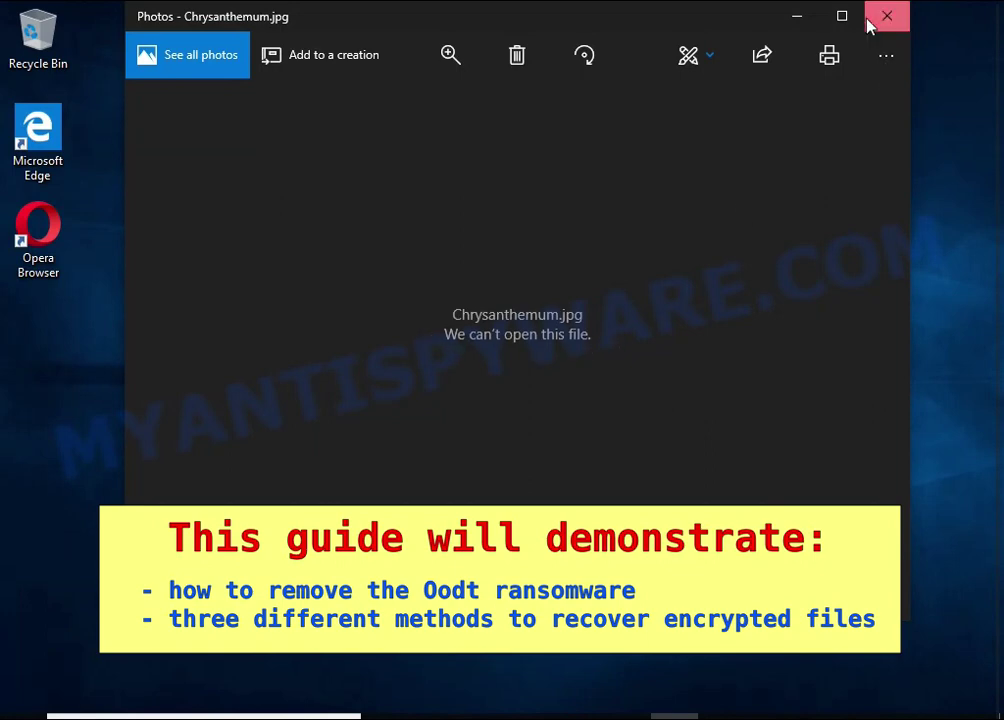
pyautogui.click(874, 24)
# Step: Read _readme.txt from Local Disk (C:) in Notepad, then close Notepad and Explorer
pyautogui.click(222, 310)
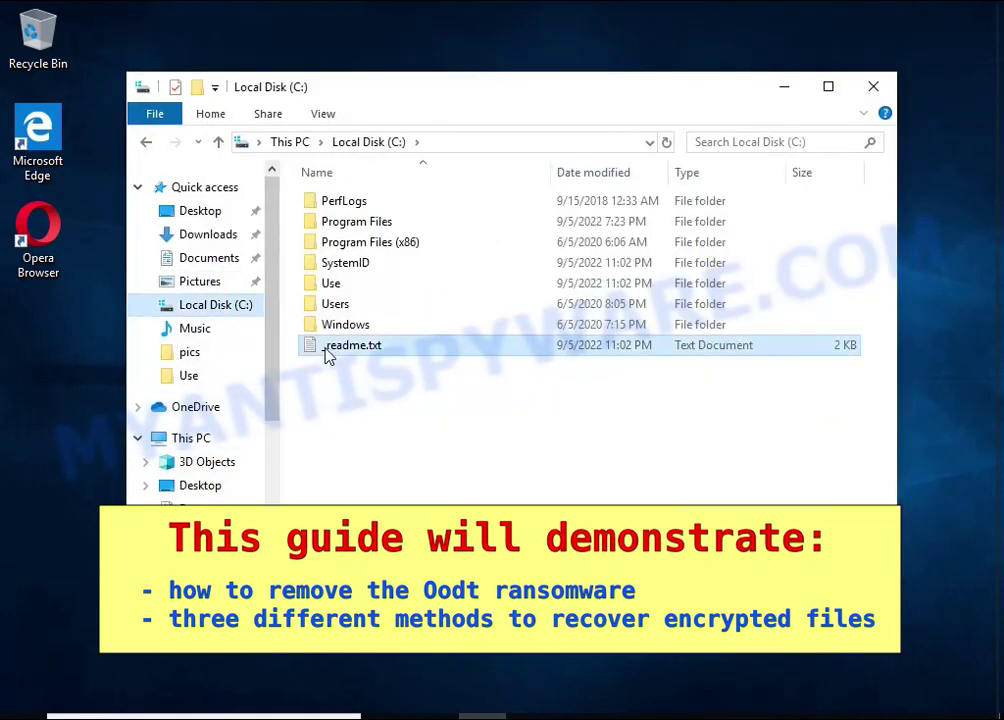
pyautogui.doubleClick(485, 354)
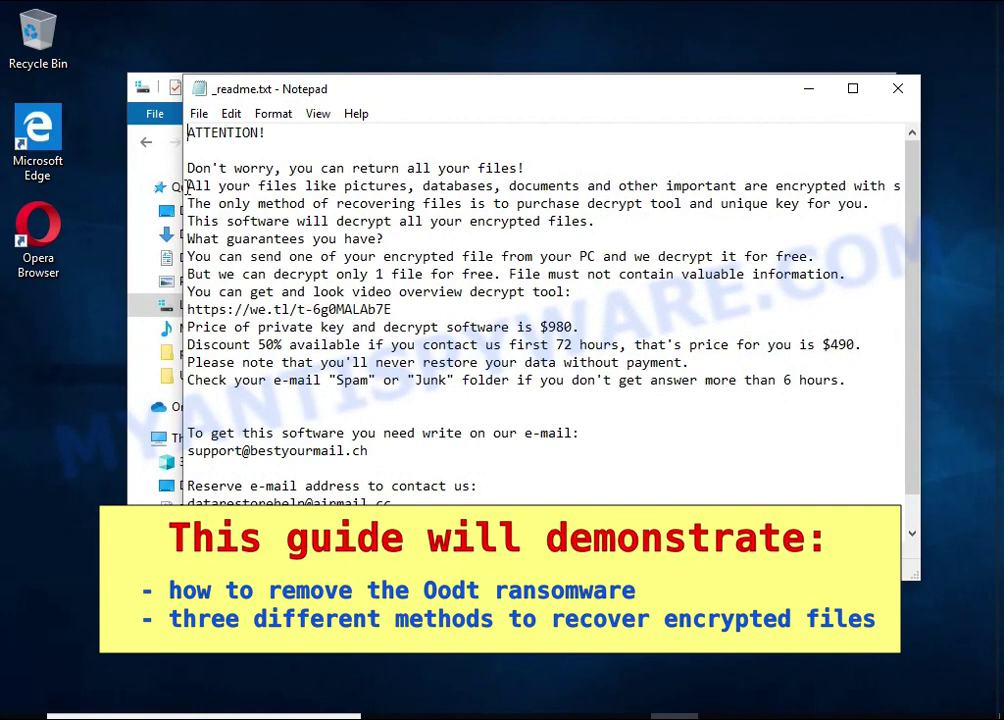
pyautogui.moveTo(187, 186); pyautogui.dragTo(849, 186)
pyautogui.doubleClick(826, 185)
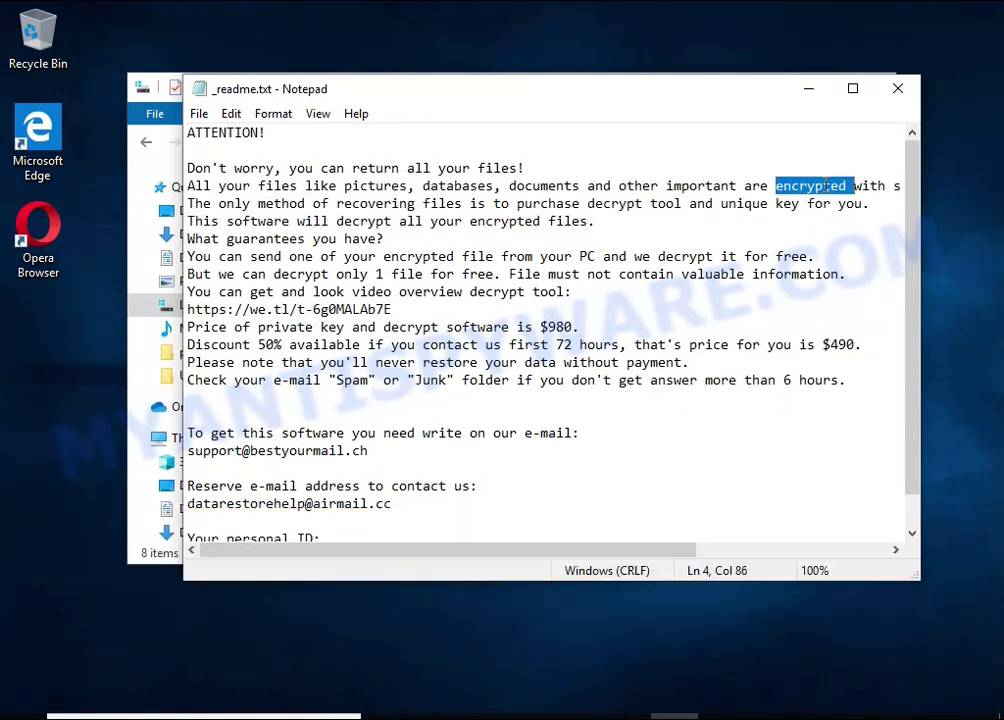
pyautogui.click(897, 89)
pyautogui.click(873, 87)
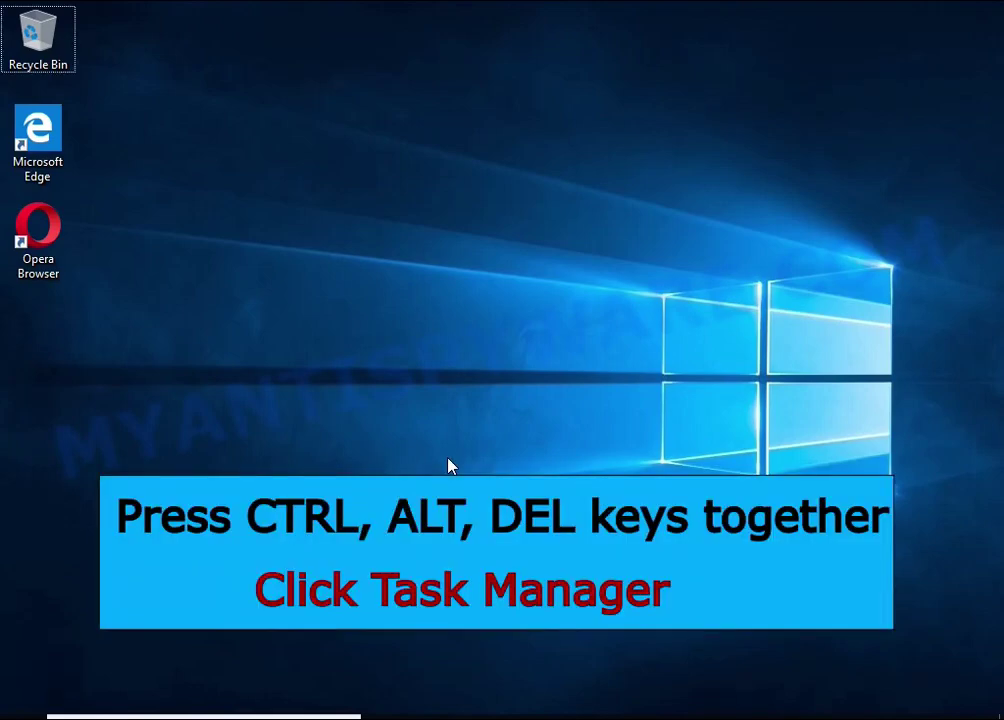
# Step: Open Task Manager via Ctrl+Alt+Delete and end the DB07.exe (32 bit) process
pyautogui.hotkey('ctrl', 'alt', 'Delete')
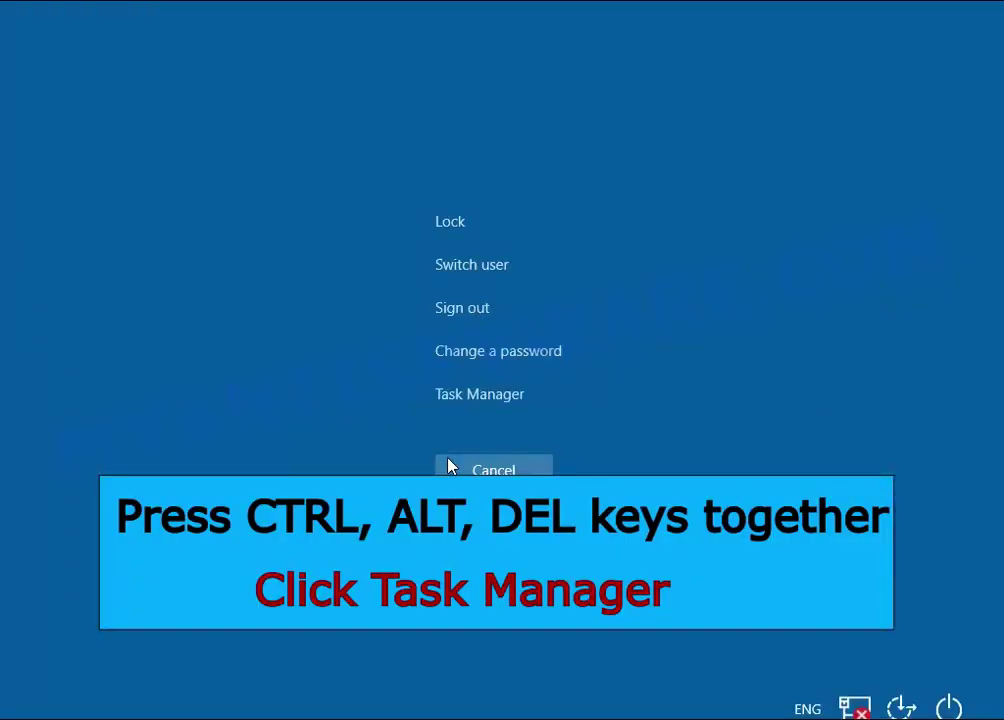
pyautogui.click(511, 401)
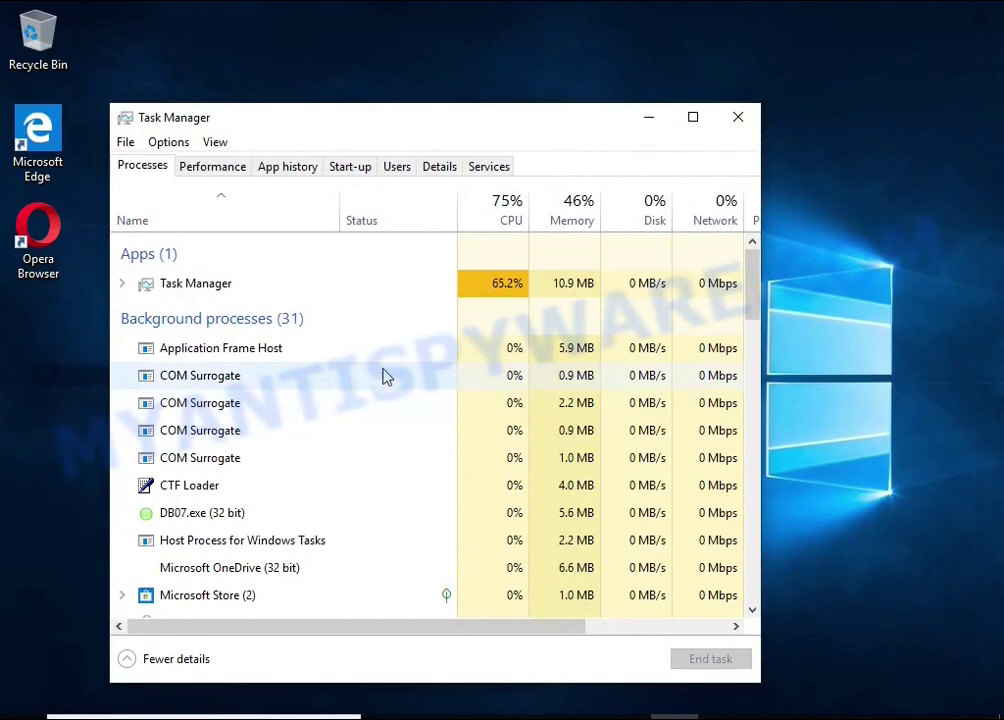
pyautogui.scroll(-1, 372, 372)
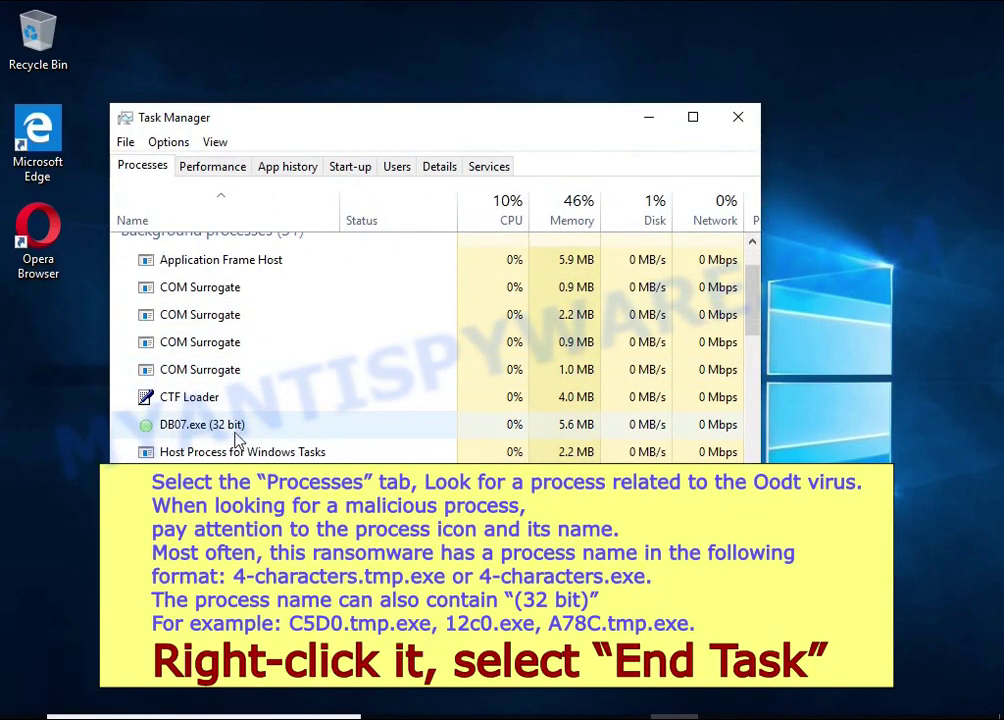
pyautogui.click(375, 429)
pyautogui.rightClick(390, 438)
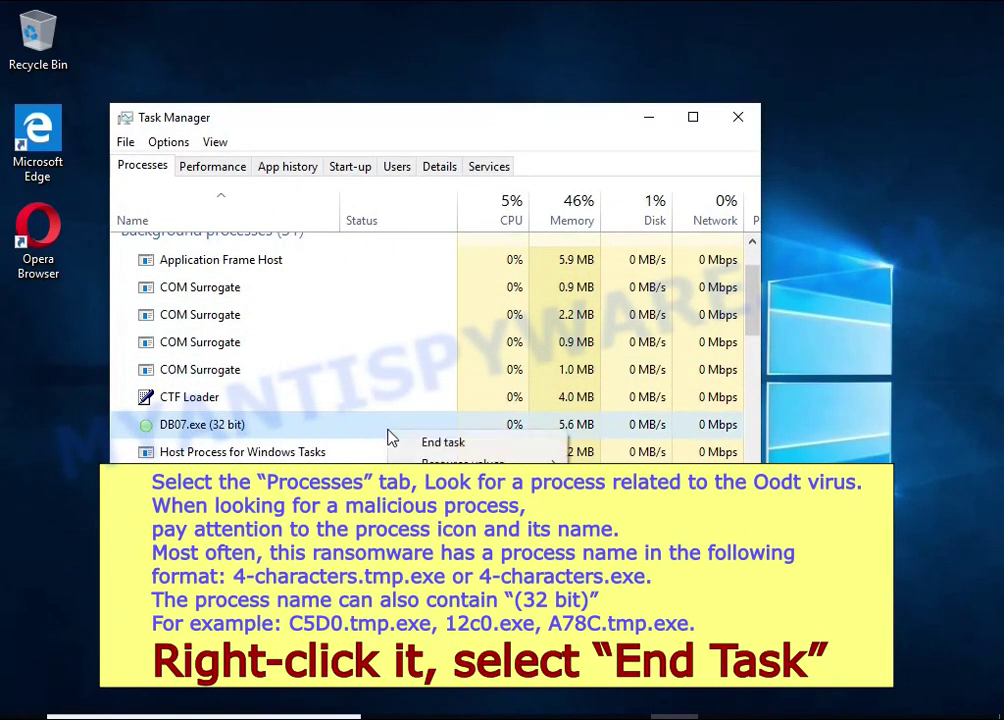
pyautogui.click(512, 446)
# Step: Scroll through the process list and return to the top
pyautogui.scroll(-2, 308, 402)
pyautogui.scroll(-6, 308, 402)
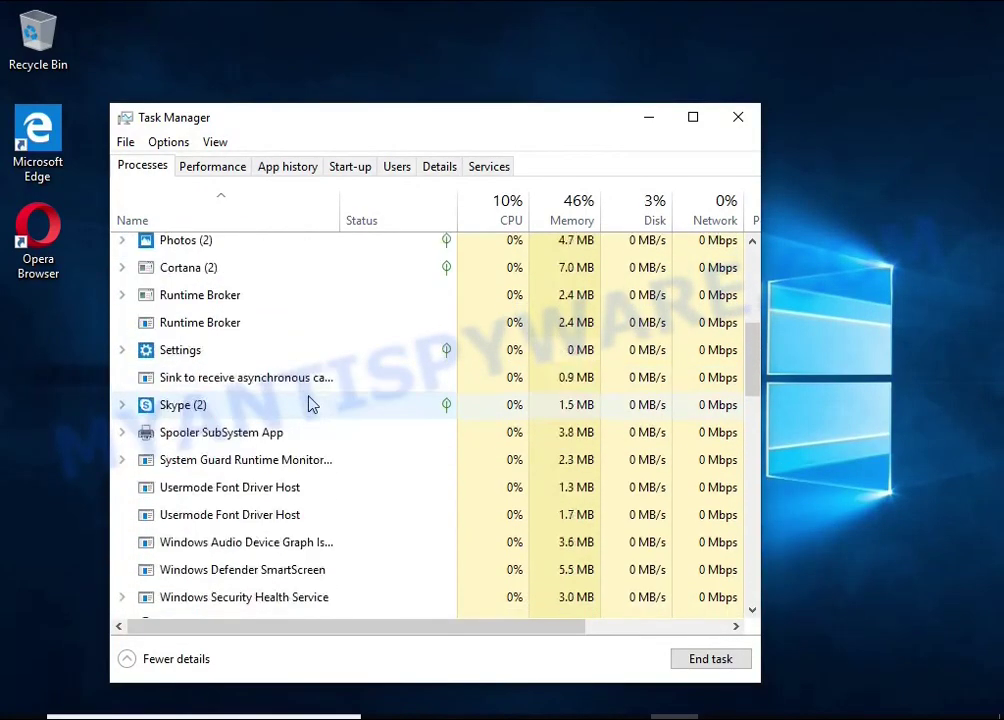
pyautogui.scroll(-8, 308, 400)
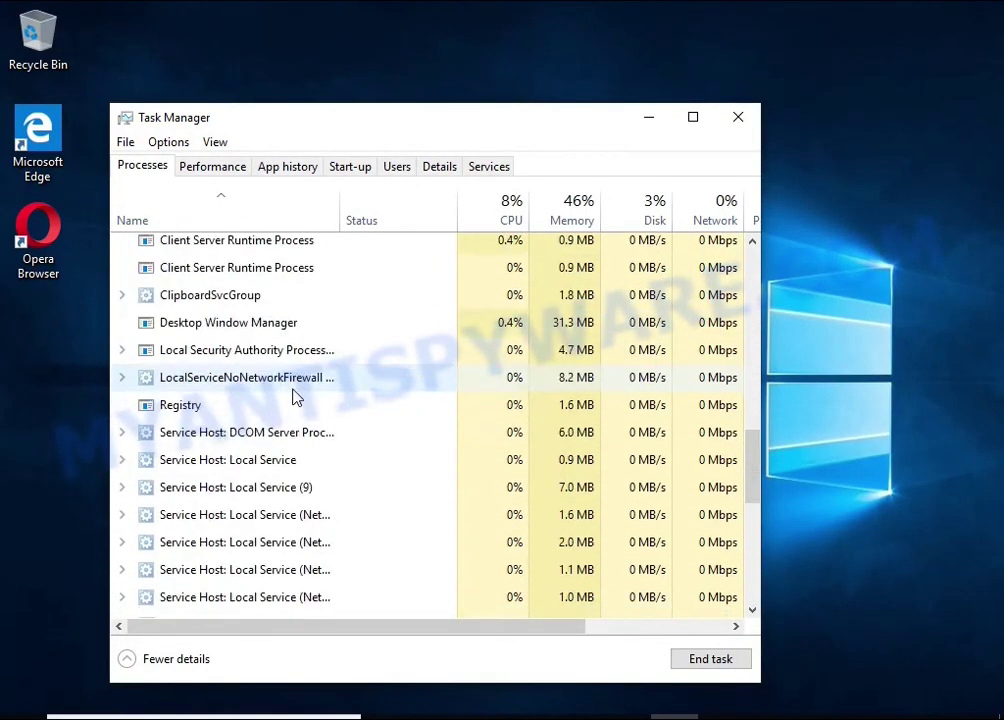
pyautogui.scroll(-1, 295, 395)
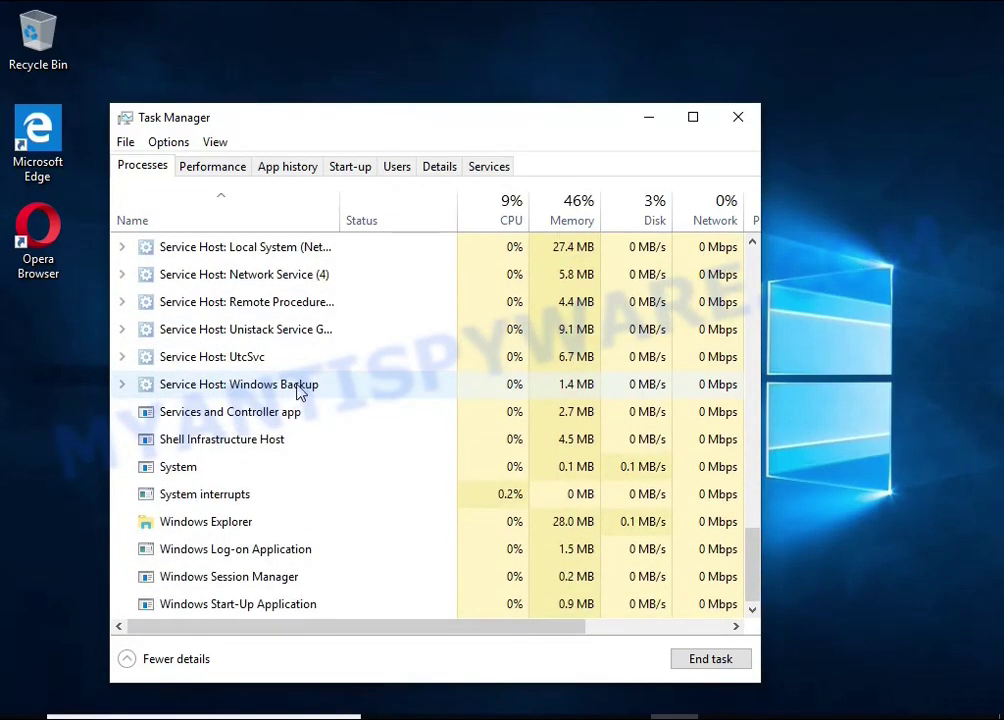
pyautogui.scroll(8, 300, 398)
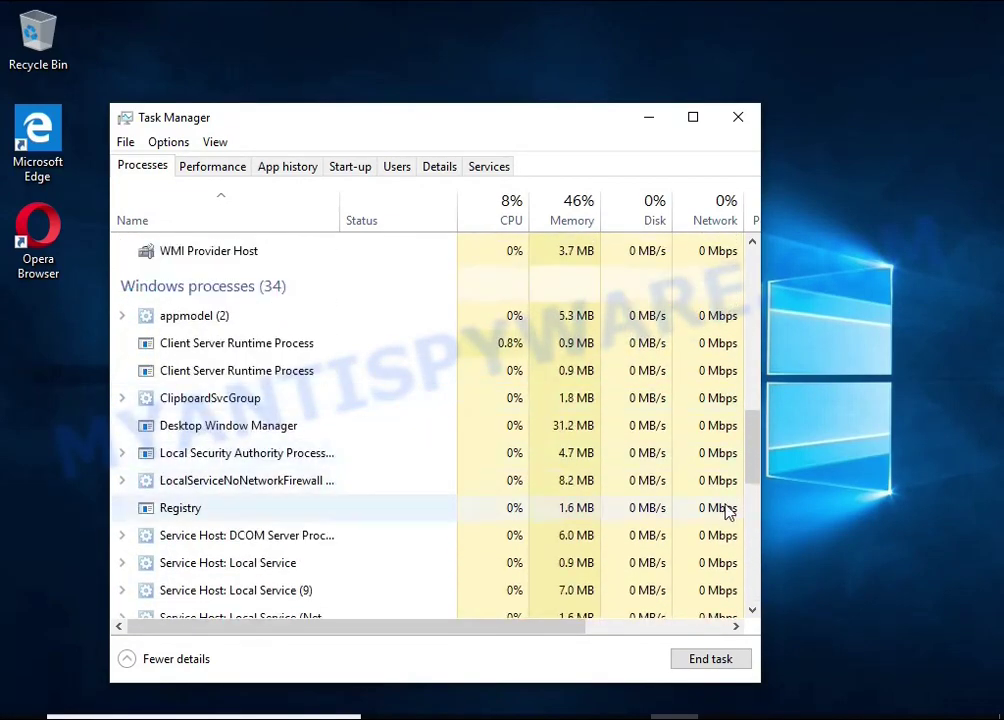
pyautogui.moveTo(759, 473); pyautogui.dragTo(764, 289)
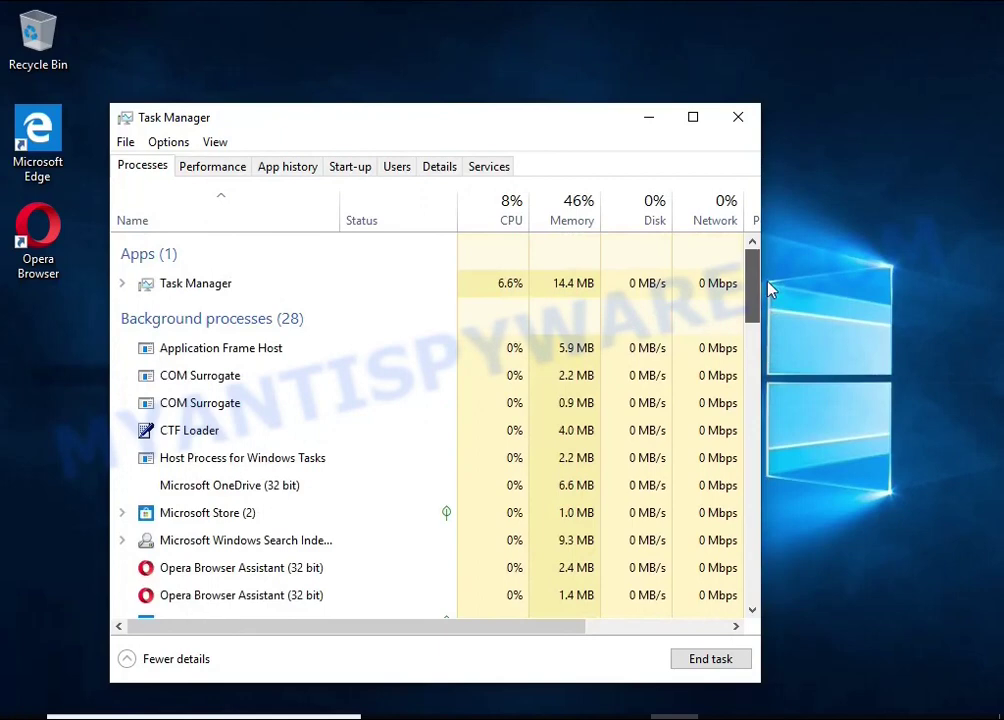
# Step: Disable the DB07.exe entry in the Start-up tab and close Task Manager
pyautogui.click(351, 167)
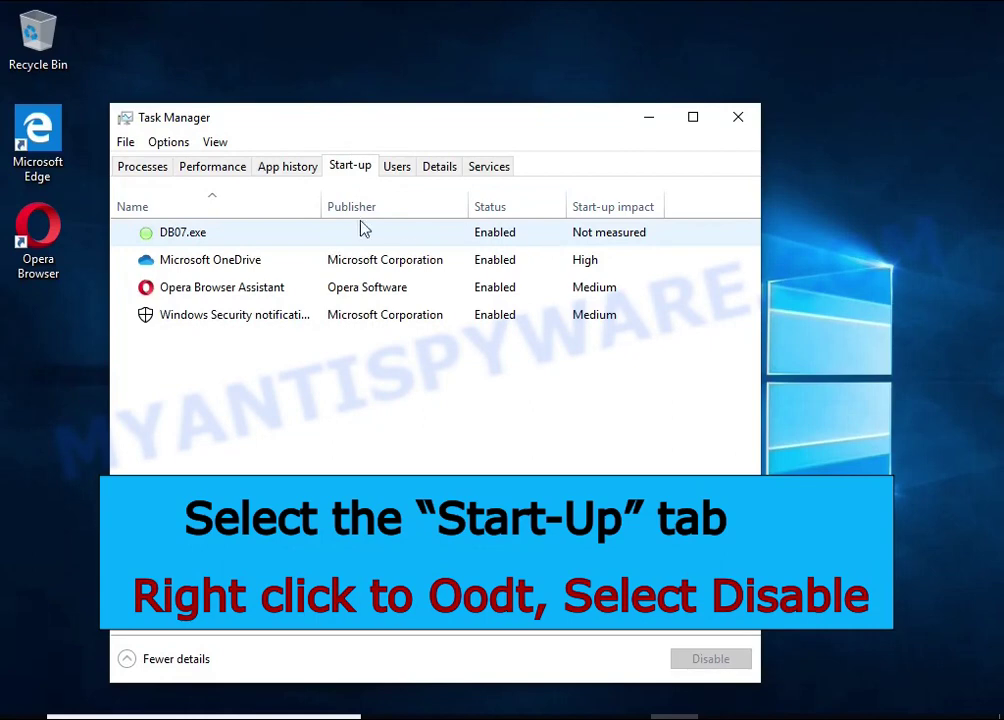
pyautogui.click(542, 242)
pyautogui.rightClick(543, 243)
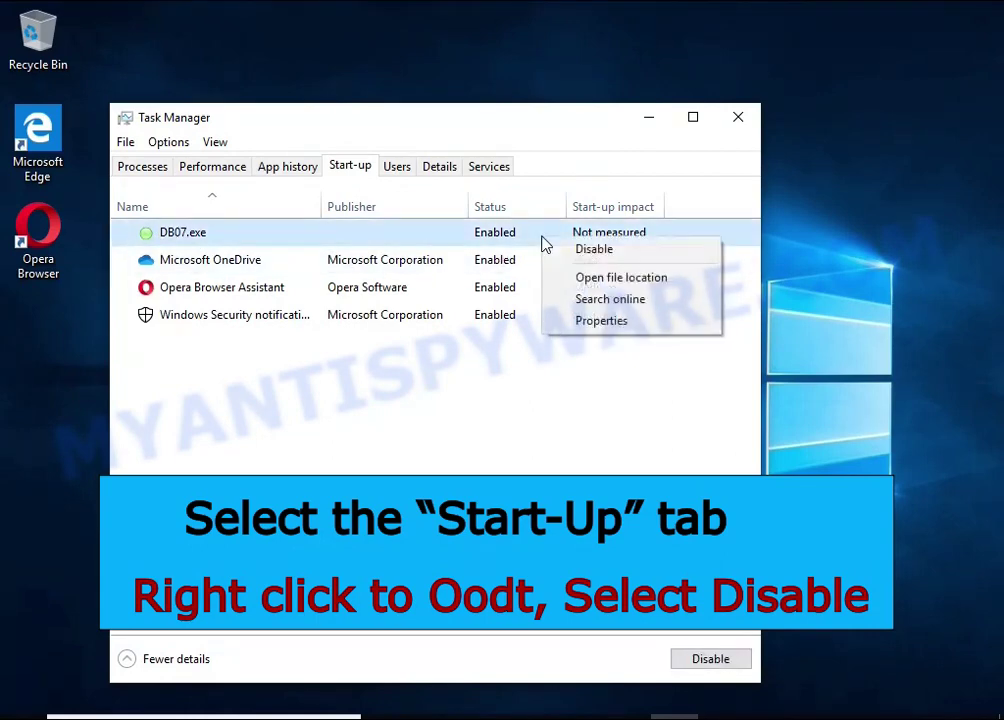
pyautogui.click(668, 255)
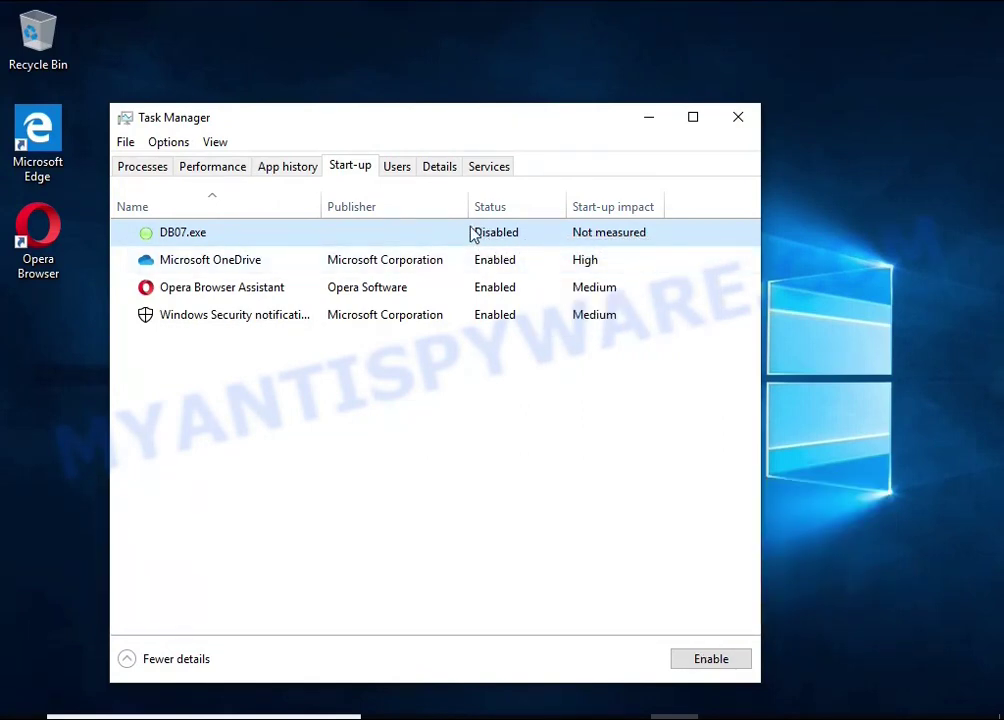
pyautogui.click(735, 121)
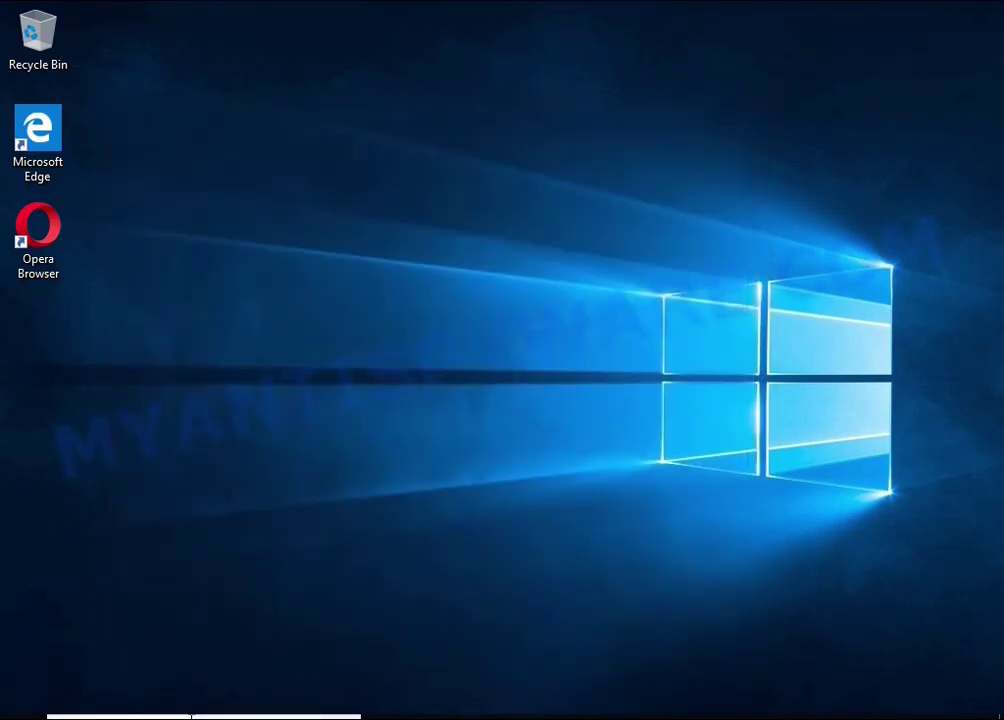
# Step: Launch Task Scheduler from Windows search and move its window up-left
pyautogui.press('super+s')
pyautogui.write('tas')
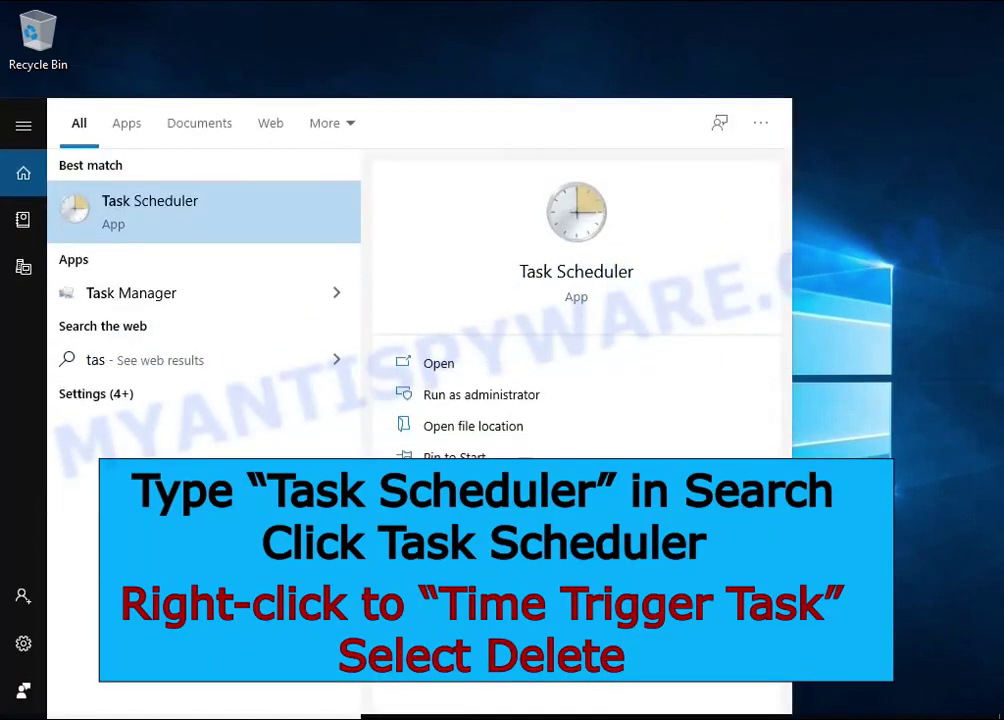
pyautogui.write('k she')
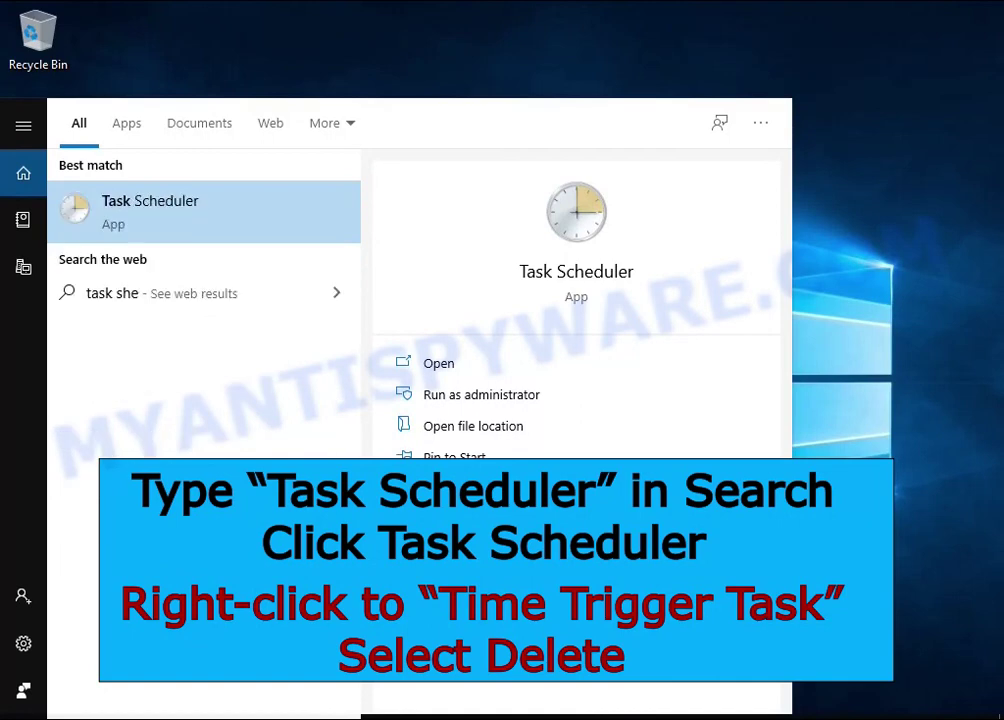
pyautogui.click(243, 229)
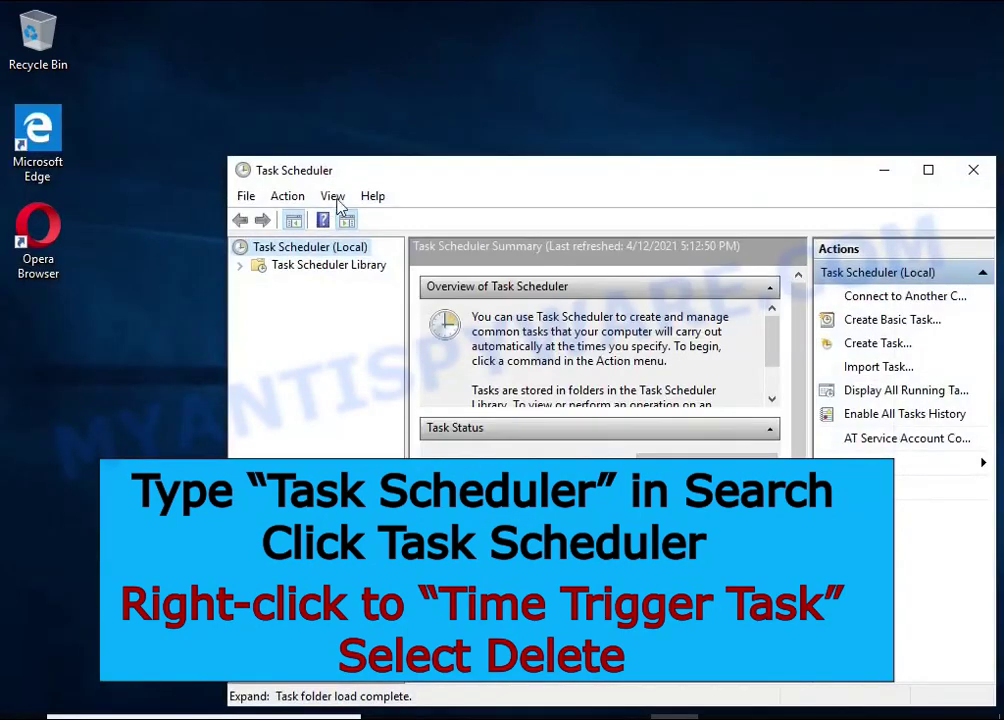
pyautogui.moveTo(375, 172); pyautogui.dragTo(309, 108)
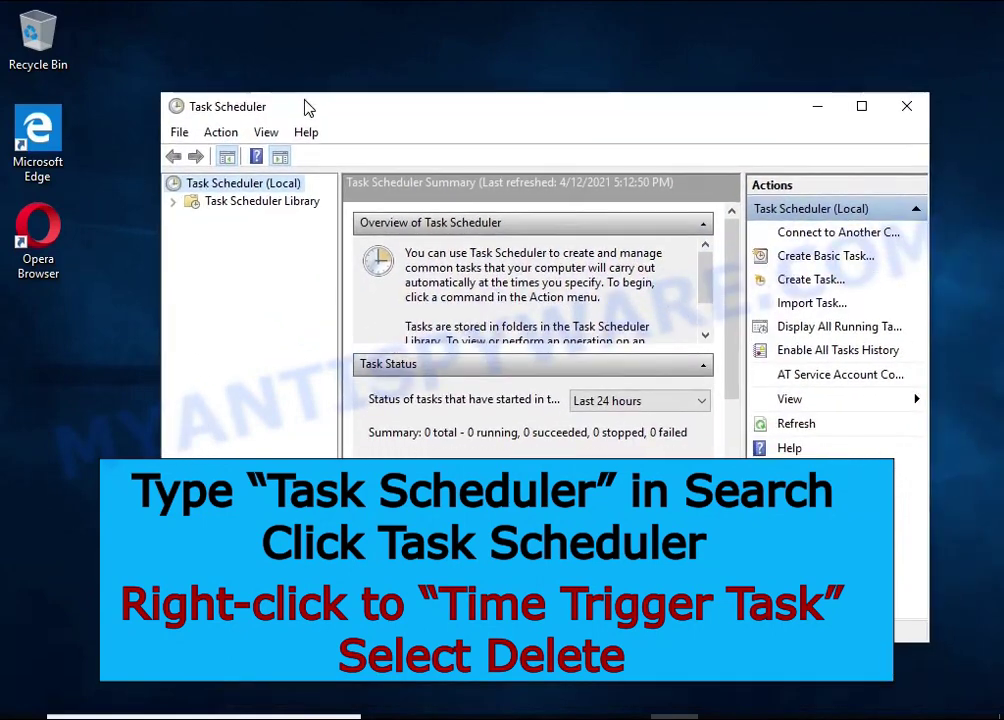
# Step: Delete Time Trigger Task from the Task Scheduler Library
pyautogui.click(295, 201)
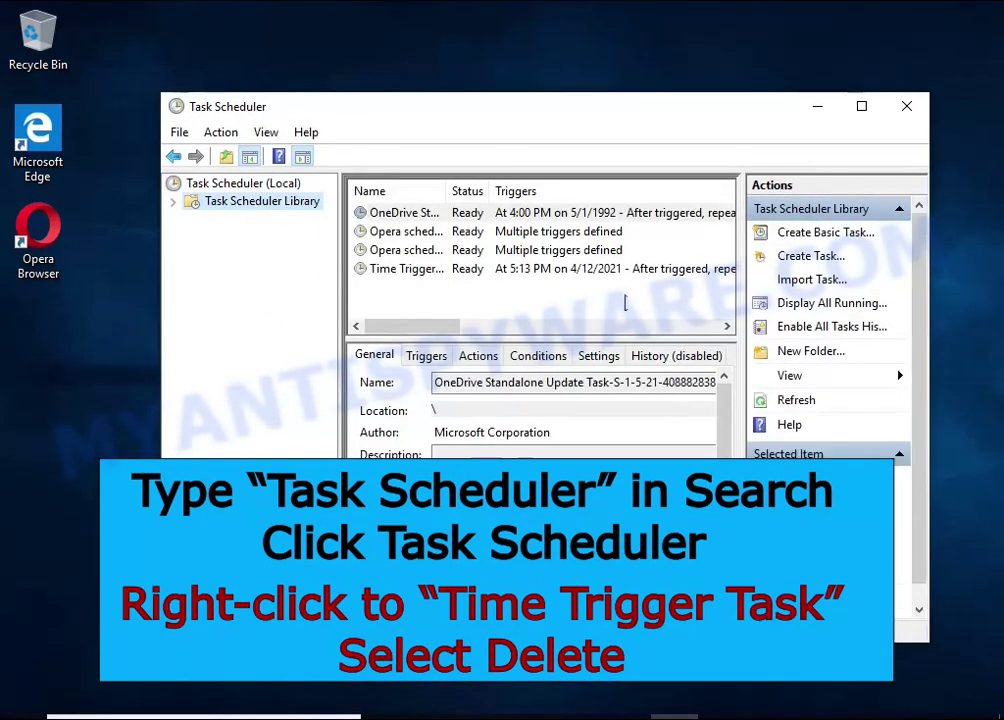
pyautogui.click(650, 272)
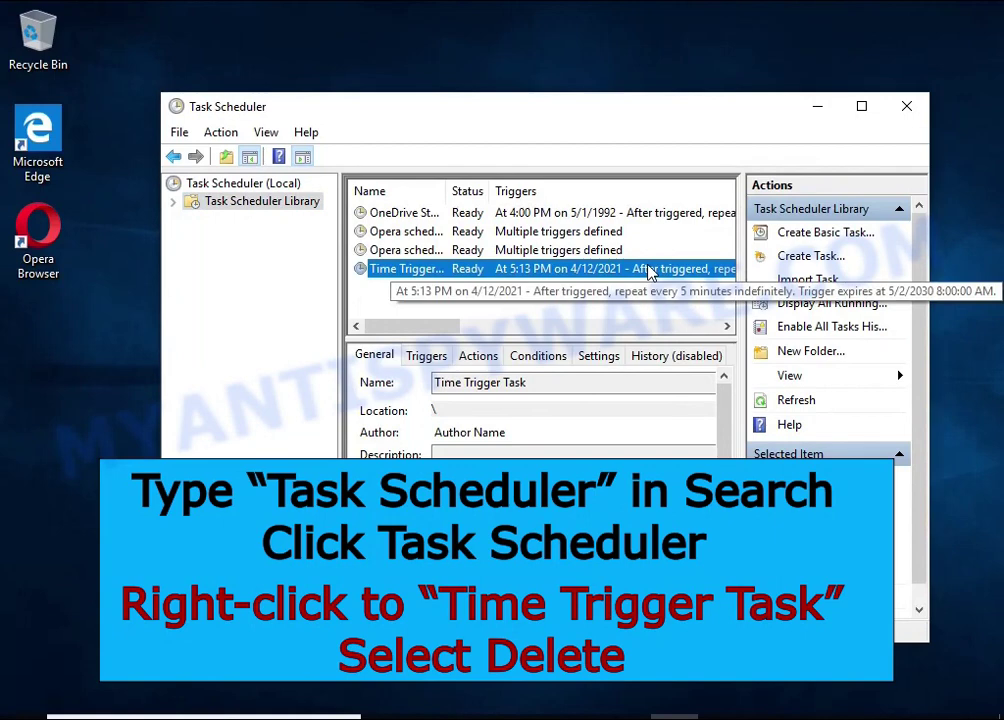
pyautogui.rightClick(650, 272)
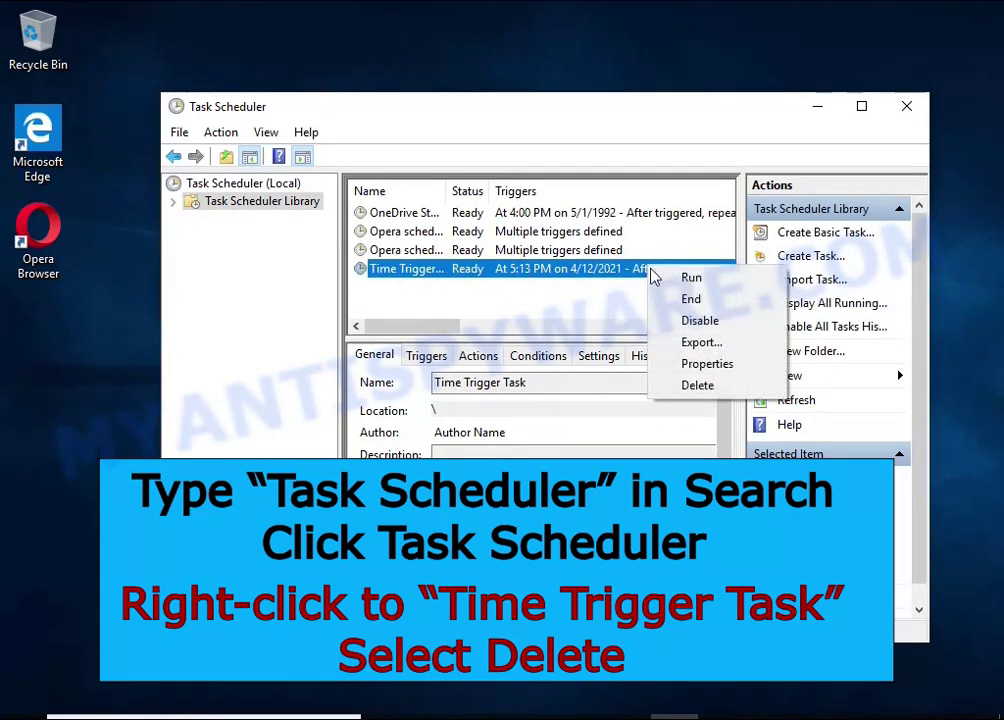
pyautogui.click(737, 390)
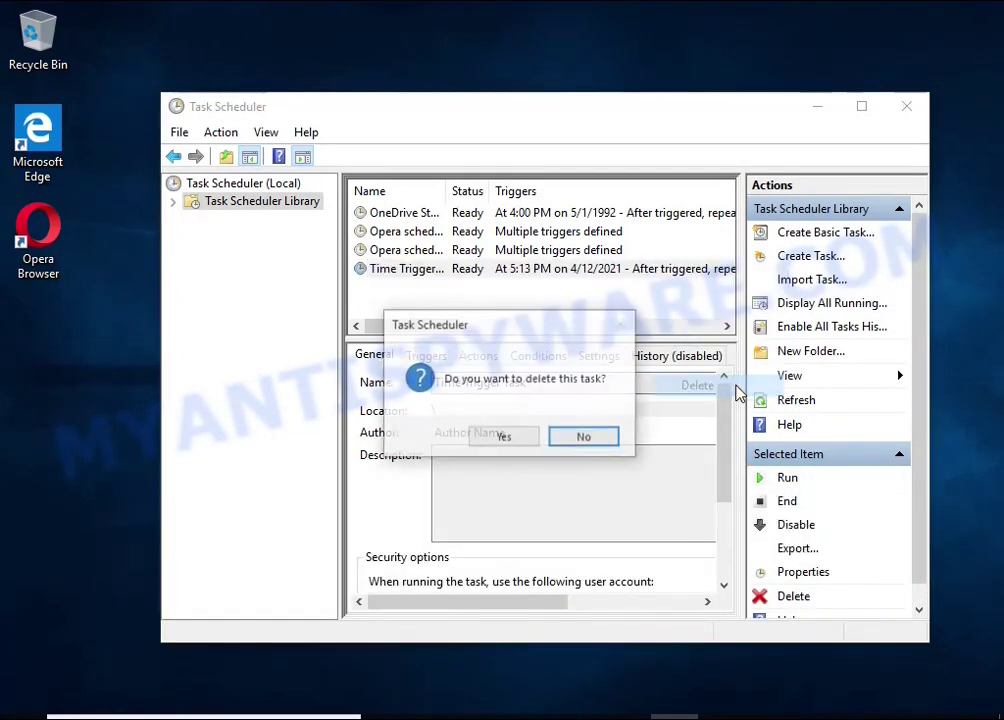
pyautogui.click(505, 442)
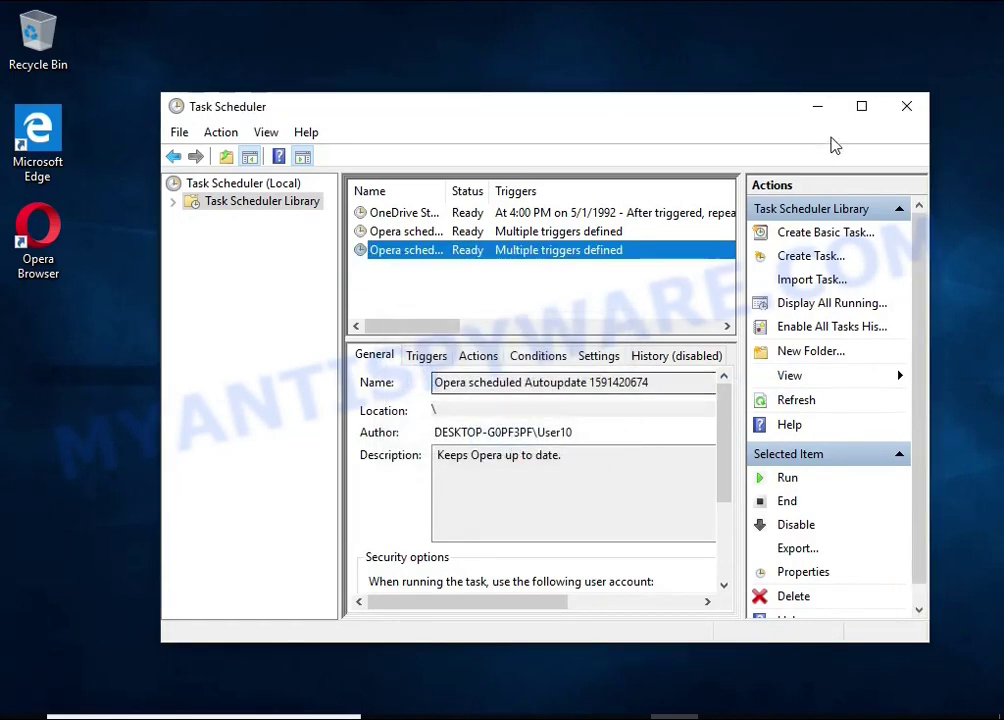
# Step: Close Task Scheduler, reopen Task Manager, and open DB07.exe's file location from Start-up
pyautogui.click(906, 108)
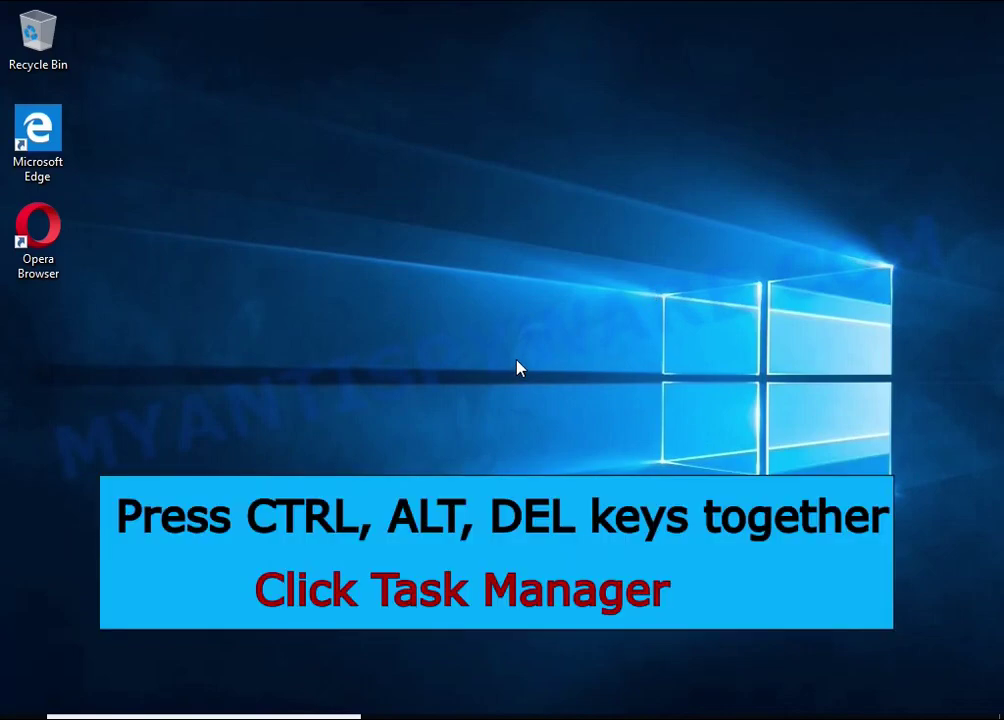
pyautogui.hotkey('ctrl', 'alt', 'Delete')
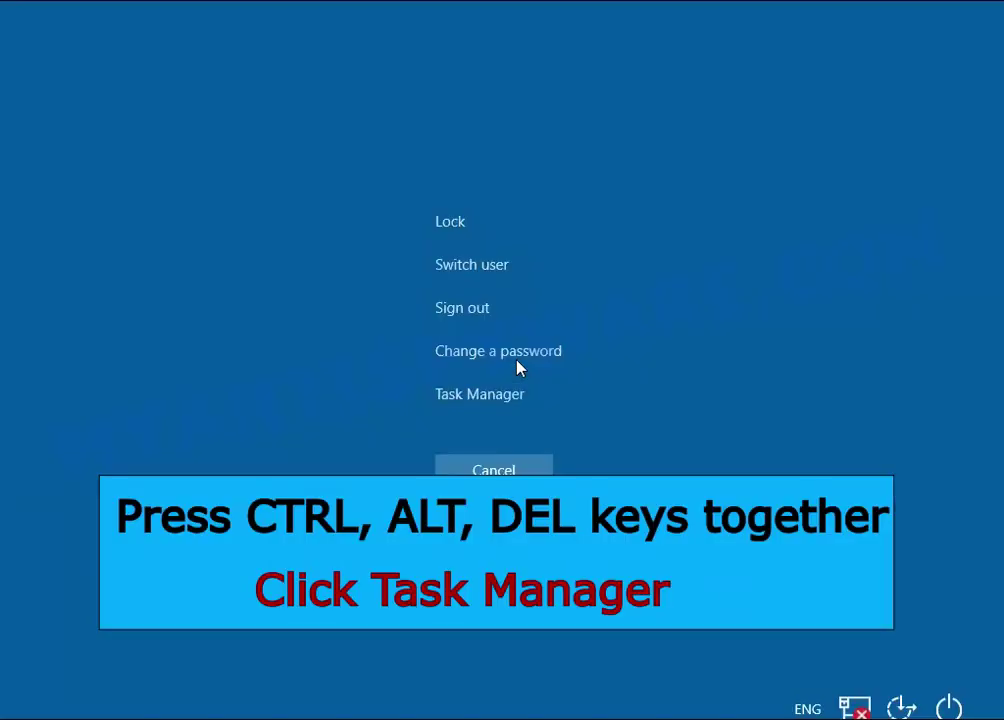
pyautogui.click(492, 407)
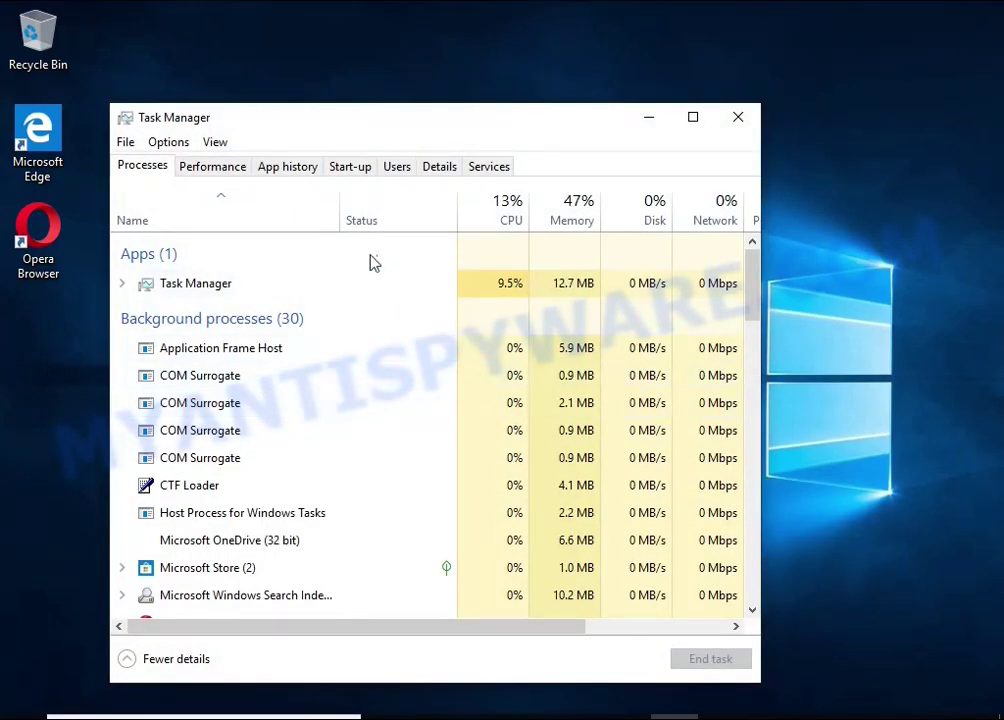
pyautogui.click(357, 170)
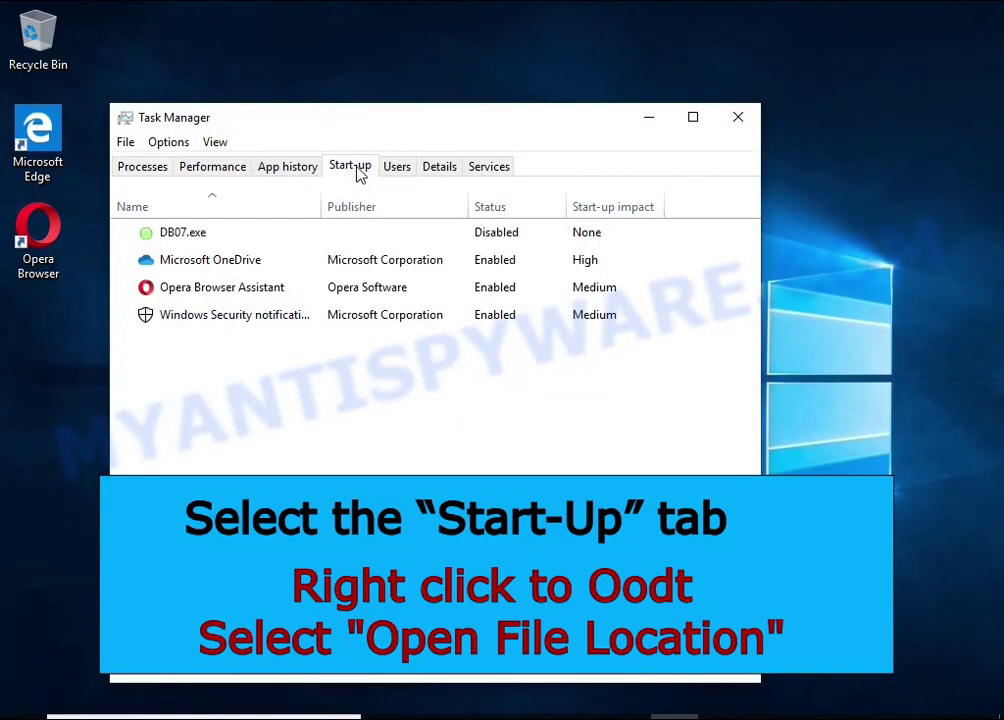
pyautogui.rightClick(548, 236)
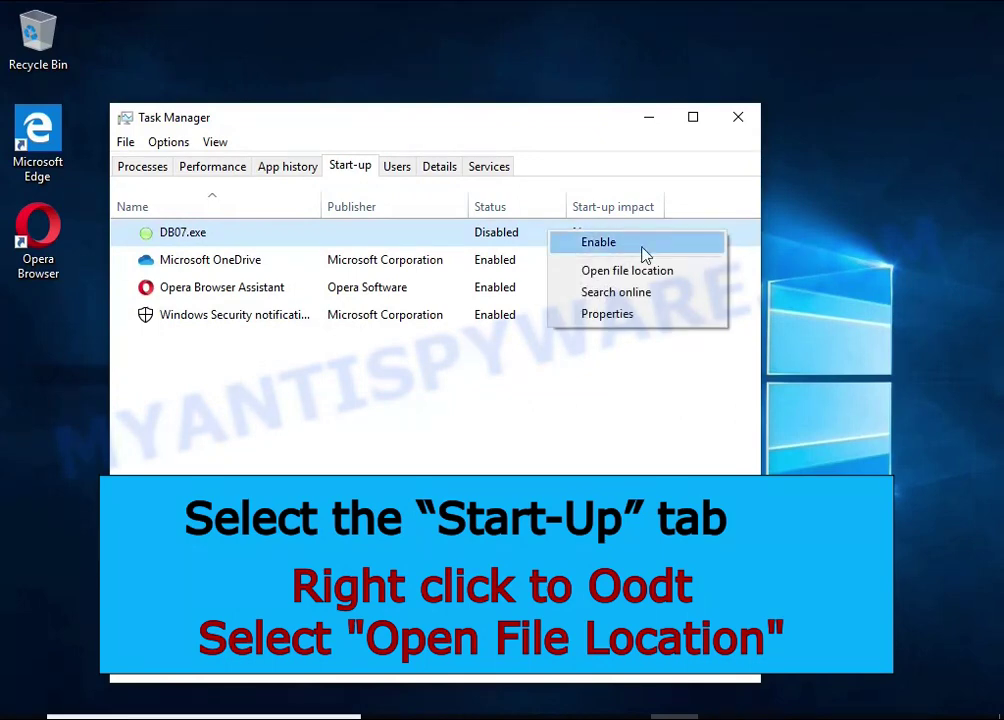
pyautogui.click(697, 281)
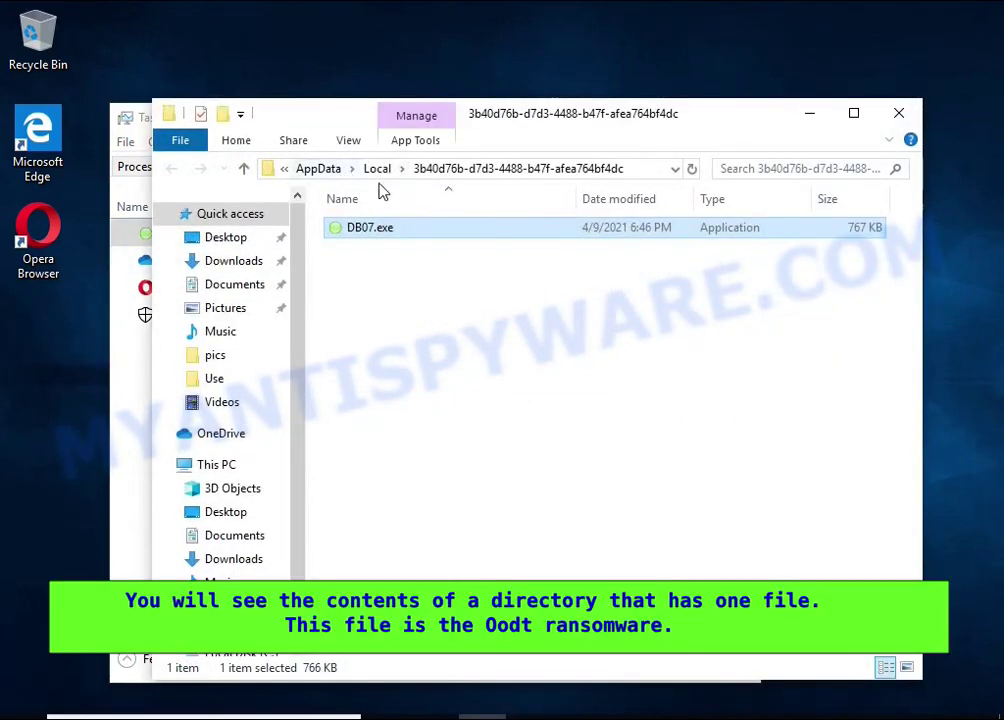
# Step: Close Task Manager, try deleting DB07.exe, retry, then cancel the File Access Denied dialog
pyautogui.click(130, 350)
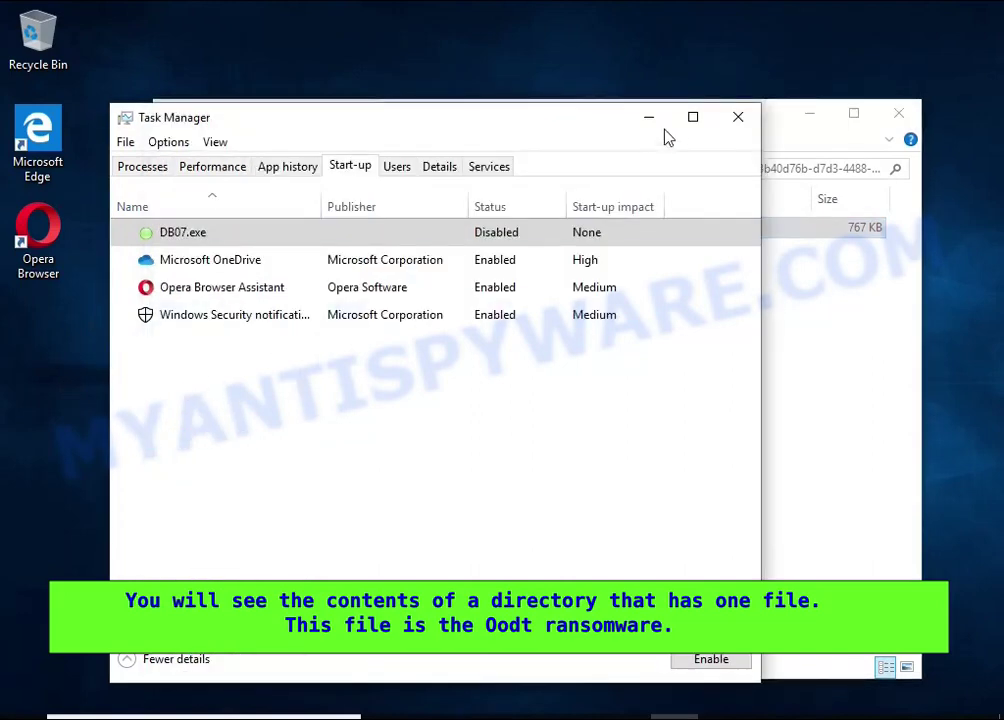
pyautogui.click(737, 118)
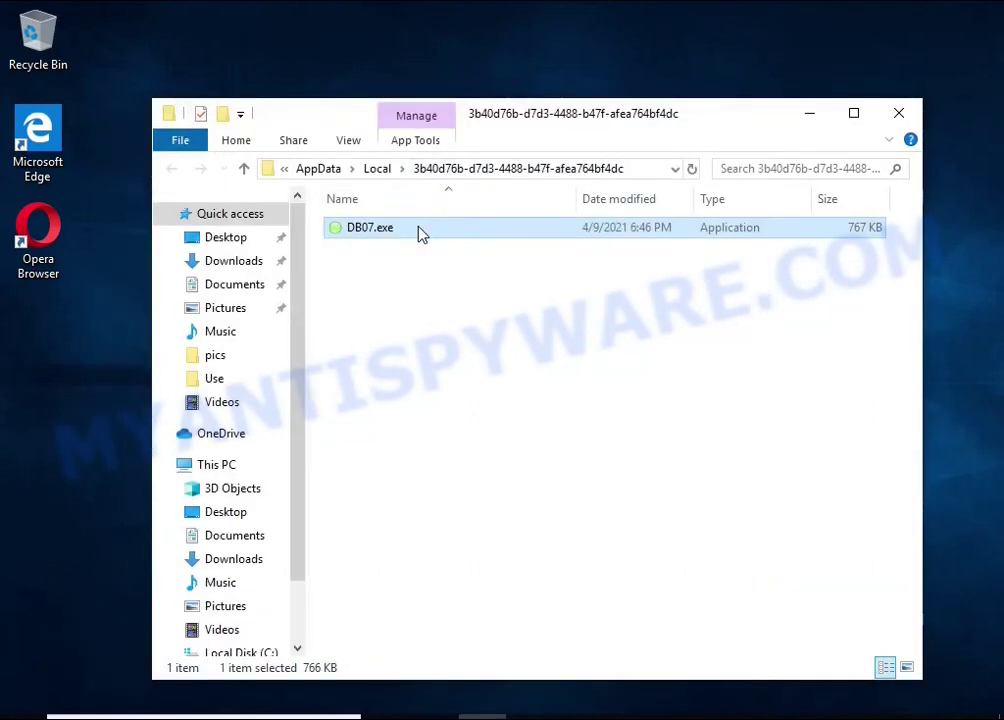
pyautogui.rightClick(420, 232)
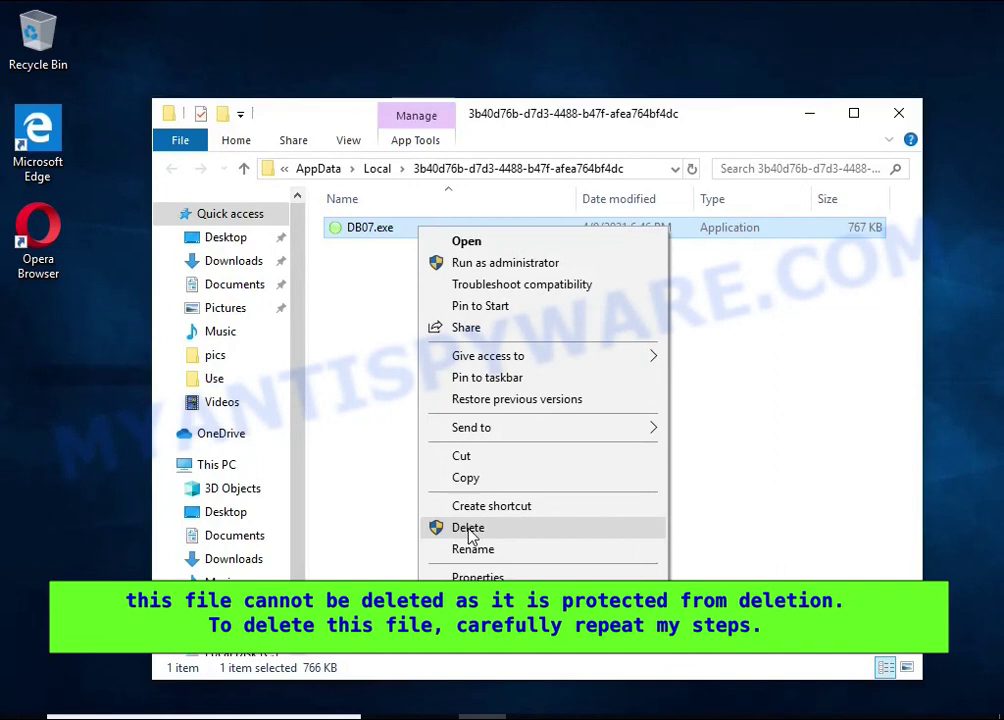
pyautogui.click(468, 530)
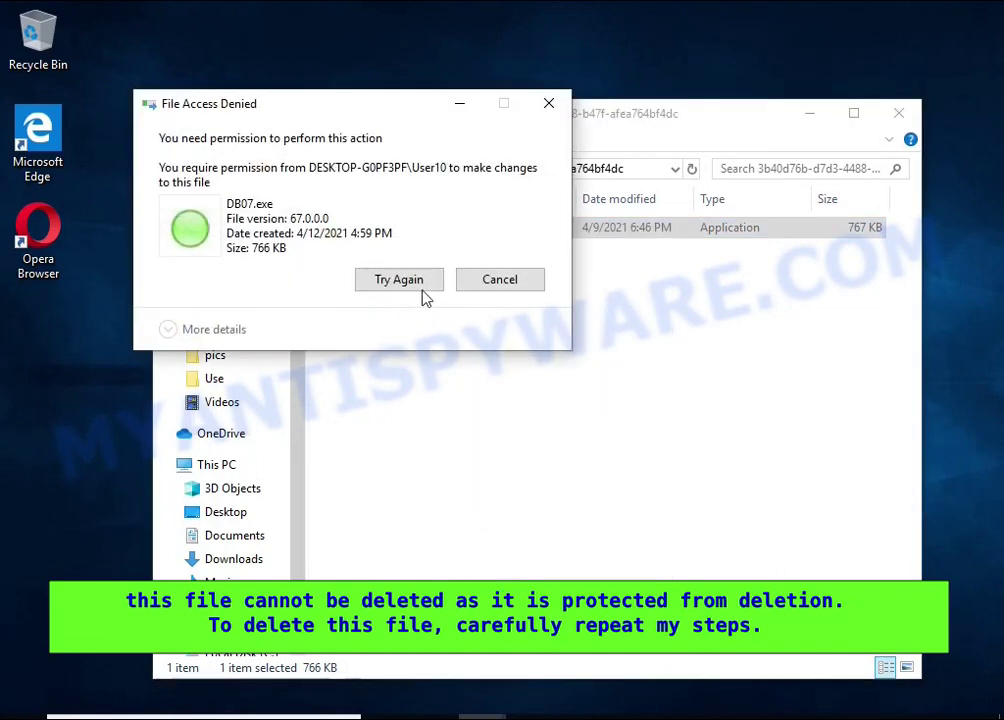
pyautogui.press('Return')
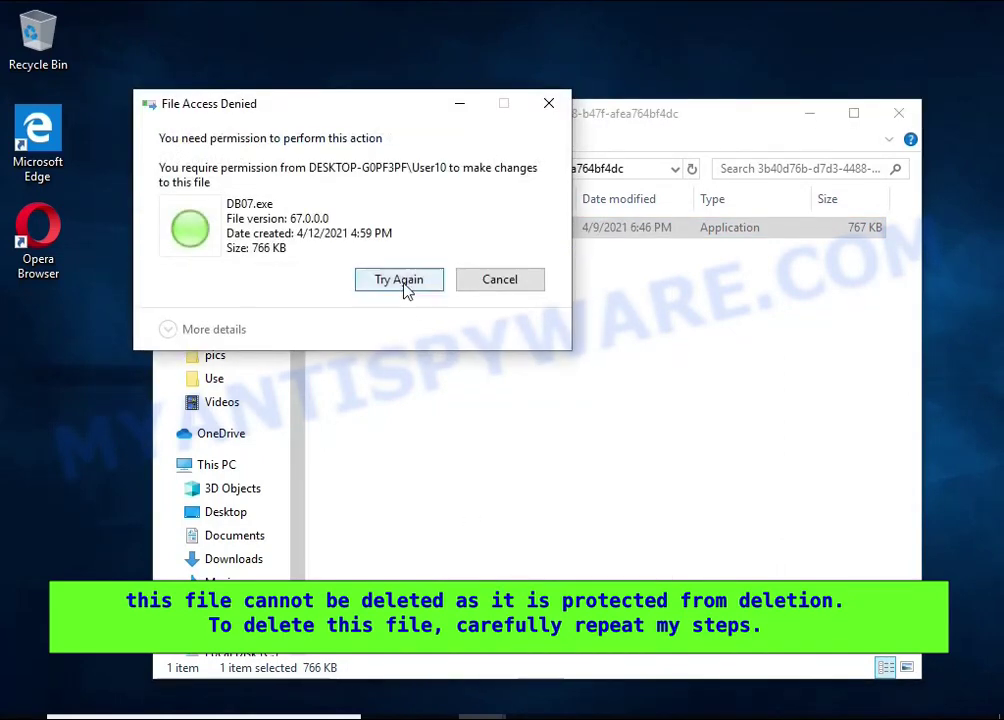
pyautogui.click(403, 284)
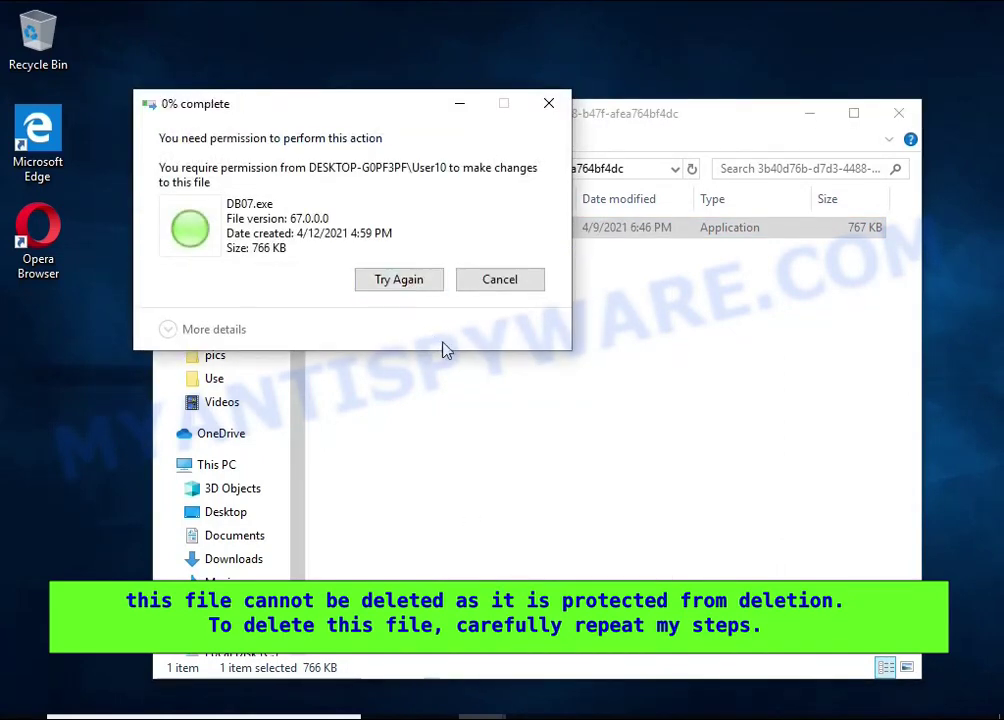
pyautogui.click(500, 281)
# Step: Open the Advanced Security Settings from DB07.exe's Properties Security tab
pyautogui.rightClick(412, 240)
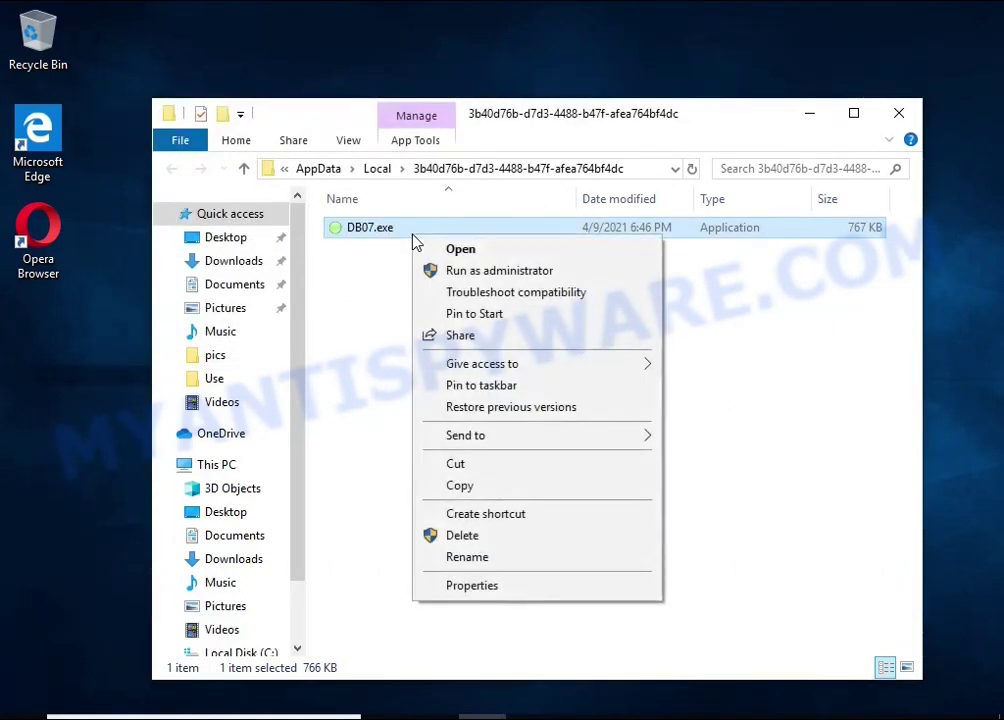
pyautogui.click(563, 595)
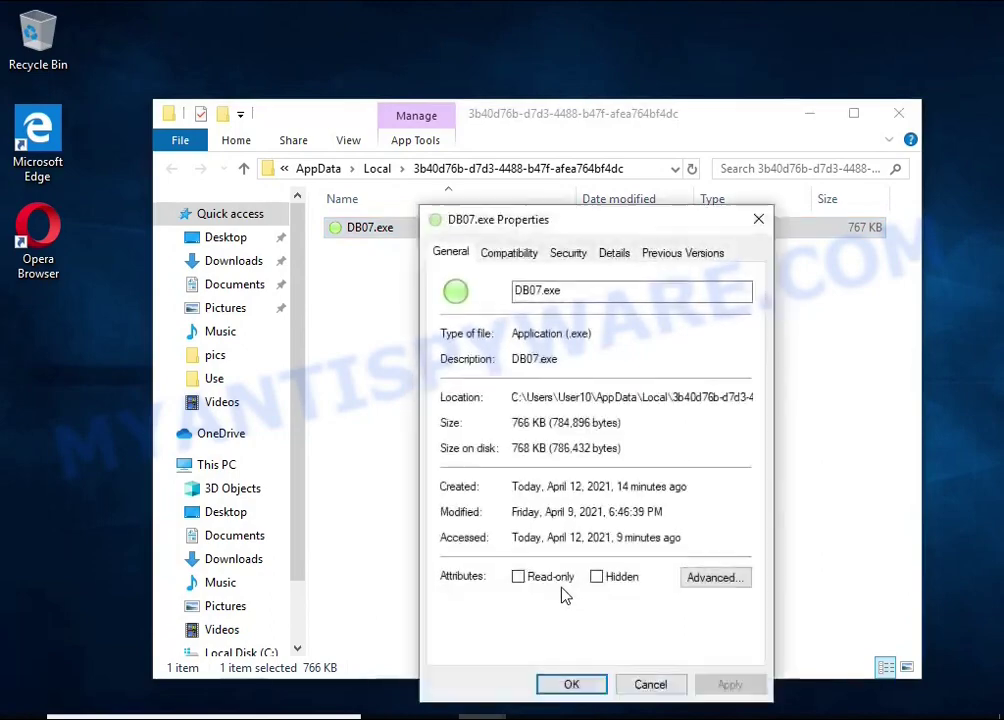
pyautogui.click(566, 254)
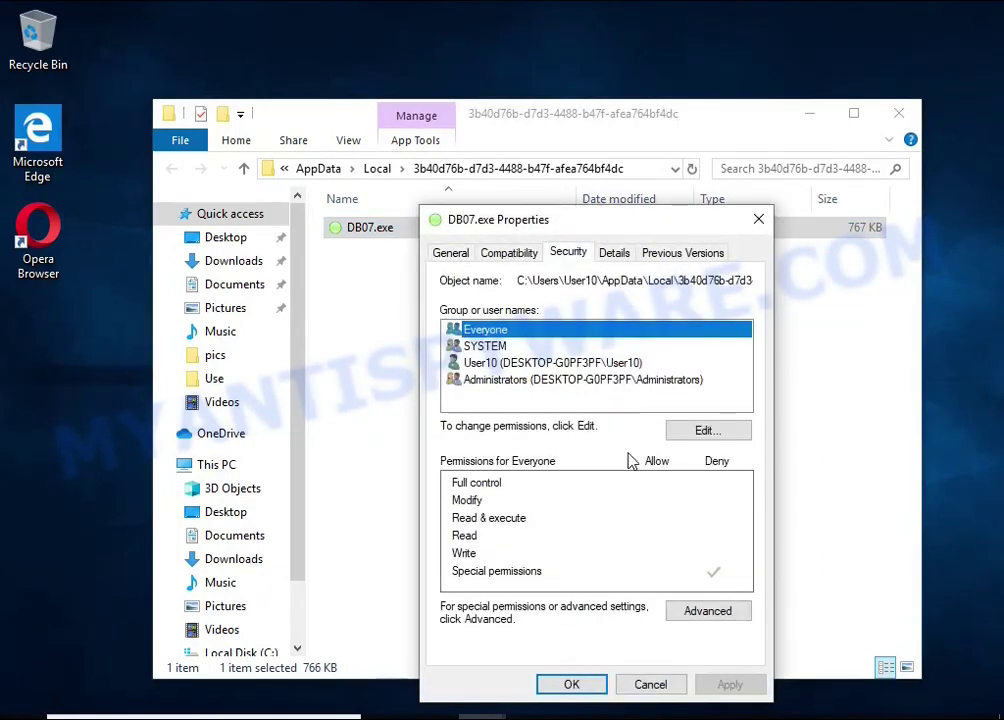
pyautogui.click(722, 615)
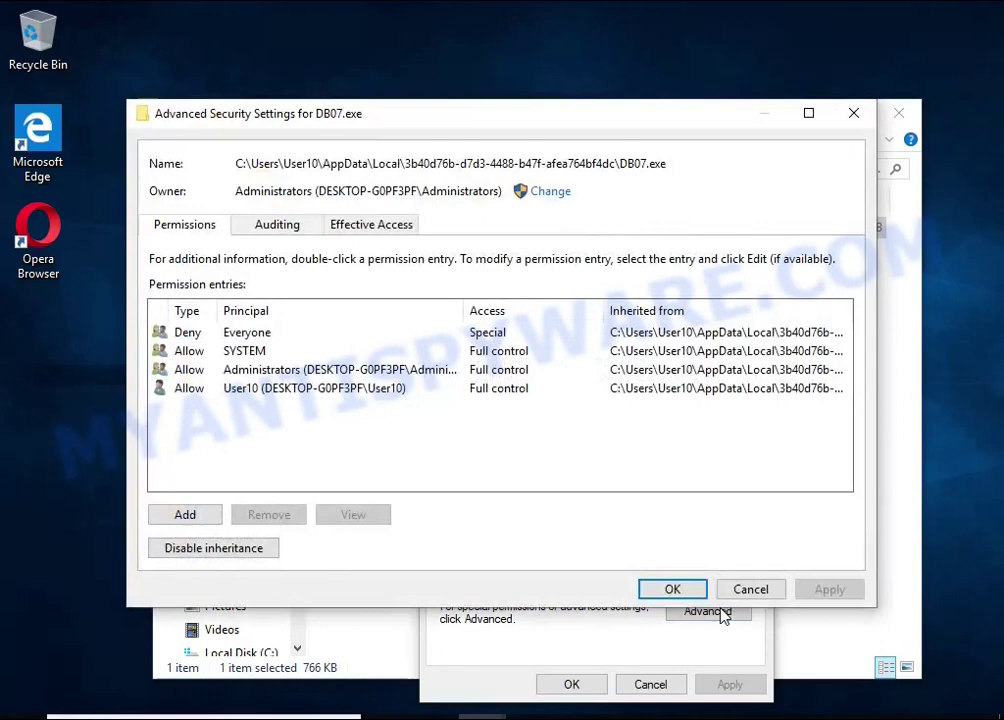
# Step: Disable inheritance converting to explicit entries, remove Deny for Everyone, and confirm both dialogs
pyautogui.click(255, 558)
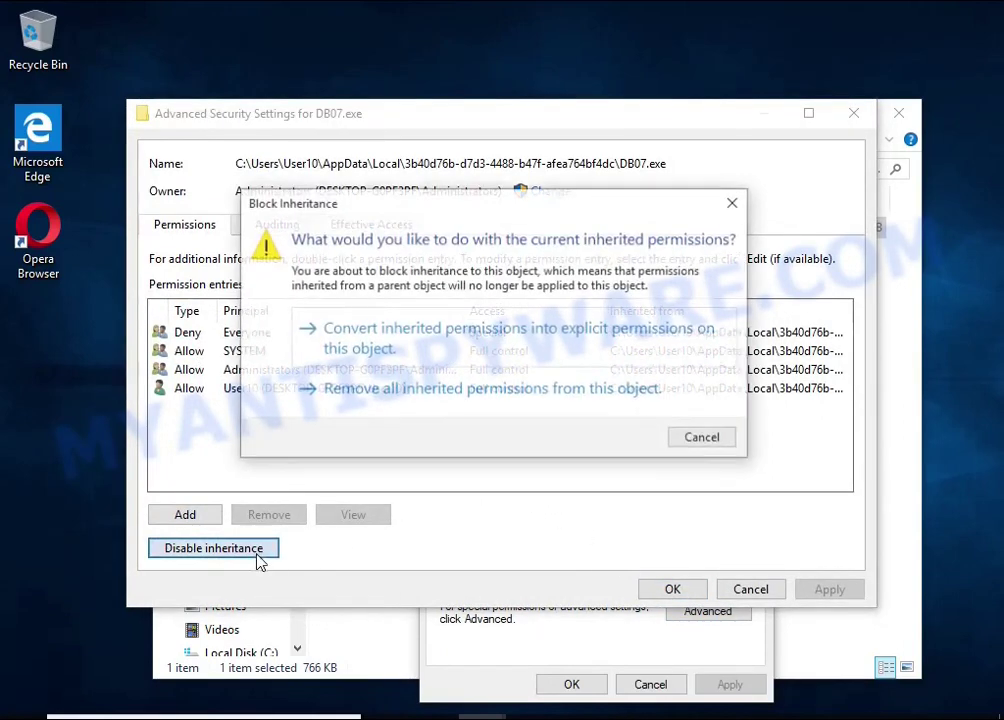
pyautogui.click(520, 358)
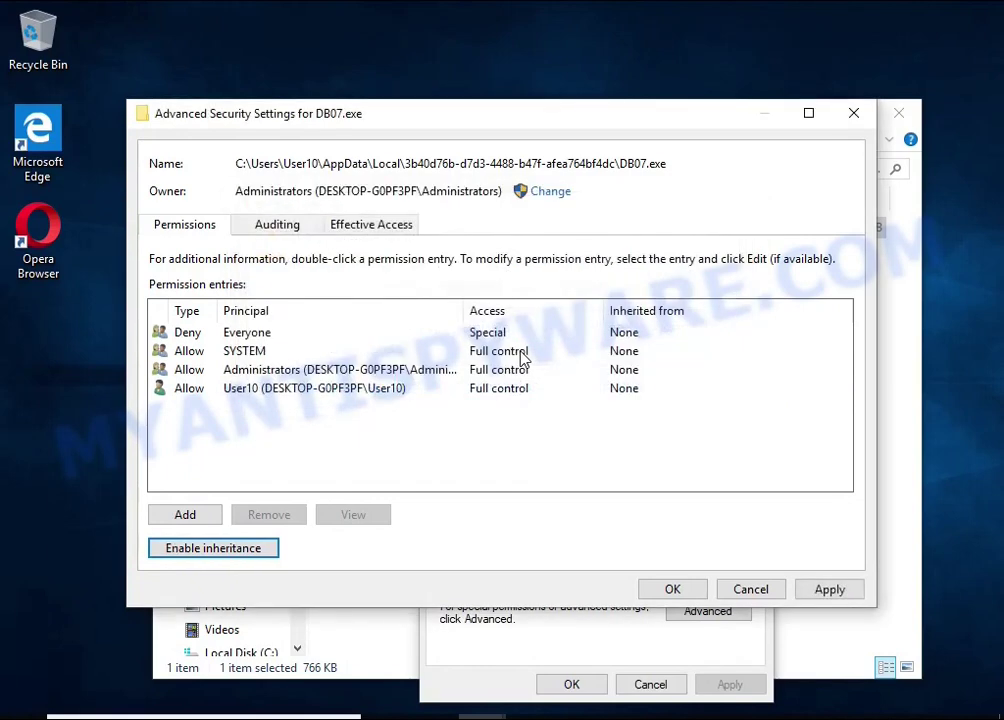
pyautogui.click(246, 336)
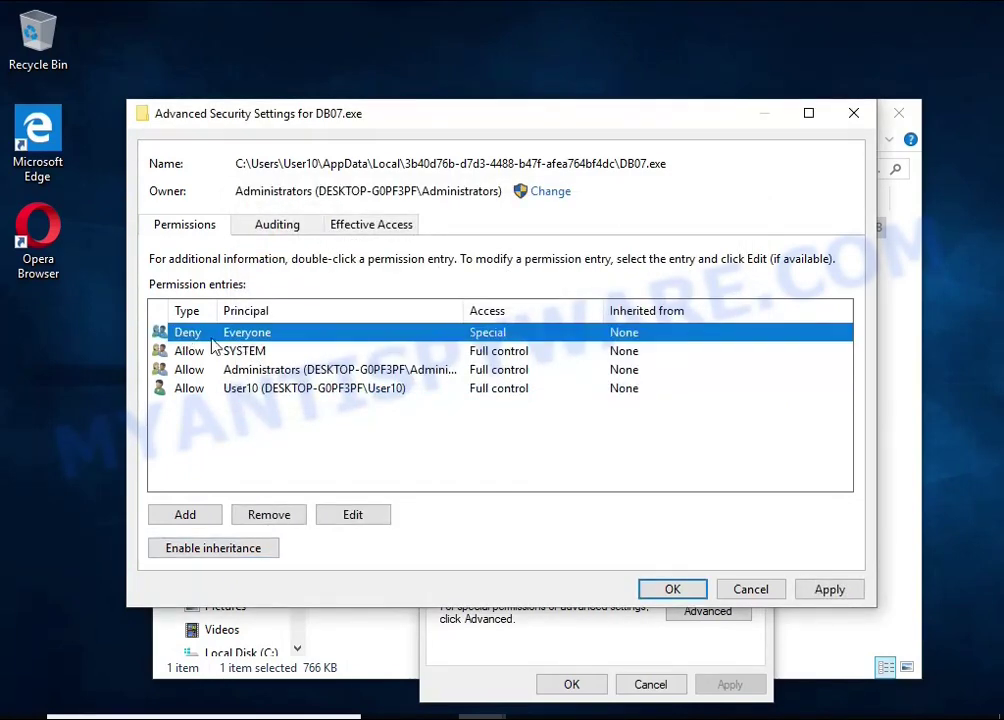
pyautogui.click(270, 515)
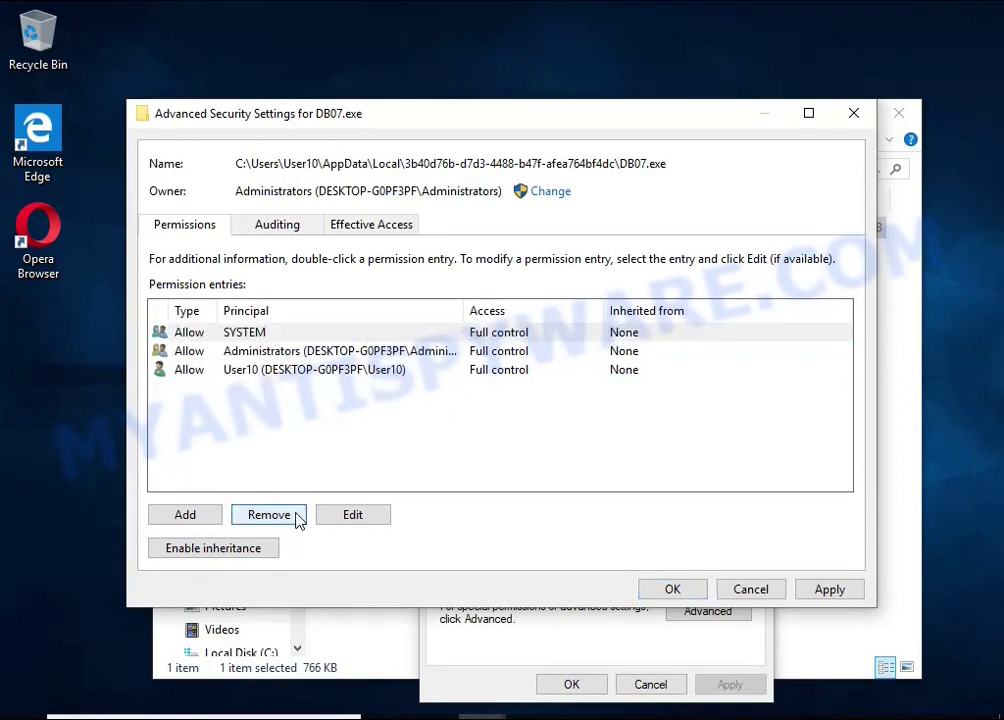
pyautogui.click(673, 591)
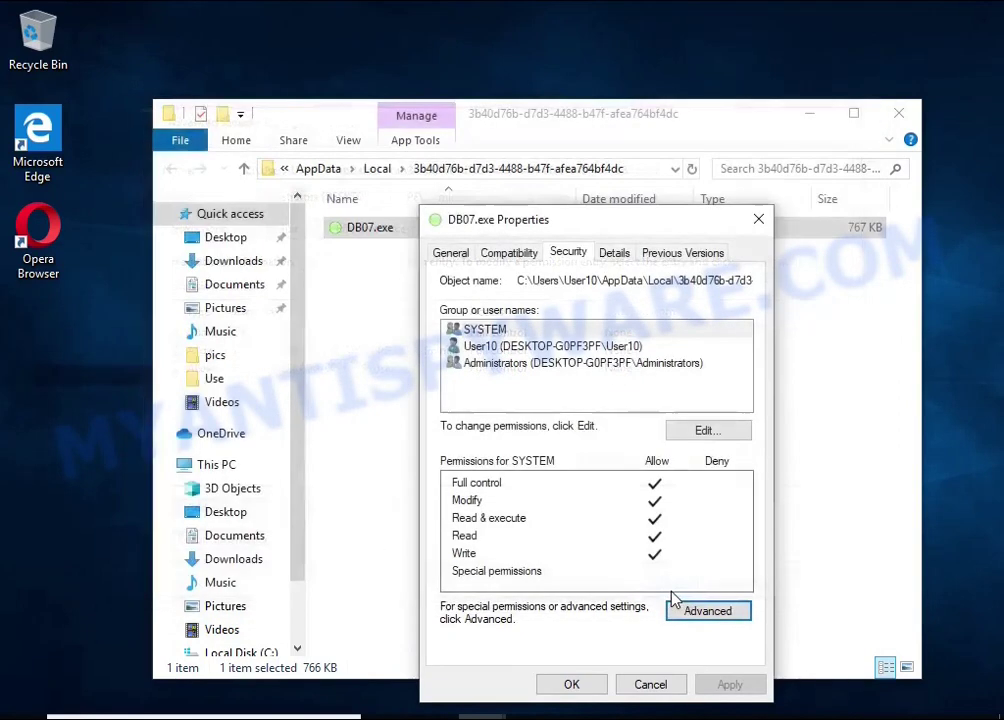
pyautogui.click(574, 682)
# Step: Delete DB07.exe from its AppData\Local folder
pyautogui.rightClick(382, 229)
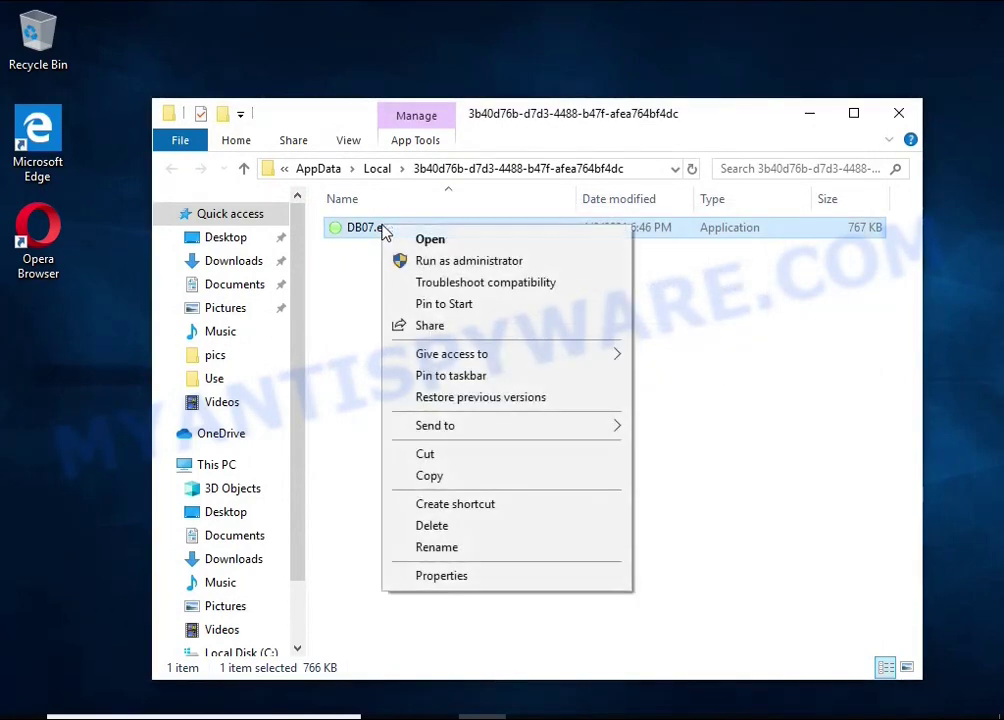
pyautogui.click(485, 528)
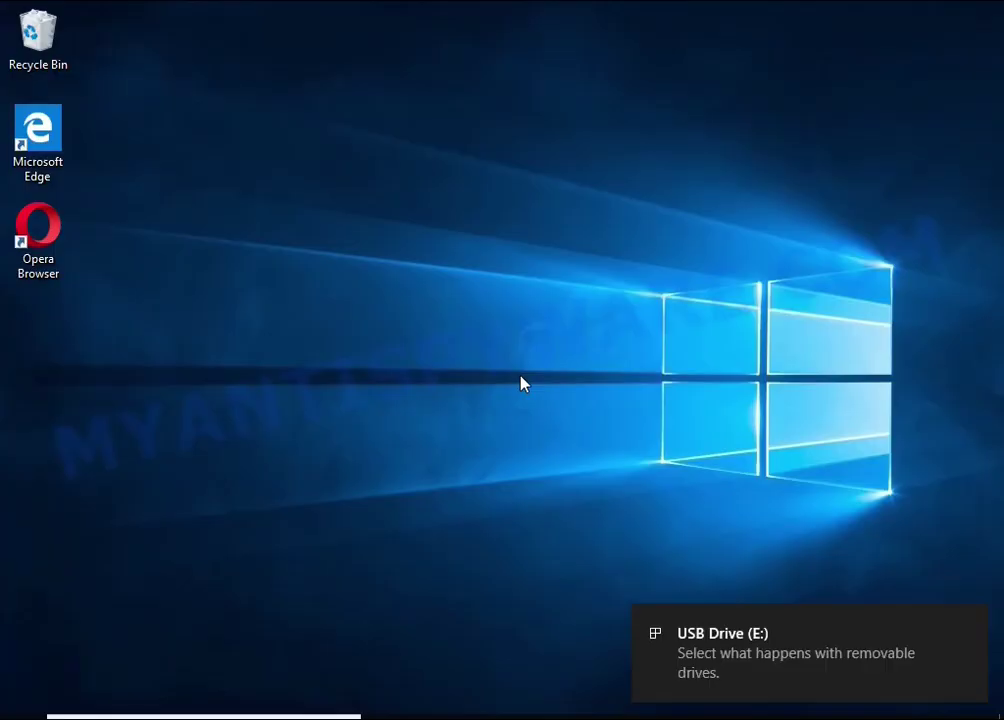
# Step: Open USB Drive (E:) from its AutoPlay notification to list the decryptor and zip files
pyautogui.click(744, 660)
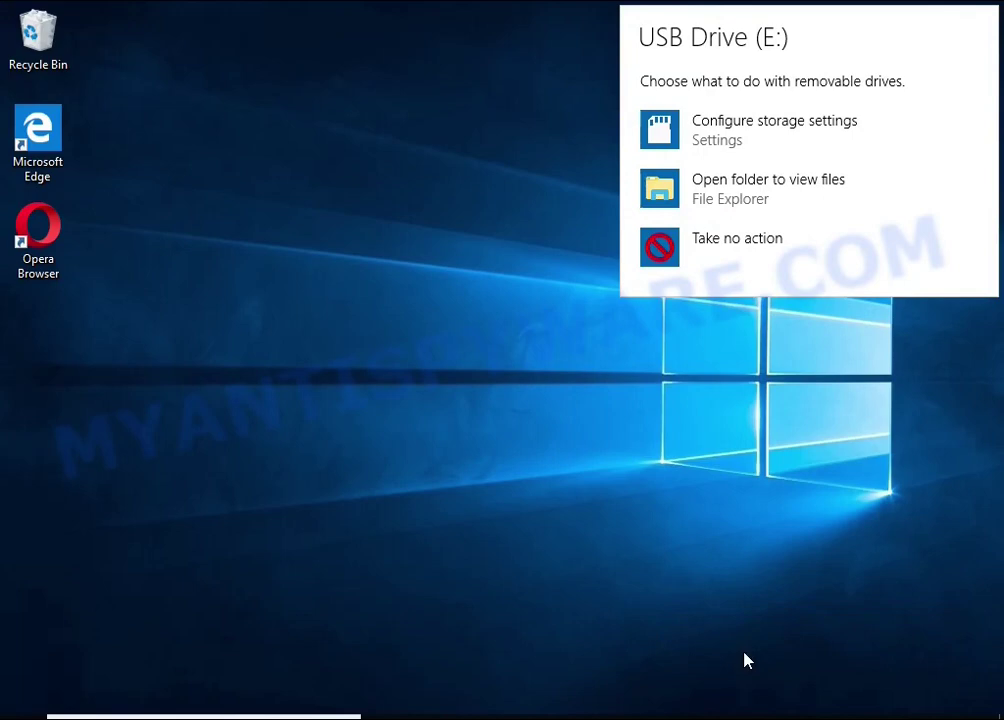
pyautogui.click(752, 192)
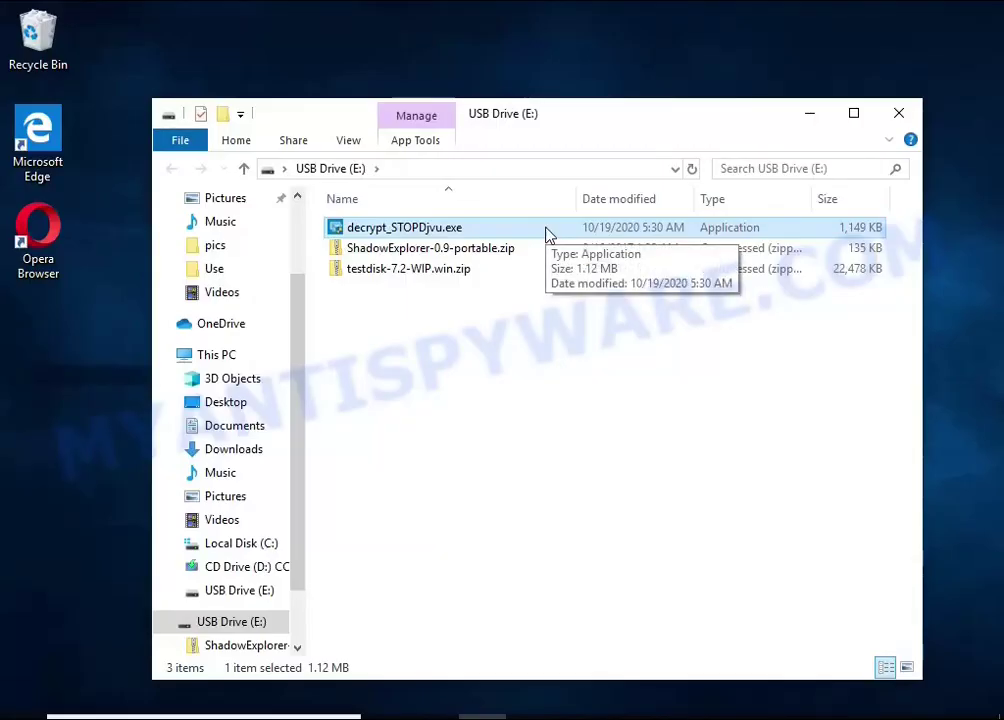
# Step: Launch decrypt_STOPDjvu.exe, allowing the UAC prompt and accepting the licence and disclaimer
pyautogui.doubleClick(547, 229)
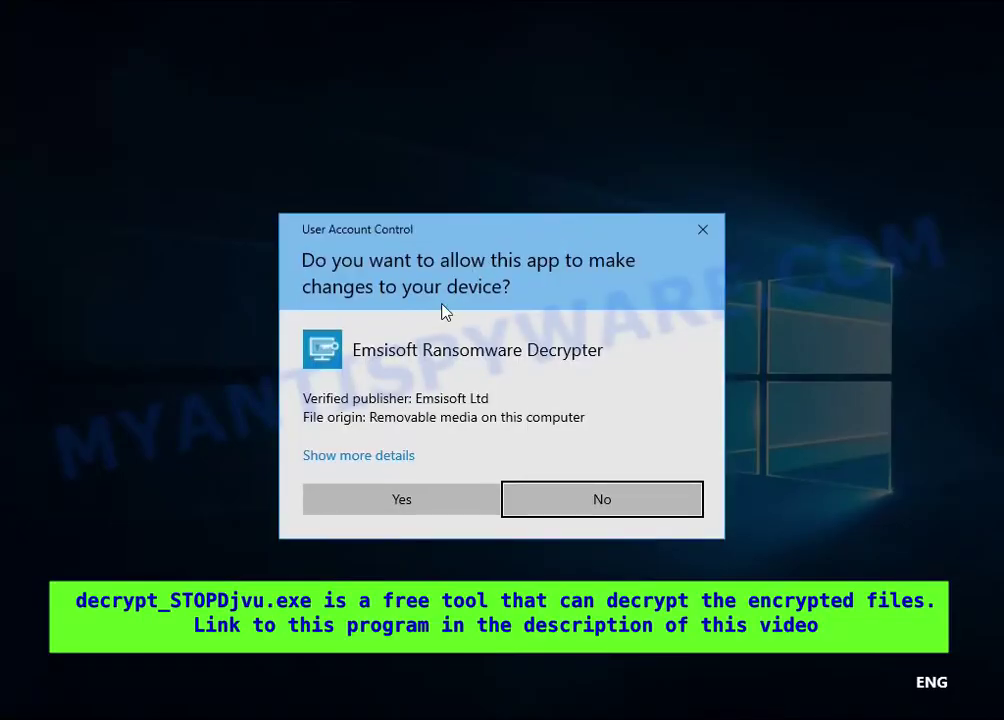
pyautogui.click(348, 505)
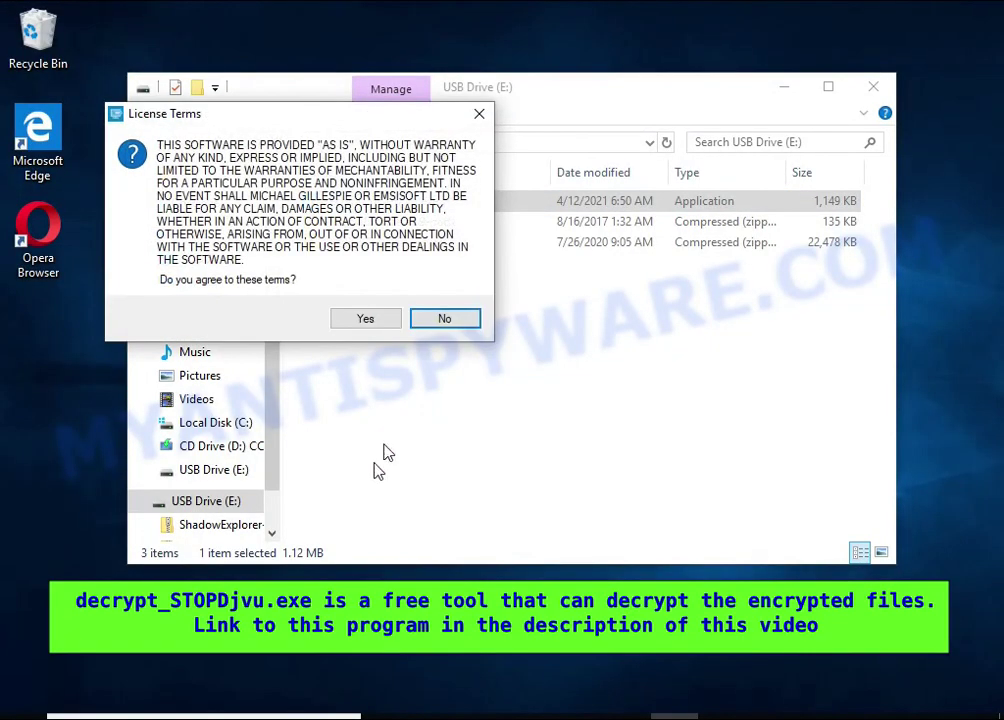
pyautogui.click(386, 322)
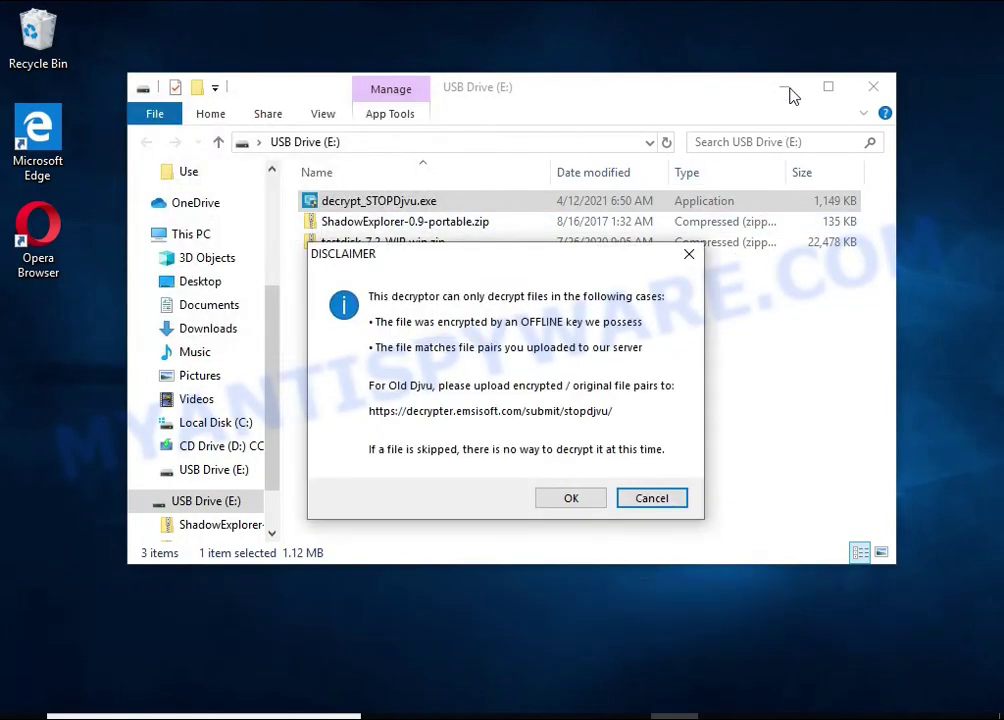
pyautogui.click(784, 88)
pyautogui.click(557, 500)
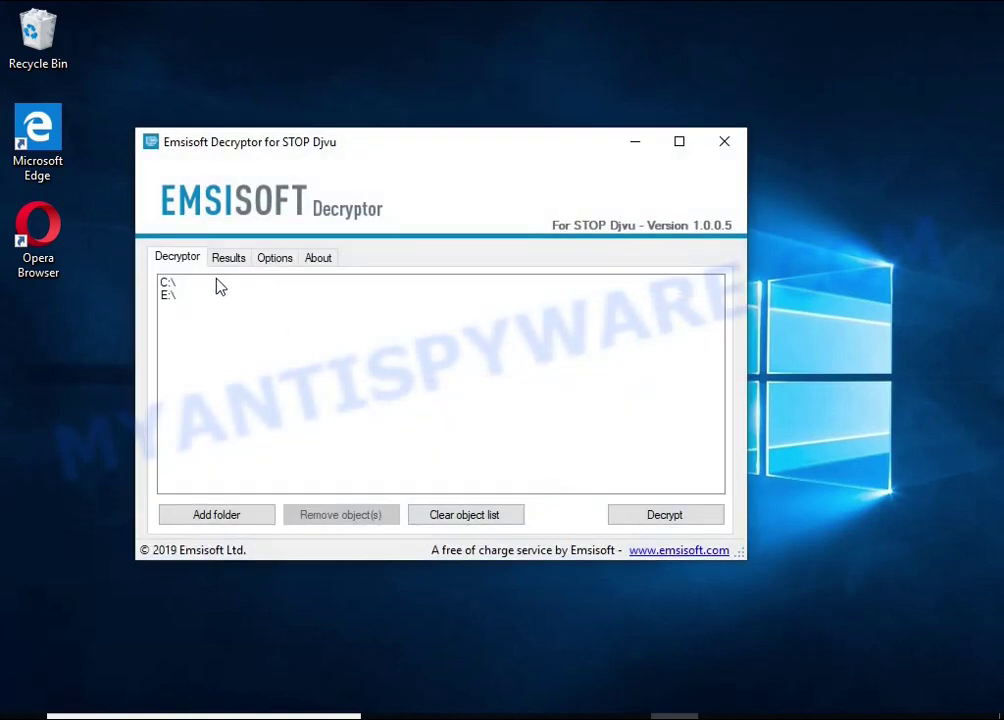
# Step: Remove the default C:\ and E:\ entries from the decryption target list
pyautogui.click(220, 284)
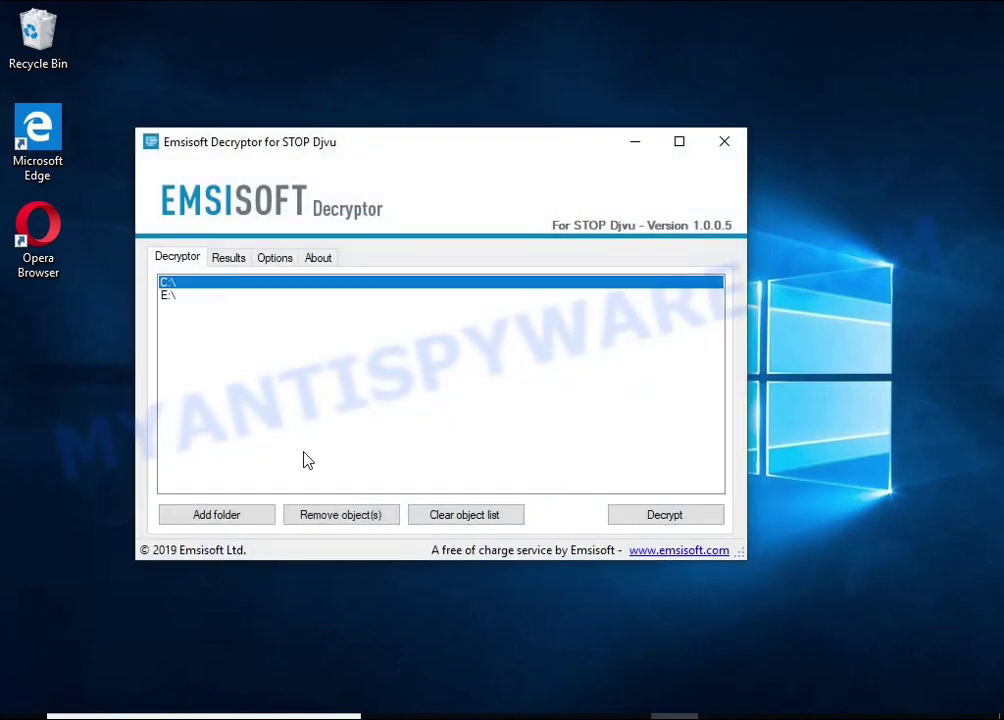
pyautogui.click(333, 515)
pyautogui.click(175, 285)
pyautogui.click(336, 516)
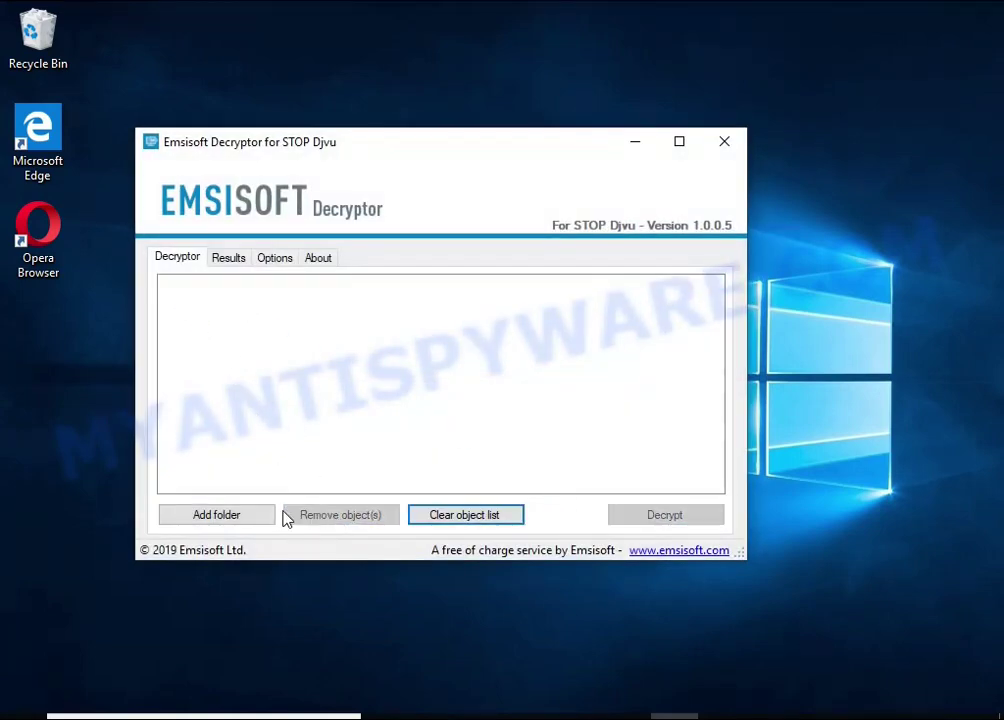
# Step: Add the Documents and Pictures folders as targets and start decrypting them
pyautogui.click(236, 513)
pyautogui.click(455, 355)
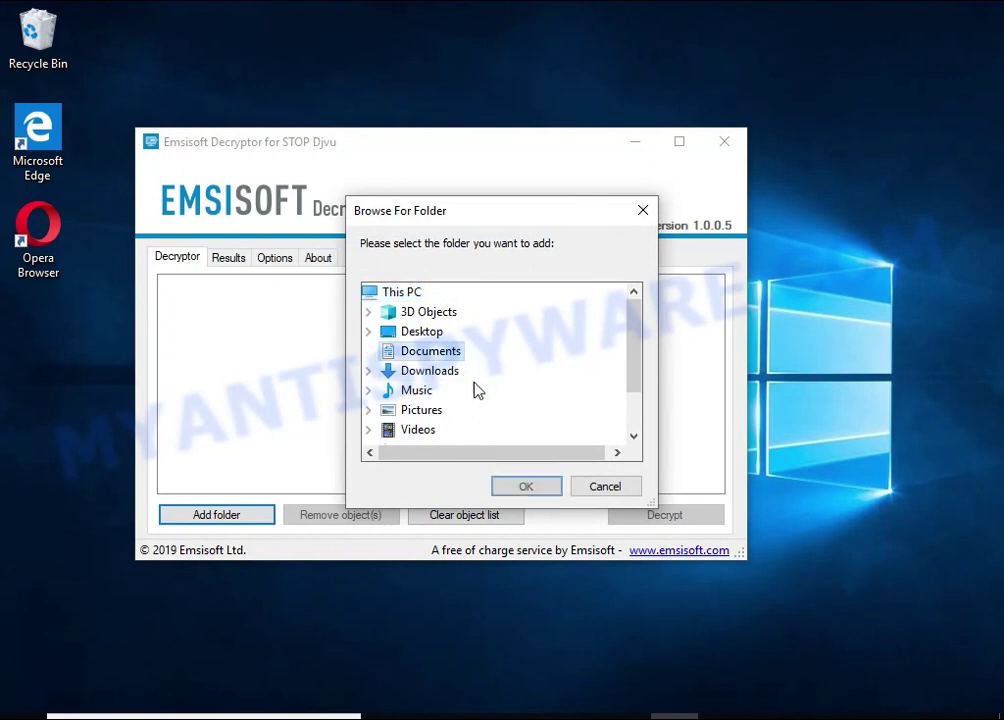
pyautogui.click(520, 486)
pyautogui.click(257, 519)
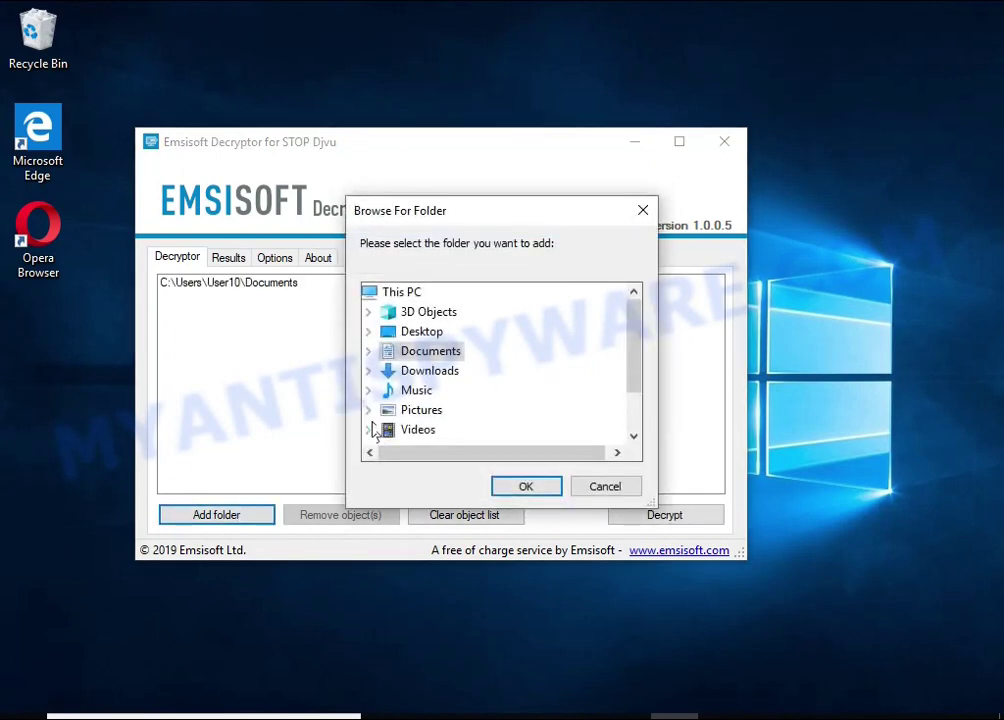
pyautogui.doubleClick(439, 411)
pyautogui.click(524, 485)
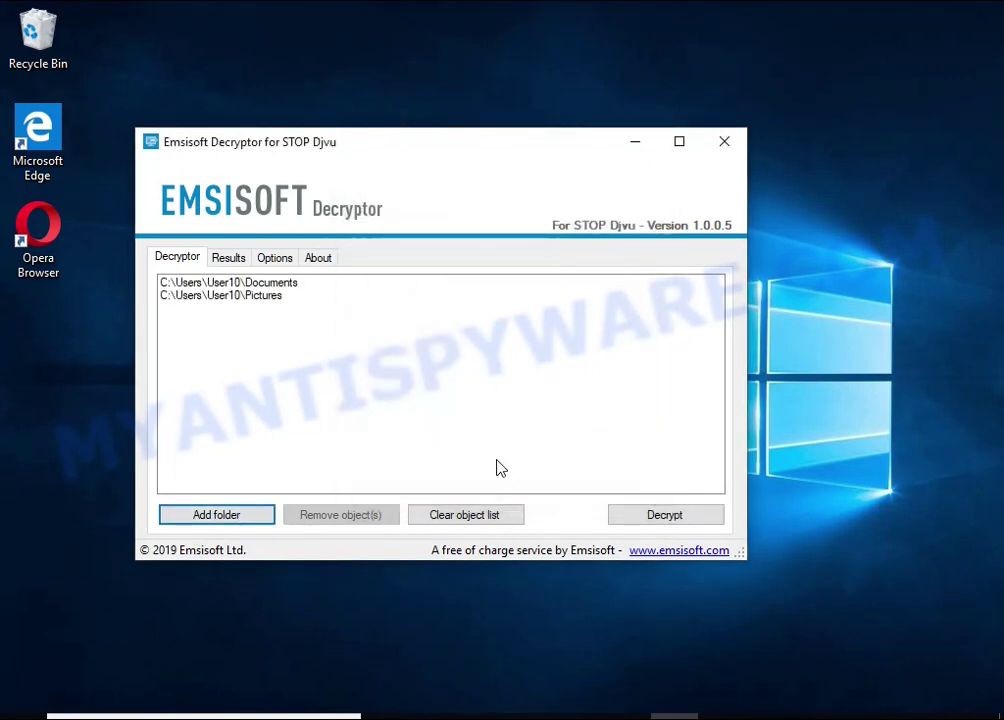
pyautogui.click(223, 287)
pyautogui.click(225, 297)
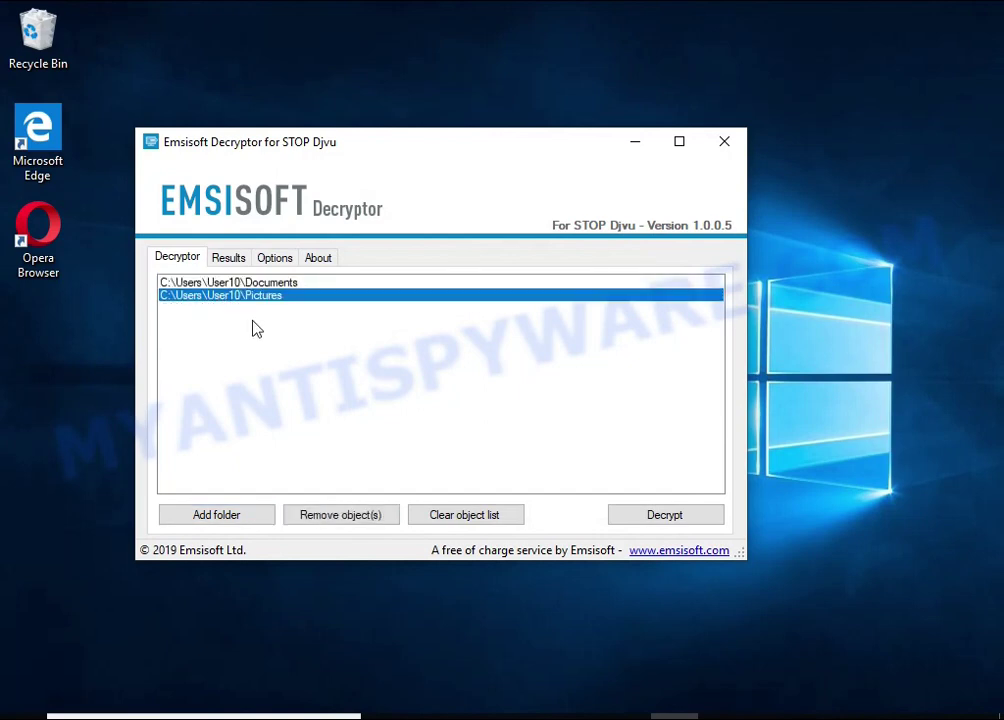
pyautogui.click(663, 515)
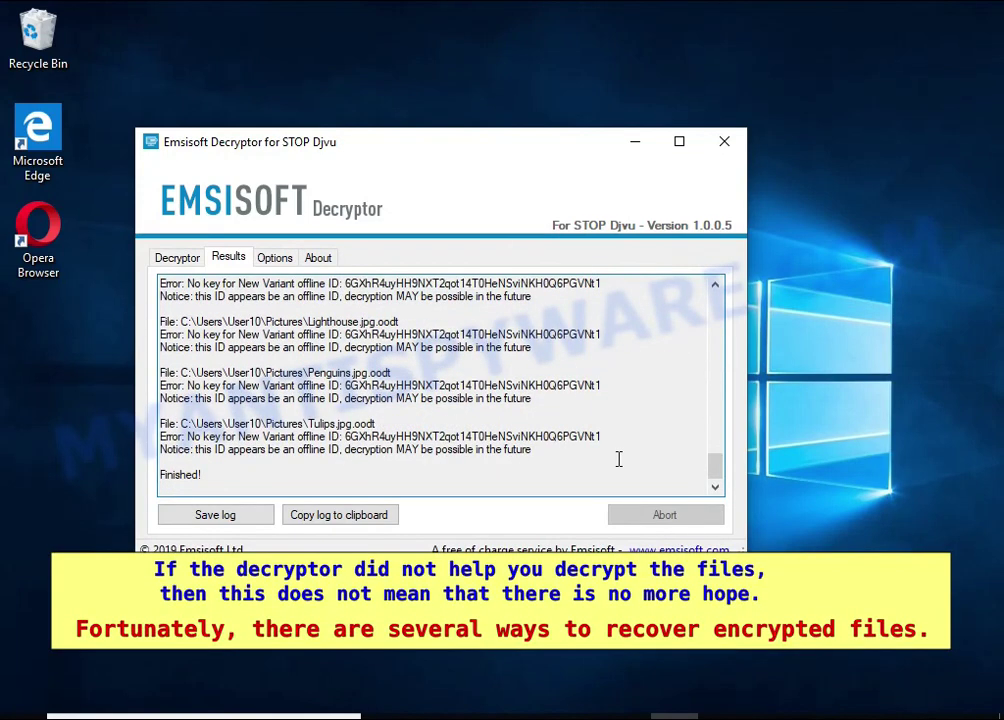
# Step: Highlight the Penguins offline ID and the 'decryption MAY be possible' notice in the log
pyautogui.doubleClick(566, 391)
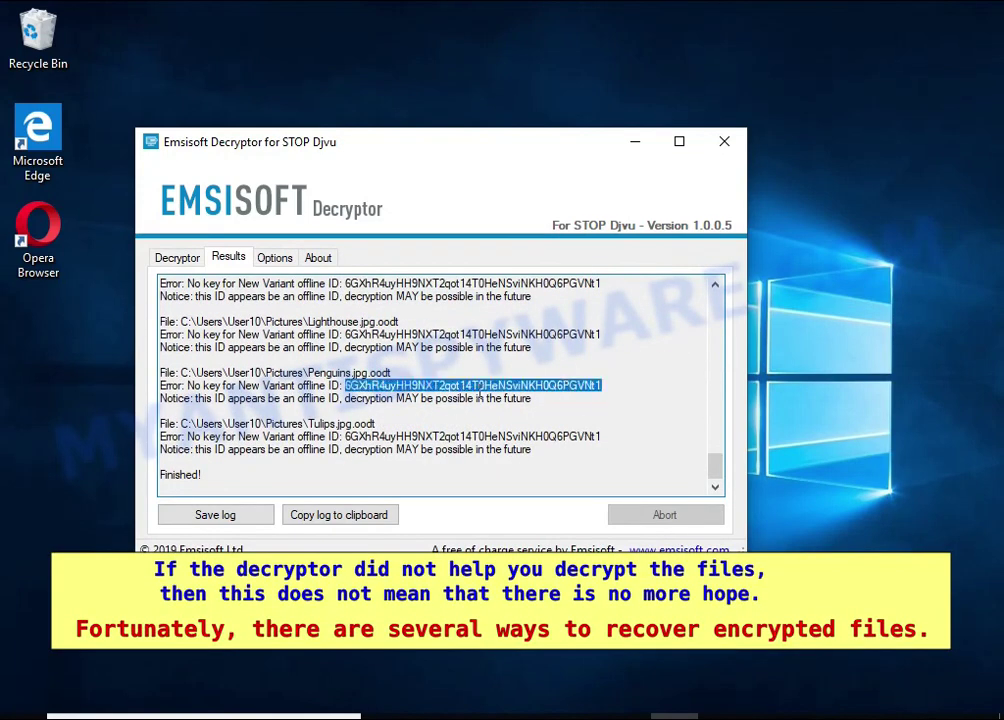
pyautogui.click(296, 398)
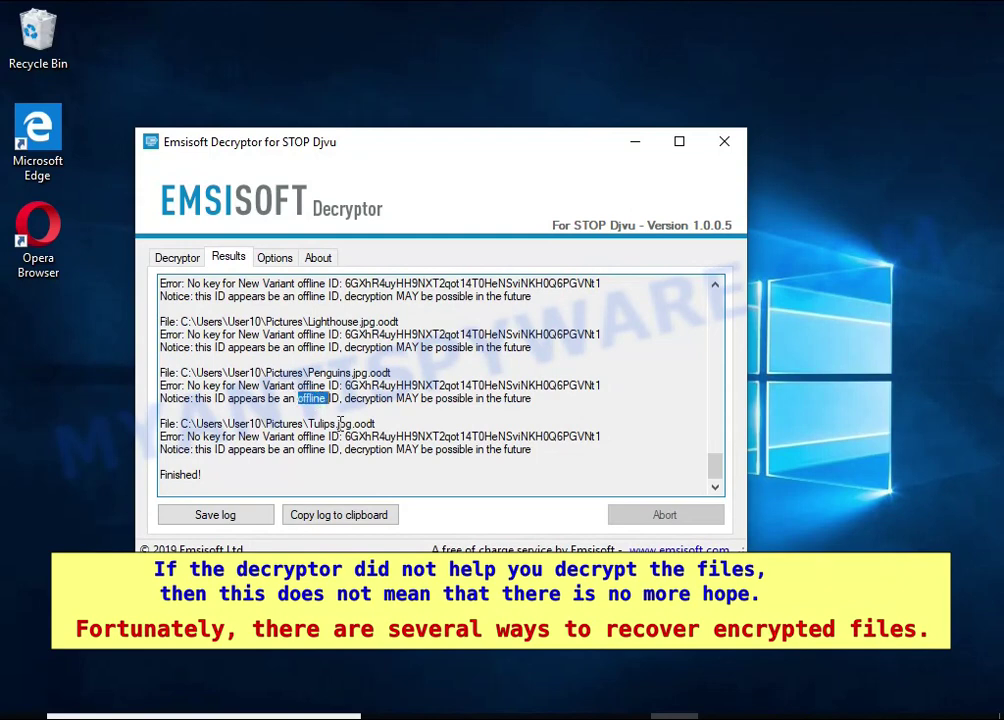
pyautogui.doubleClick(371, 398)
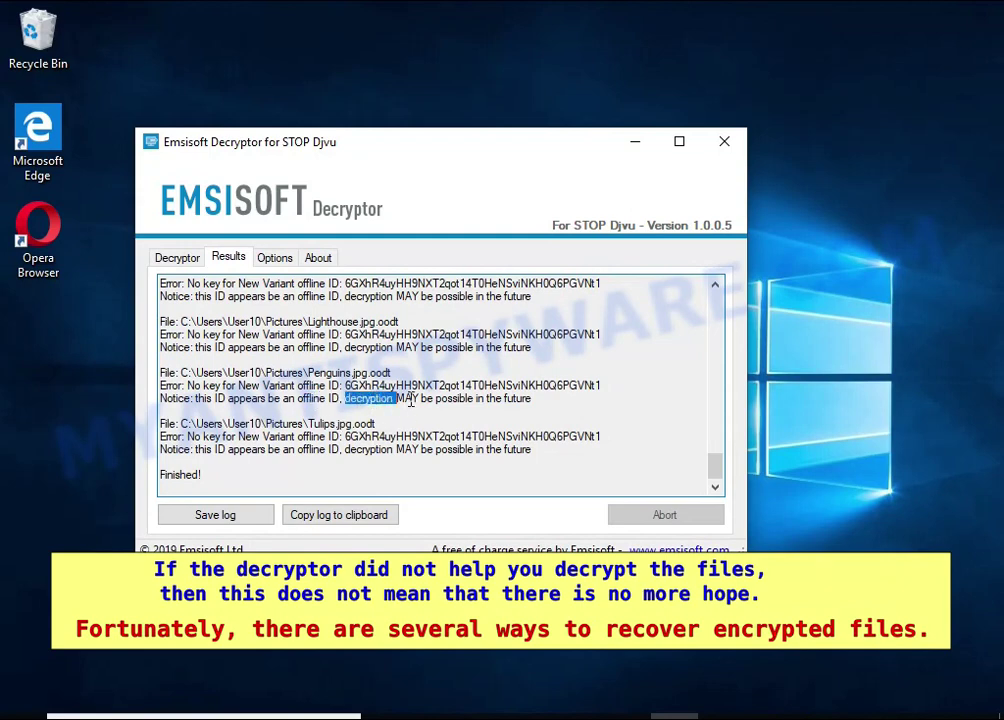
pyautogui.doubleClick(410, 399)
pyautogui.doubleClick(452, 399)
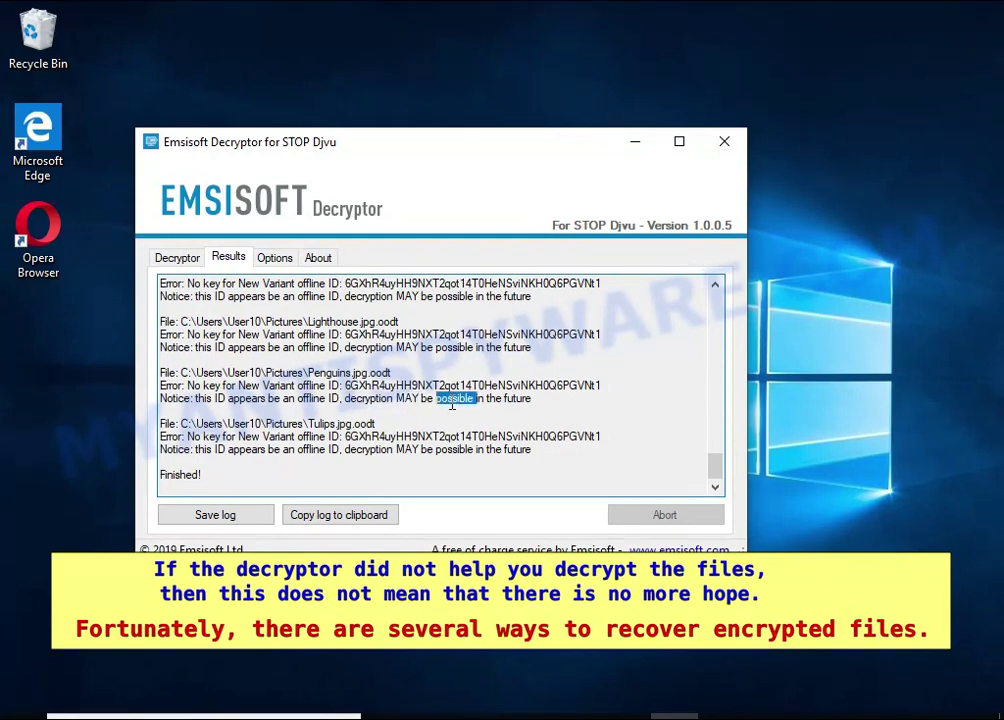
pyautogui.click(511, 403)
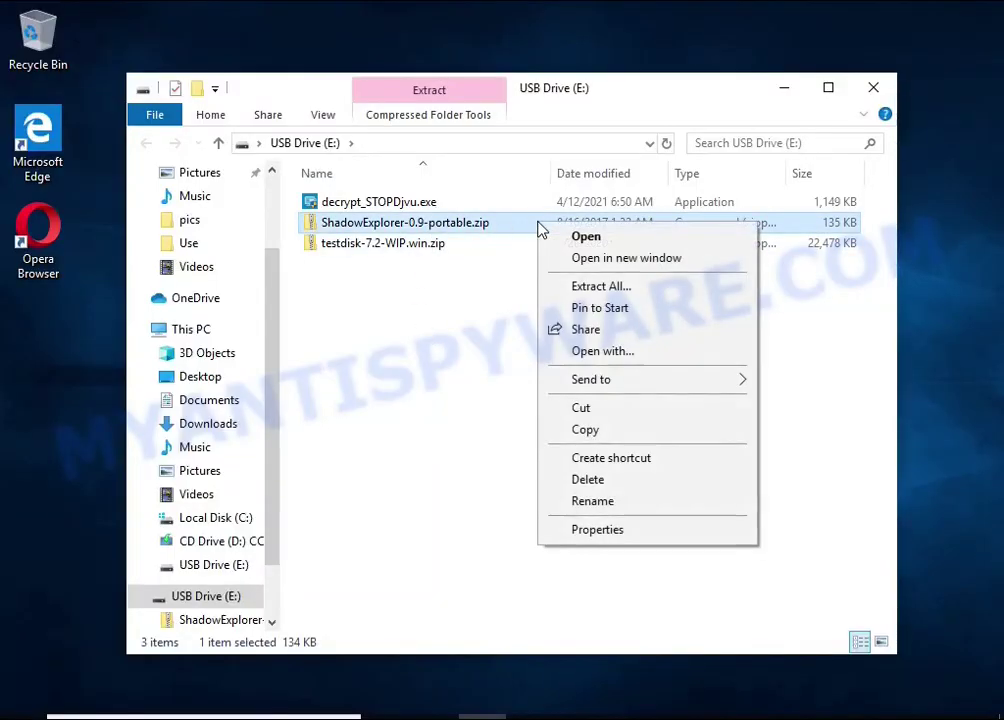
# Step: Extract ShadowExplorer-0.9-portable.zip on E:\ and run ShadowExplorerPortable.exe, approving its UAC prompt
pyautogui.click(659, 289)
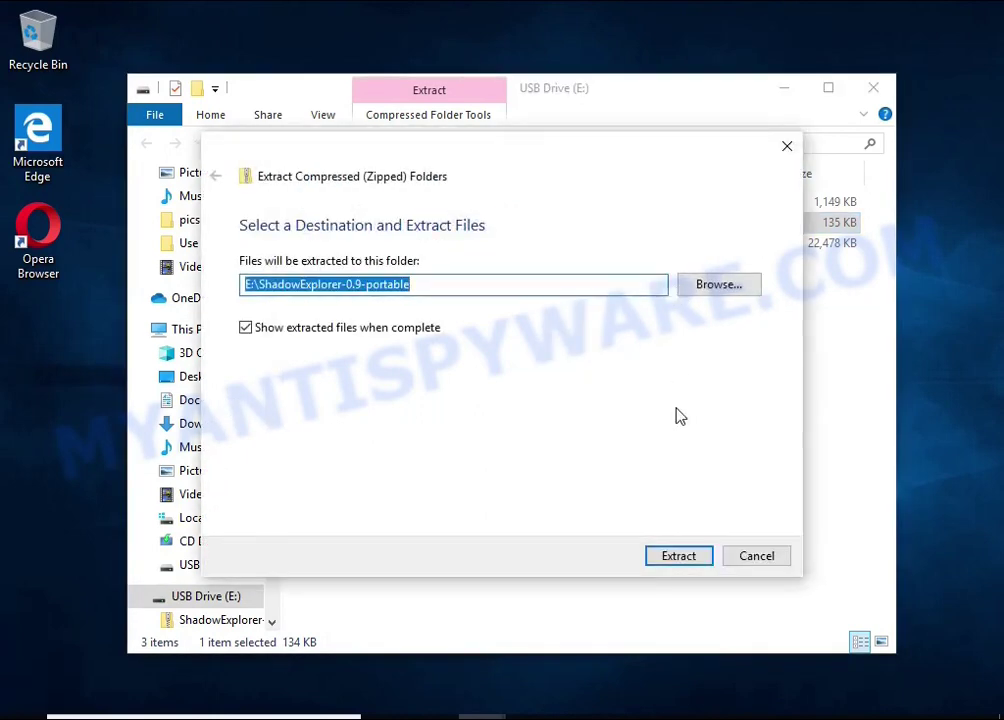
pyautogui.click(690, 561)
pyautogui.click(873, 88)
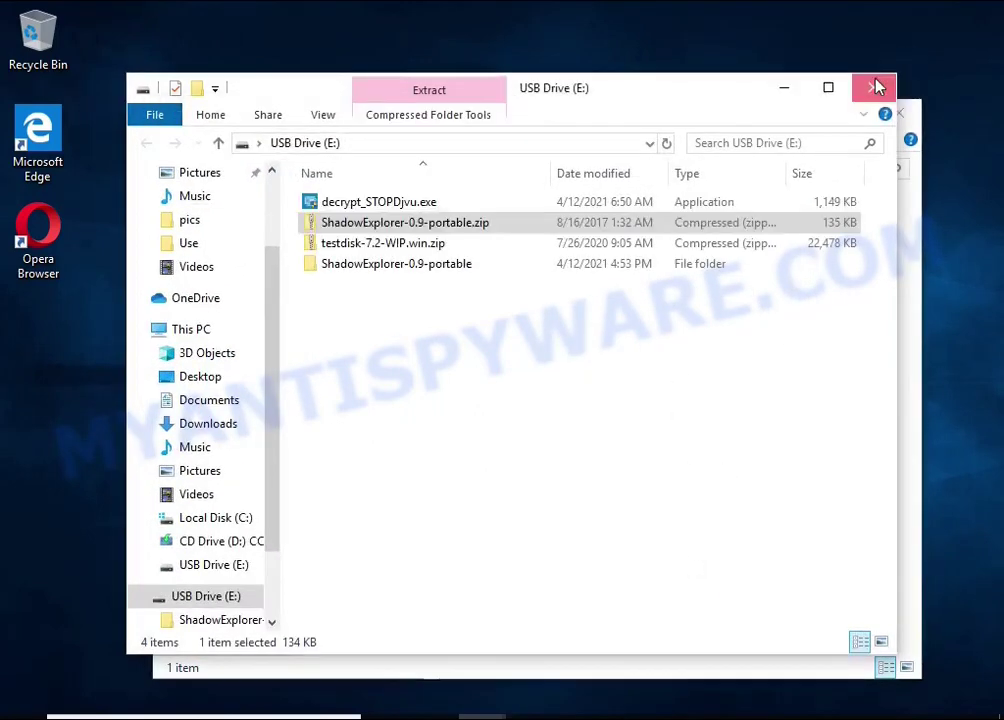
pyautogui.doubleClick(527, 234)
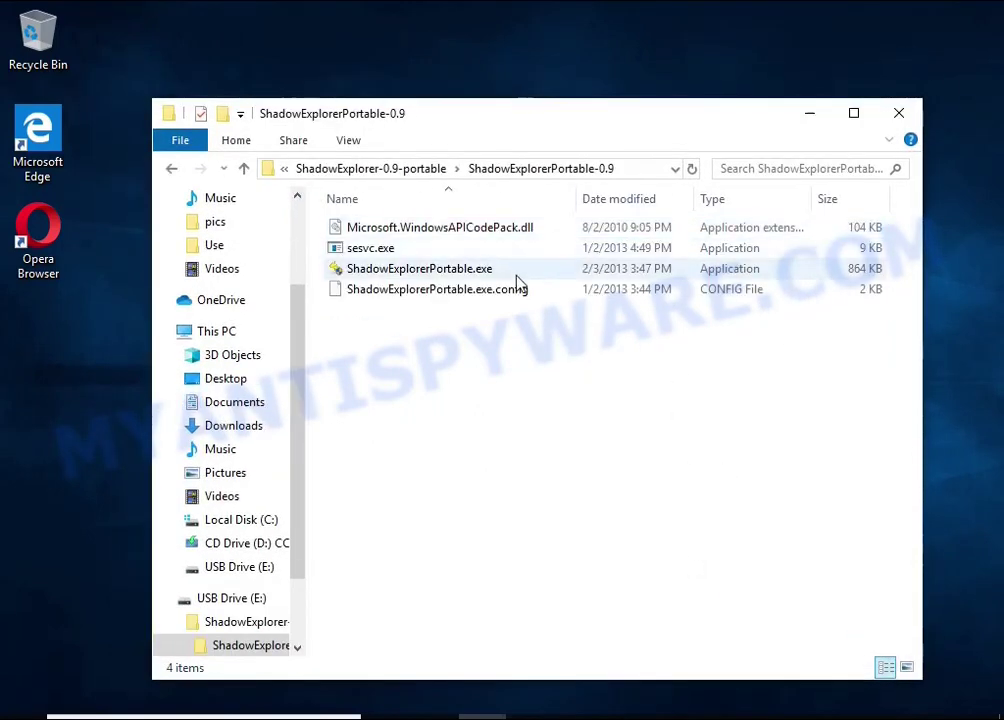
pyautogui.doubleClick(531, 270)
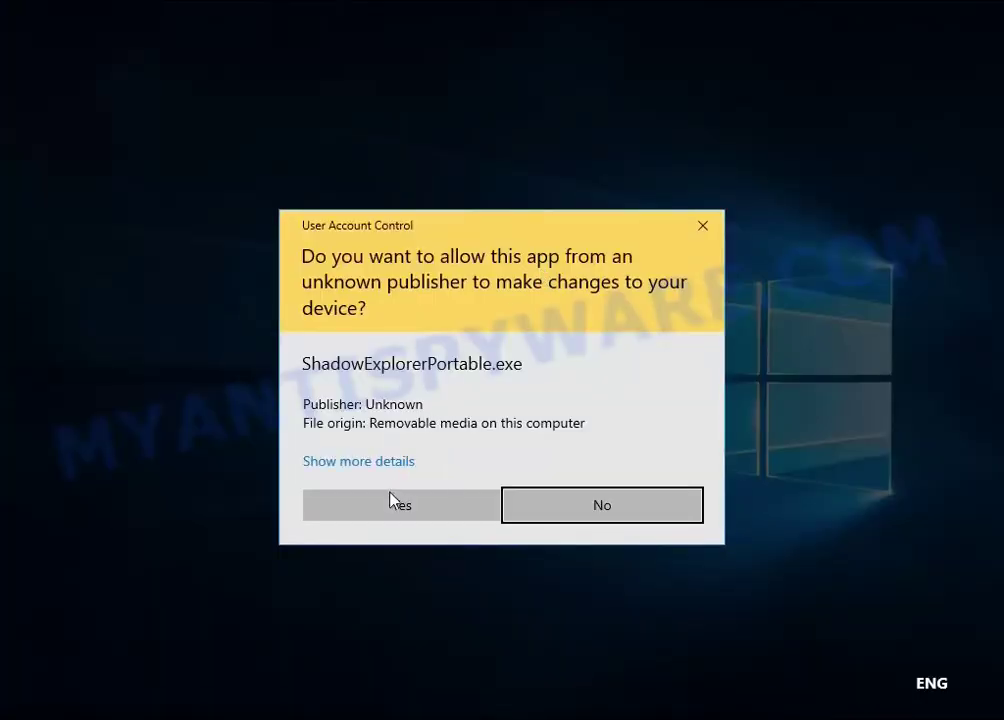
pyautogui.click(391, 502)
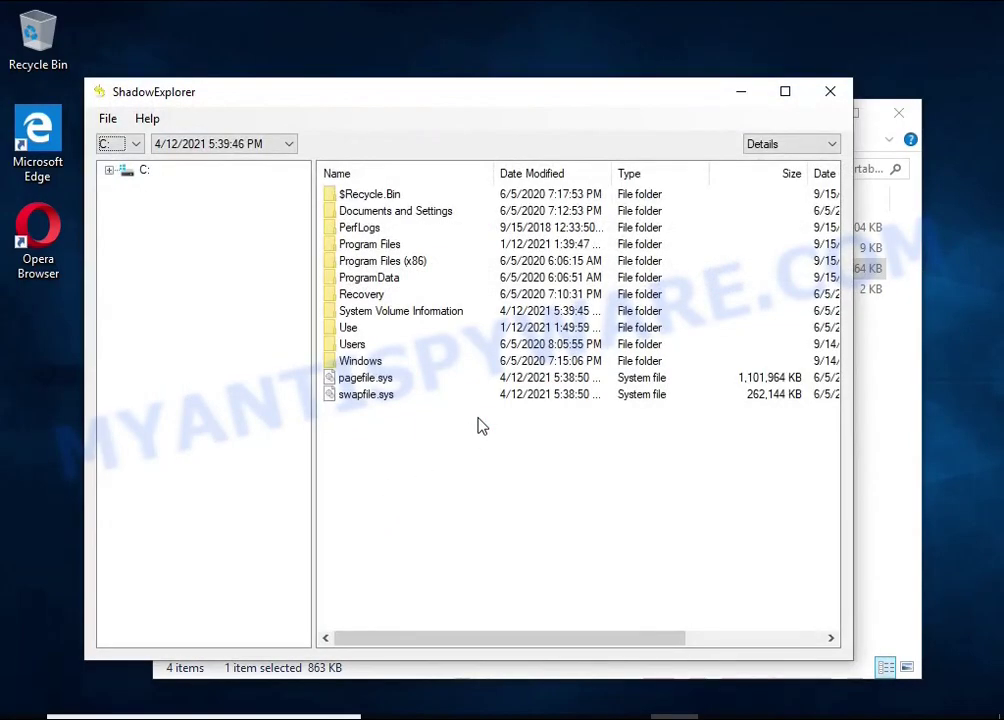
# Step: Pick the 5:40:04 PM snapshot and browse to Users\User10\Documents
pyautogui.click(125, 143)
pyautogui.click(125, 158)
pyautogui.click(200, 144)
pyautogui.click(205, 175)
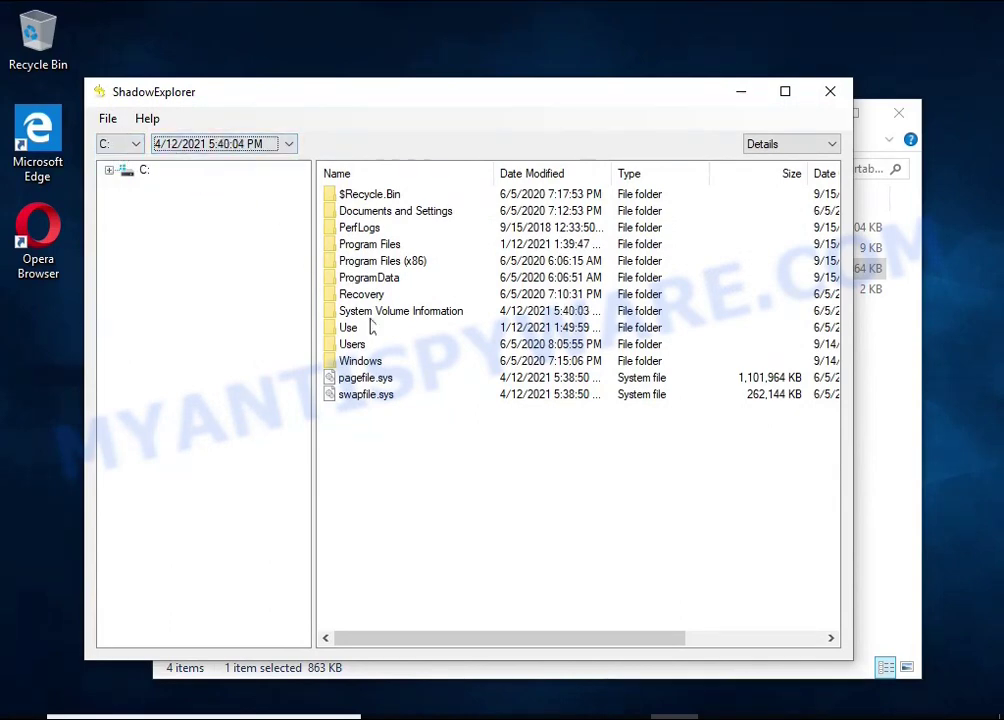
pyautogui.doubleClick(352, 344)
pyautogui.doubleClick(340, 261)
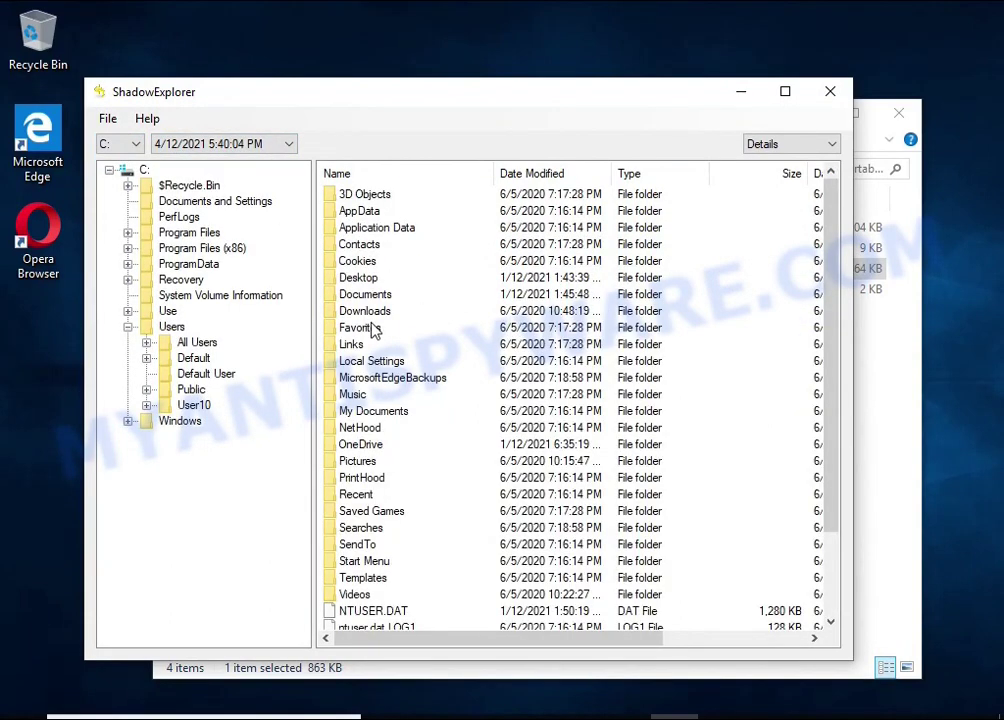
pyautogui.doubleClick(358, 295)
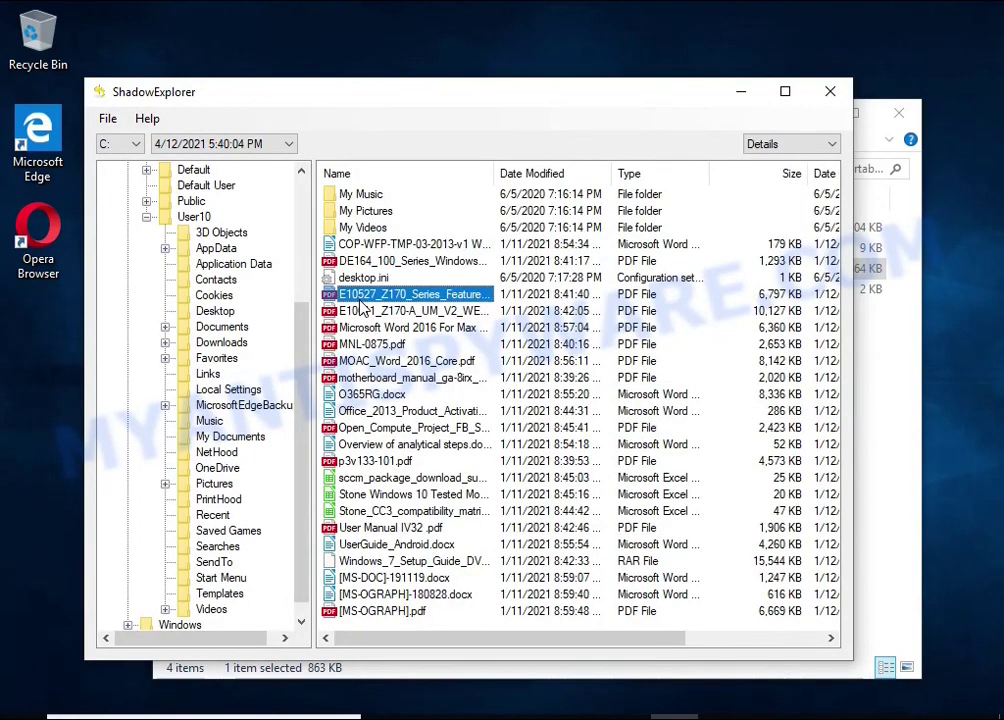
# Step: Export the Microsoft Word 2016 PDF from the snapshot to USB Drive (E:)
pyautogui.click(365, 327)
pyautogui.click(369, 377)
pyautogui.click(374, 394)
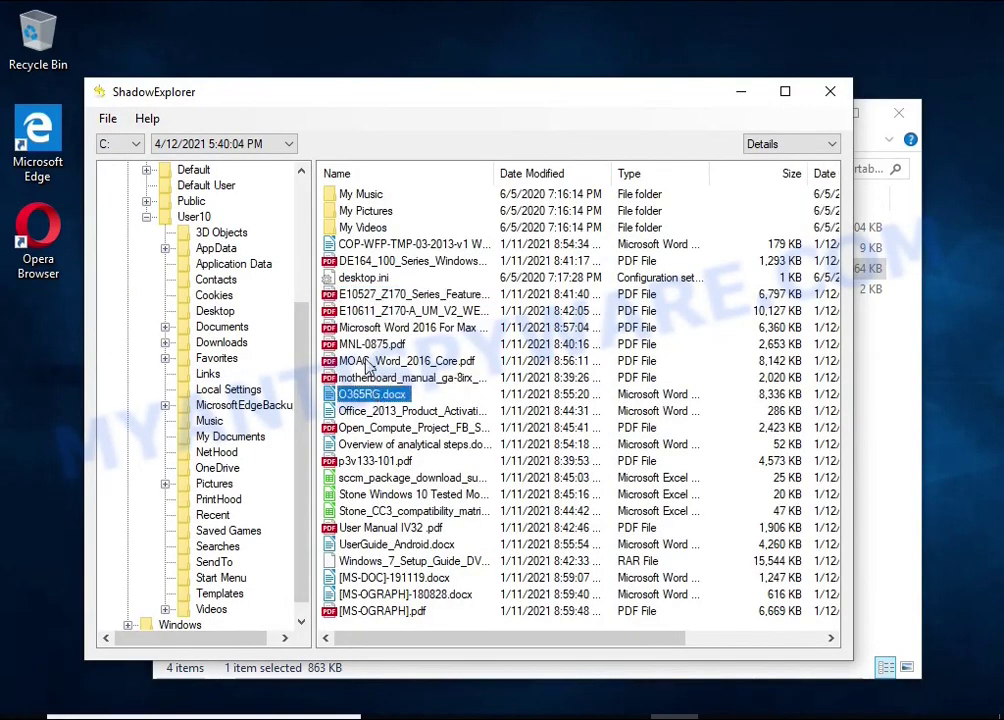
pyautogui.click(366, 345)
pyautogui.click(365, 331)
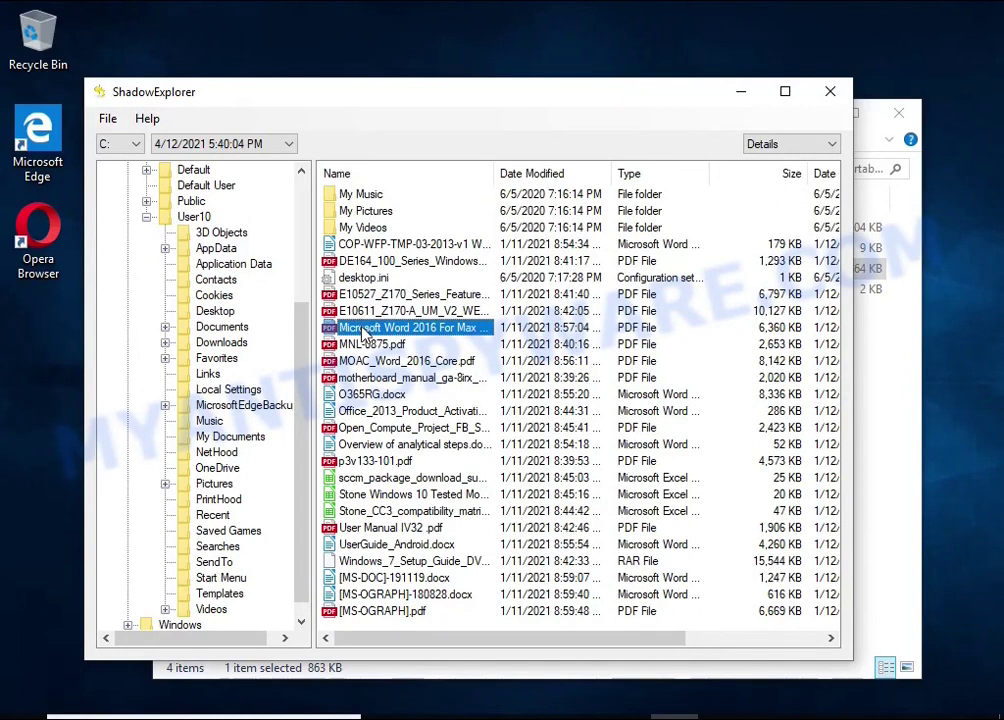
pyautogui.rightClick(400, 330)
pyautogui.click(437, 345)
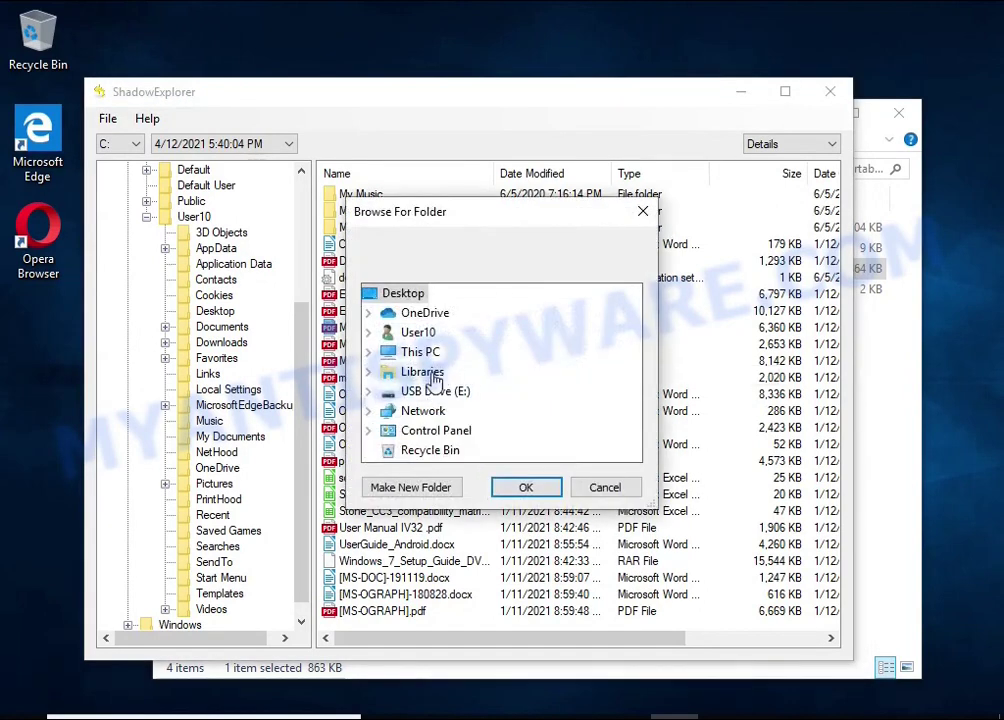
pyautogui.click(435, 391)
pyautogui.click(524, 487)
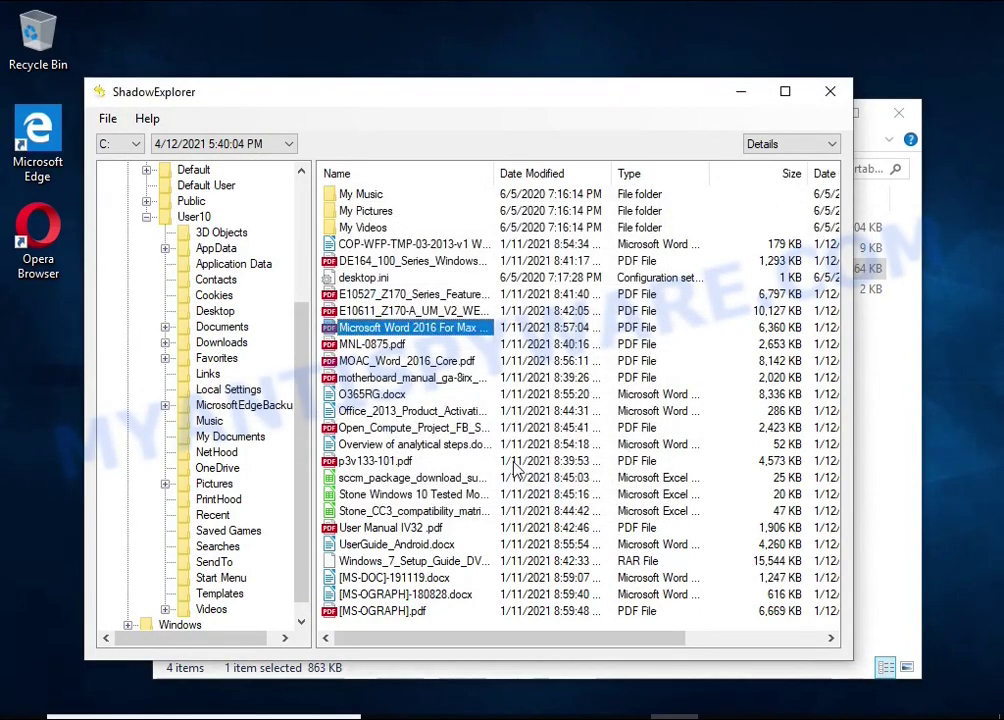
# Step: Export UserGuide_Android.docx to USB Drive (E:)
pyautogui.moveTo(397, 567); pyautogui.dragTo(372, 546)
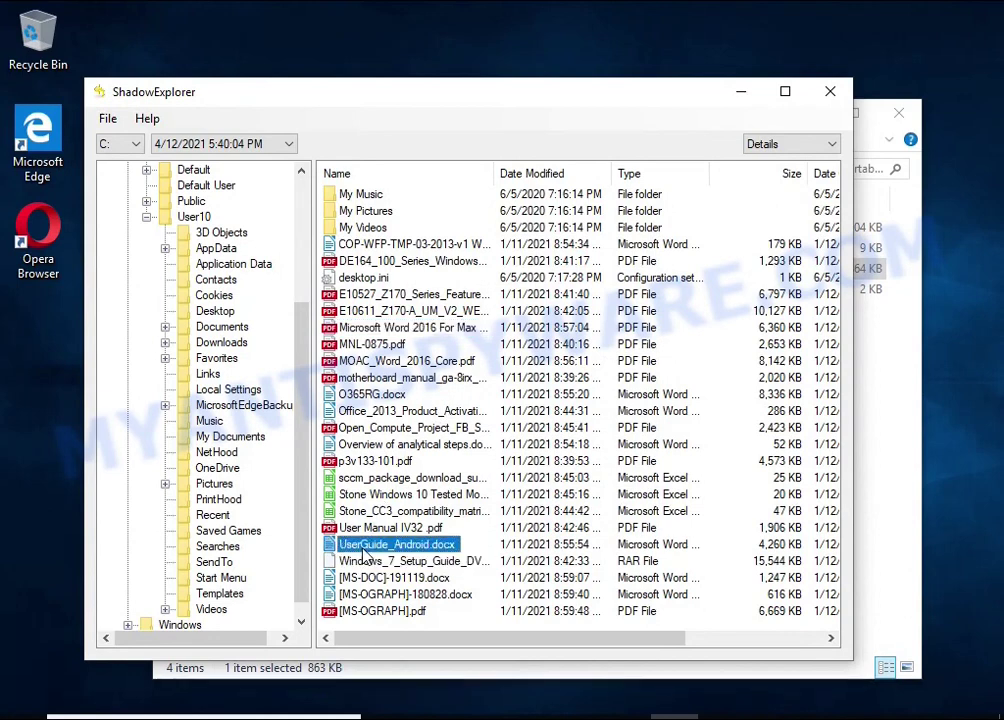
pyautogui.rightClick(385, 547)
pyautogui.click(420, 560)
pyautogui.click(524, 487)
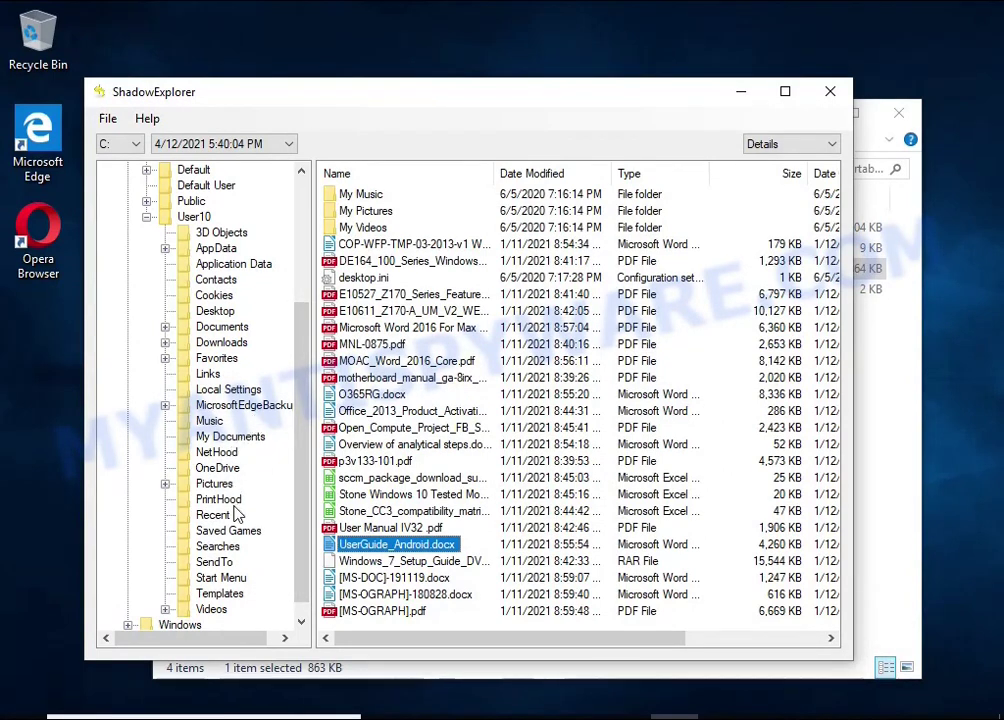
# Step: Export Chrysanthemum.jpg and Desert.jpg from User10's Pictures to USB Drive (E:)
pyautogui.click(214, 484)
pyautogui.click(360, 311)
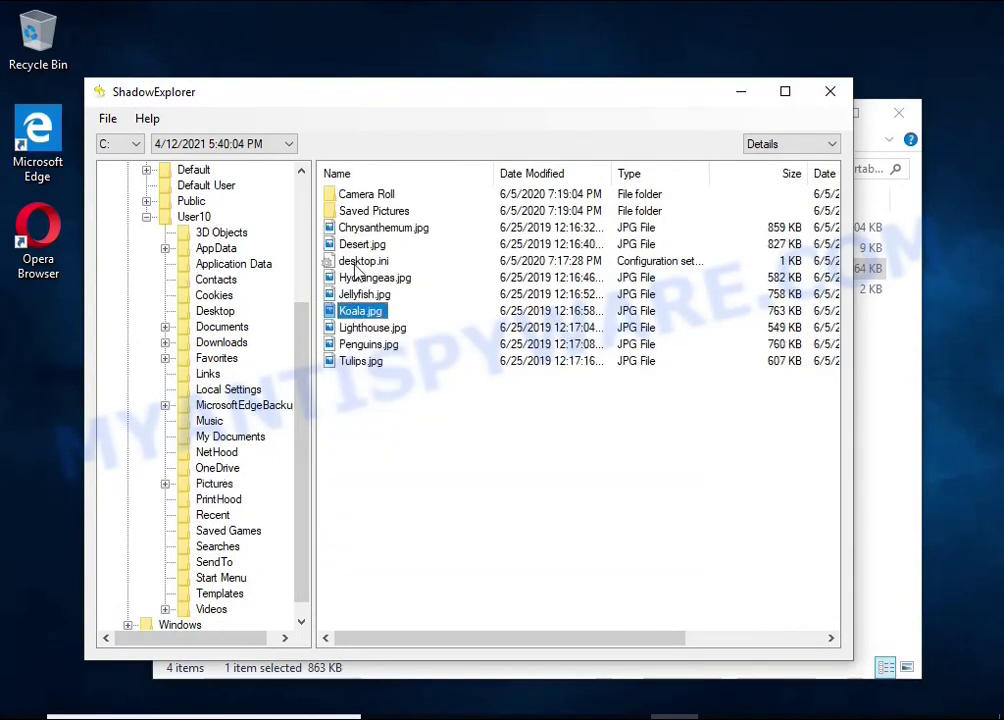
pyautogui.click(357, 229)
pyautogui.rightClick(357, 235)
pyautogui.click(402, 244)
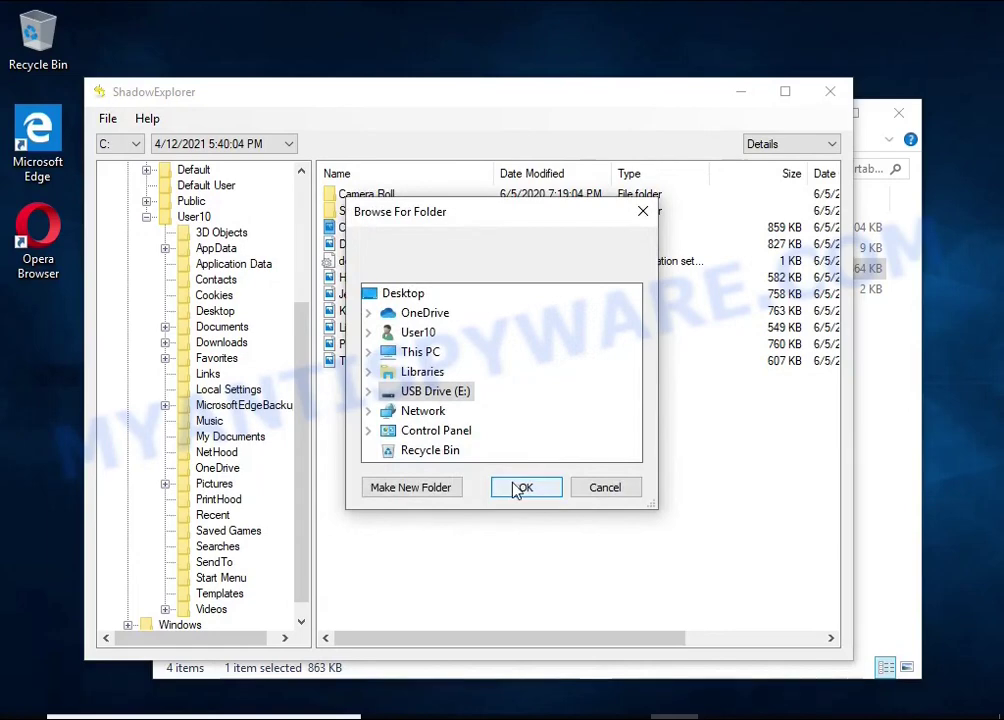
pyautogui.click(519, 488)
pyautogui.rightClick(343, 250)
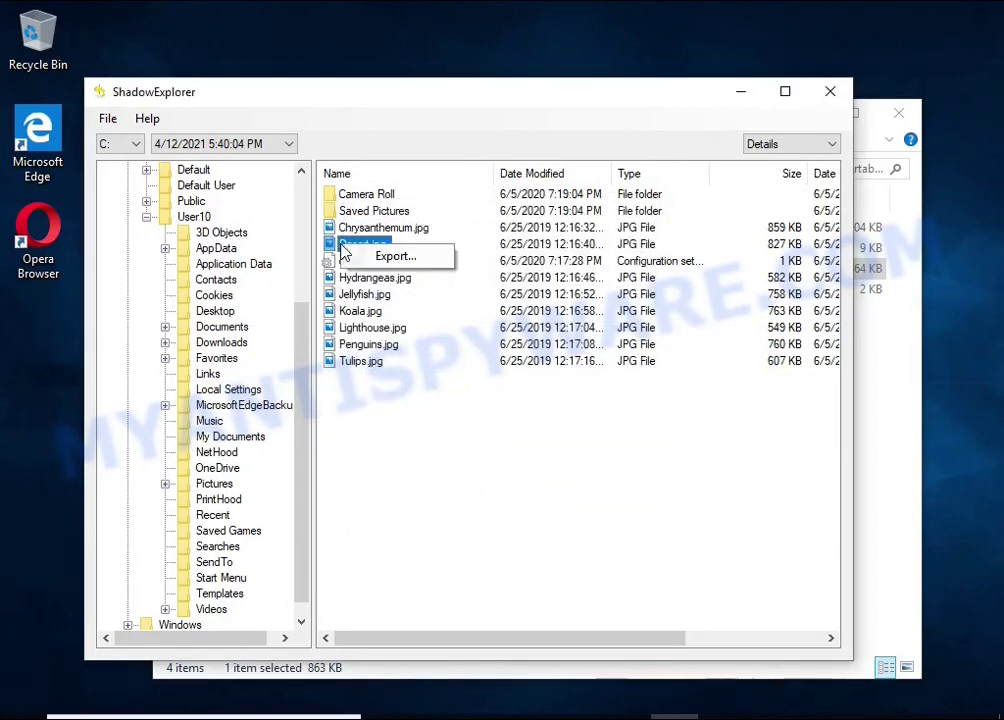
pyautogui.click(392, 255)
pyautogui.click(518, 488)
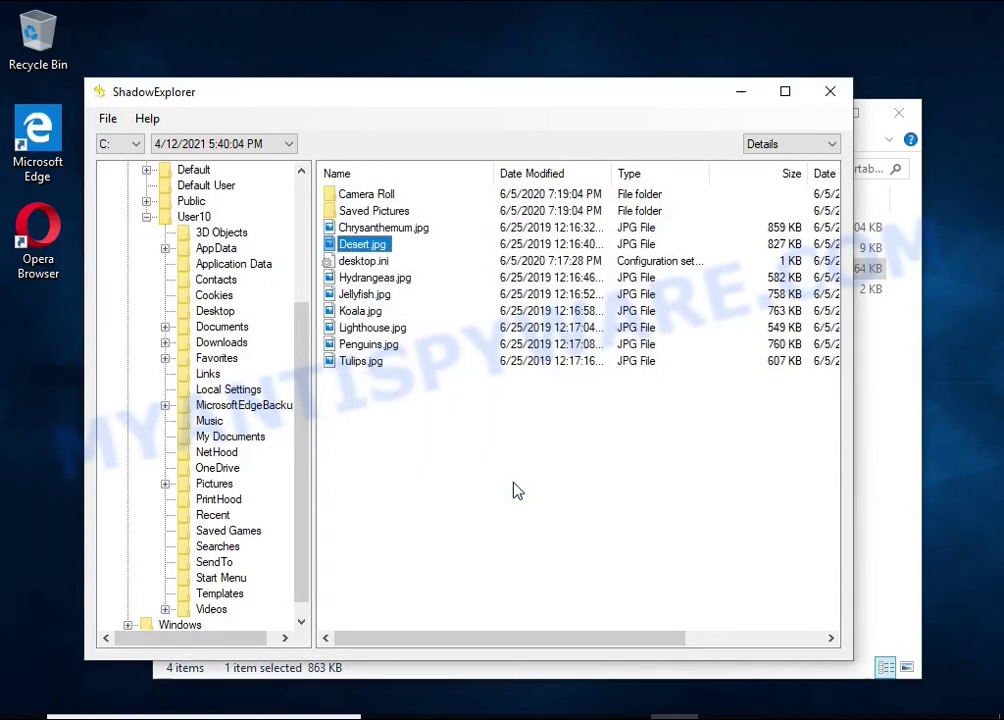
# Step: Close ShadowExplorer and open the restored UserGuide_Android.docx on USB Drive (E:) to check it
pyautogui.click(829, 91)
pyautogui.click(234, 598)
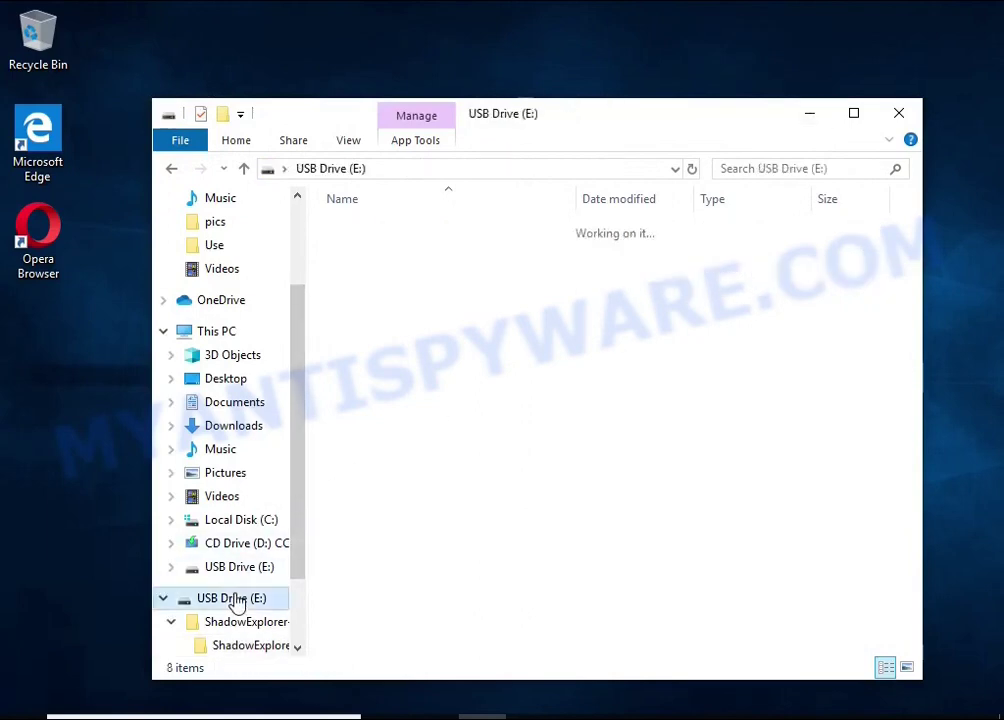
pyautogui.click(420, 248)
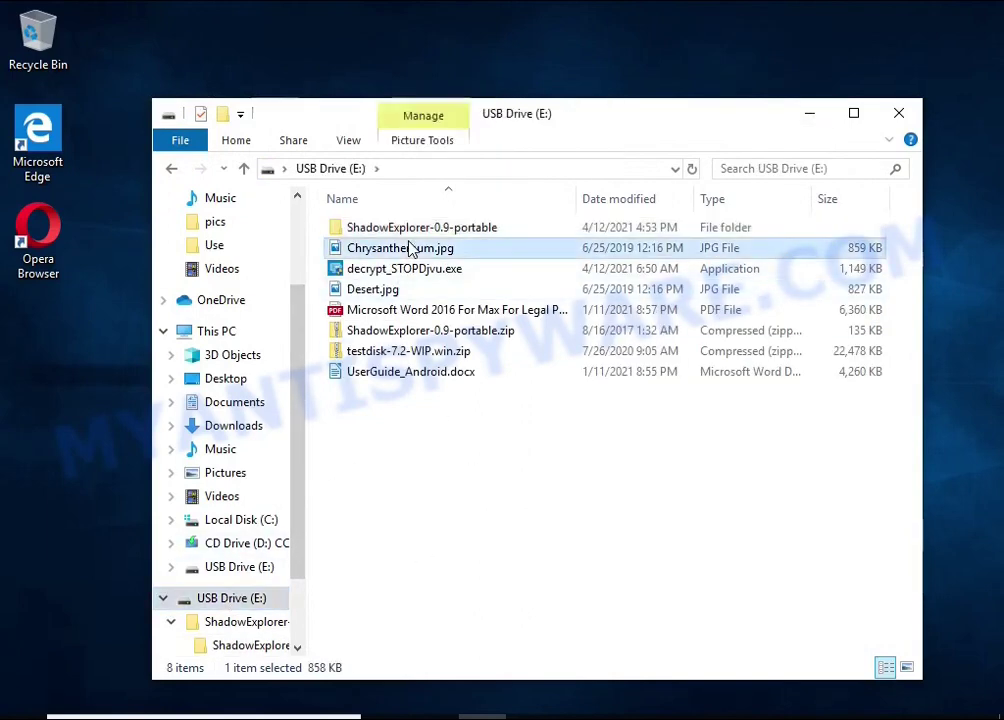
pyautogui.click(425, 292)
pyautogui.click(440, 312)
pyautogui.doubleClick(439, 372)
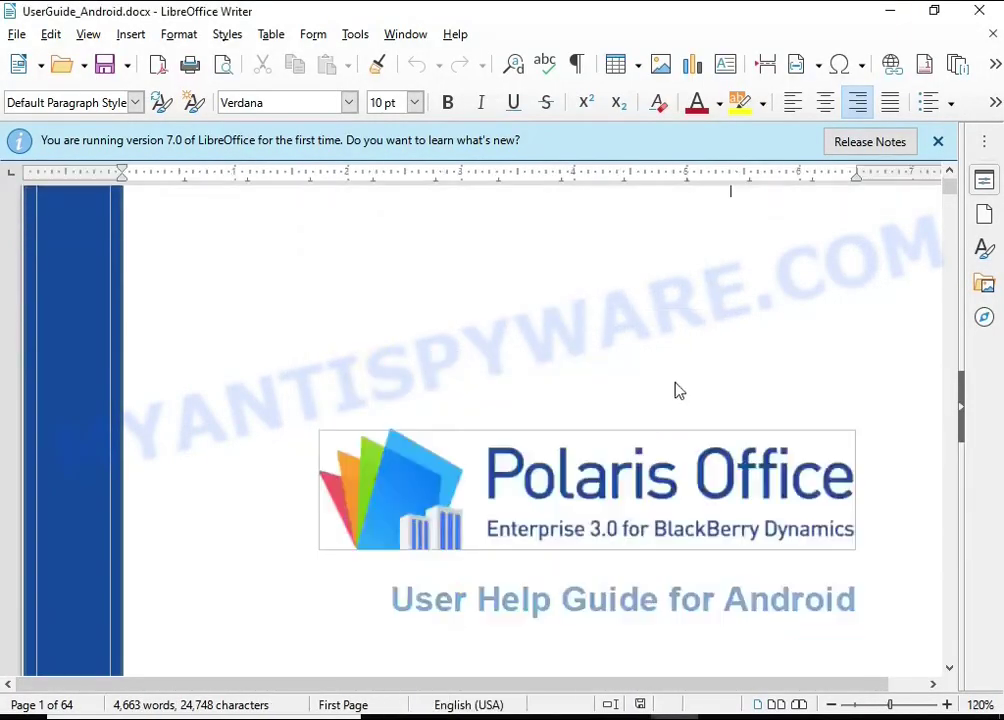
pyautogui.scroll(-5, 677, 389)
pyautogui.scroll(-5, 634, 366)
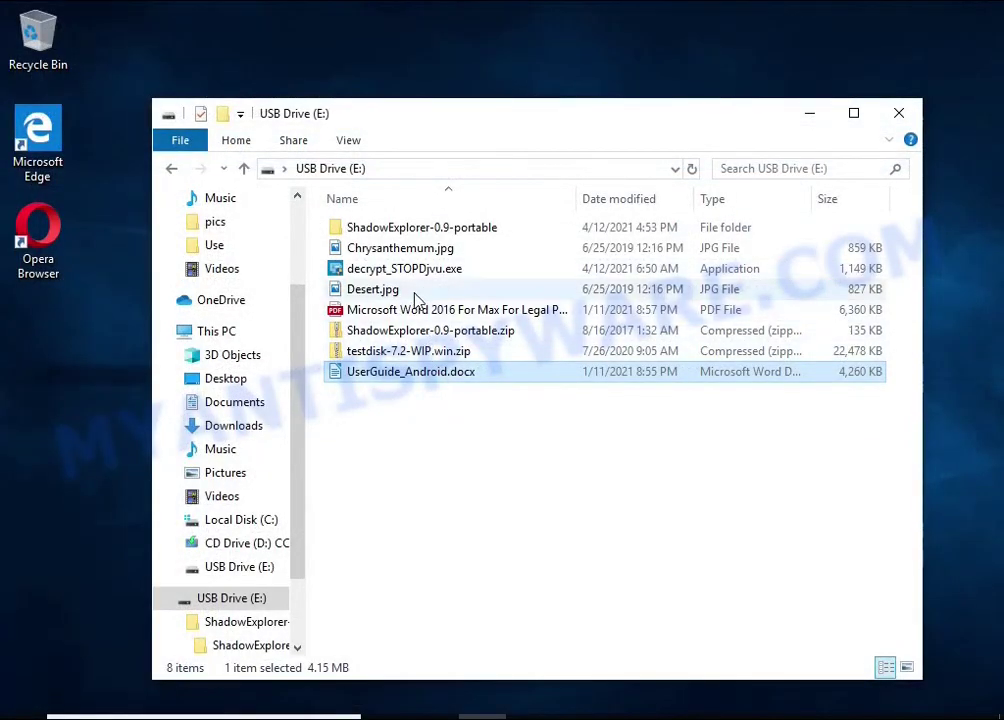
# Step: Open and scroll through the restored Microsoft Word 2016 PDF, then close it
pyautogui.click(418, 312)
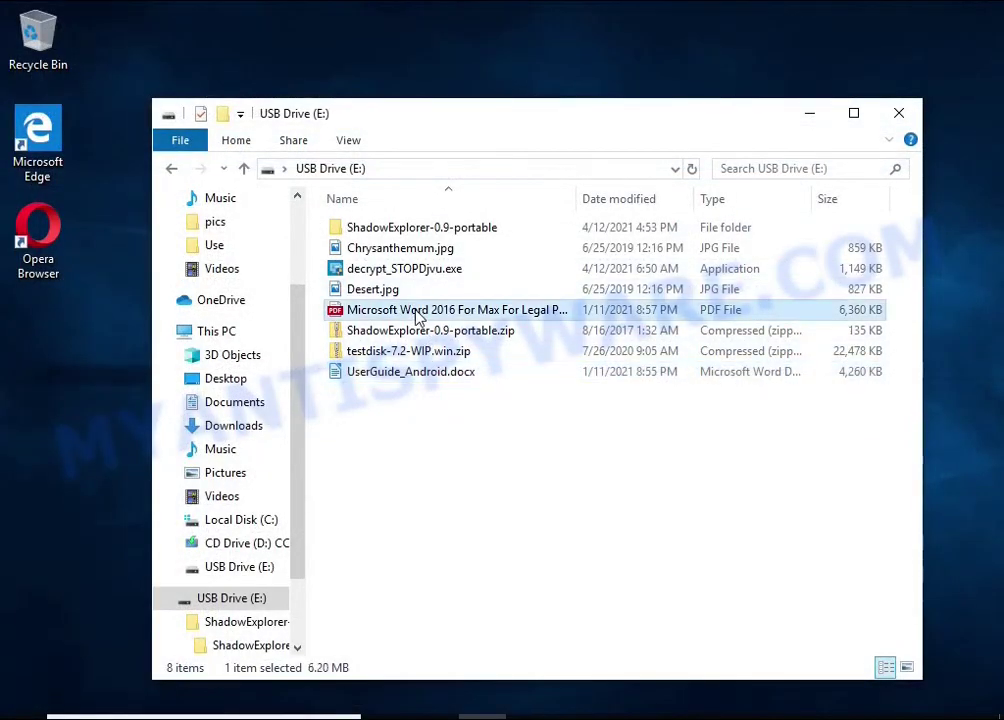
pyautogui.doubleClick(418, 312)
pyautogui.scroll(-5, 511, 323)
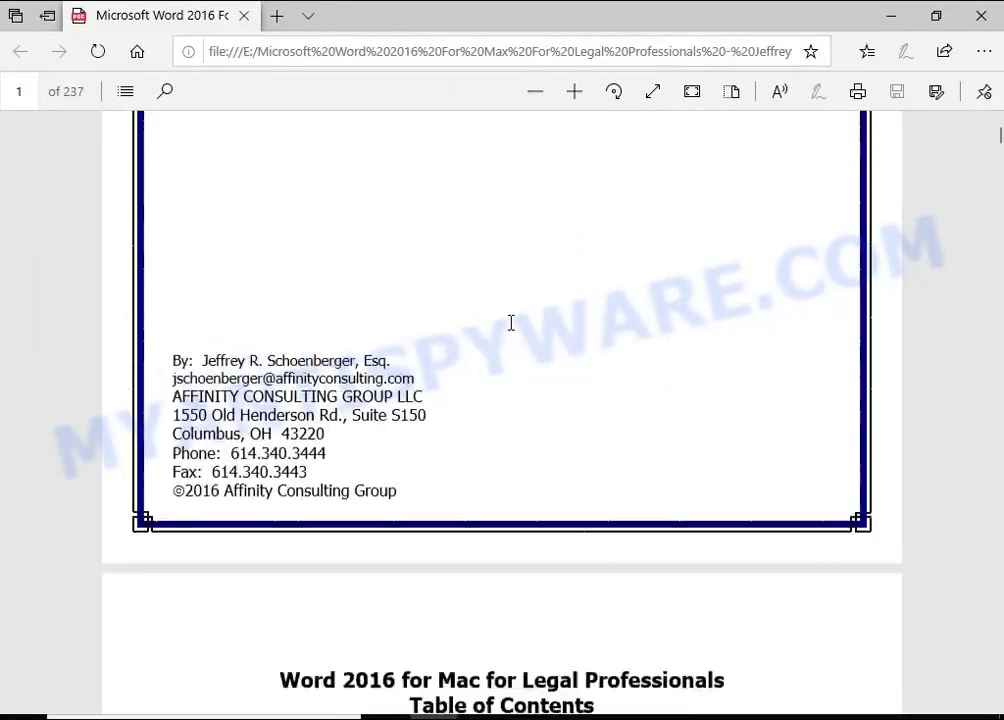
pyautogui.scroll(-15, 511, 323)
pyautogui.click(981, 15)
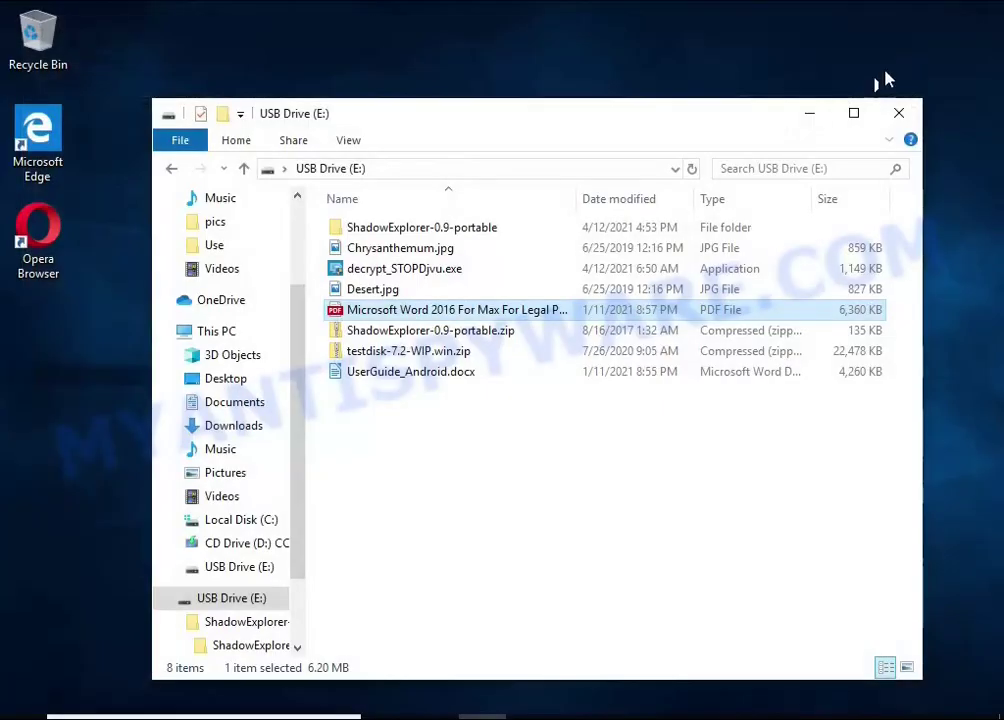
# Step: View Desert.jpg in Photos, then open Chrysanthemum.jpg
pyautogui.doubleClick(426, 290)
pyautogui.click(426, 310)
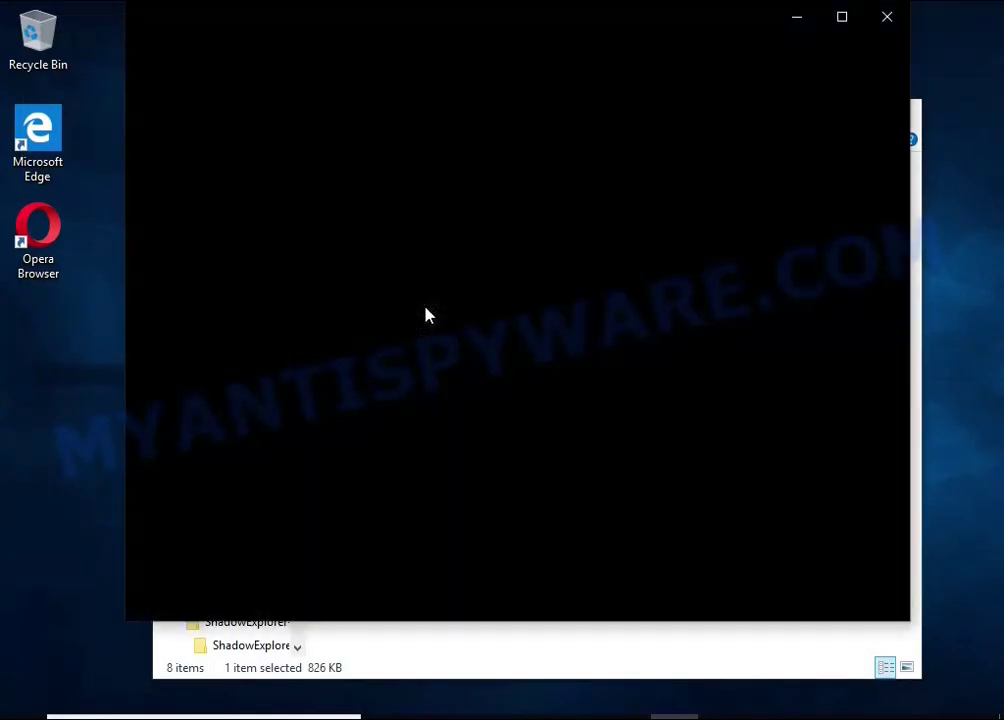
pyautogui.click(884, 30)
pyautogui.doubleClick(432, 252)
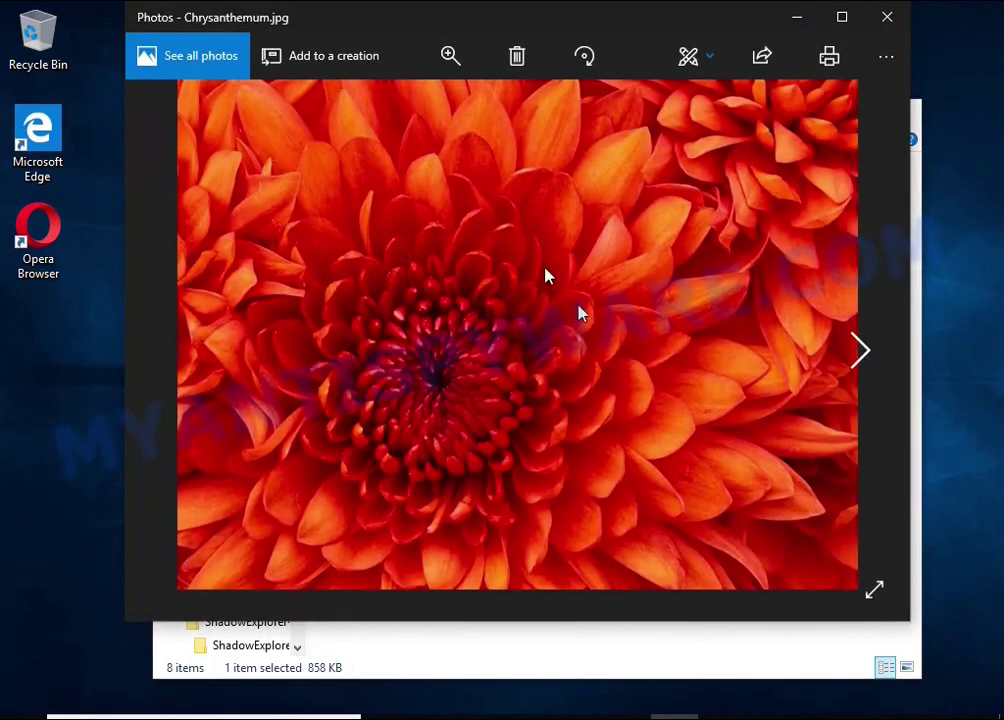
# Step: Close Photos and the extra drive window, then Extract All on testdisk-7.2-WIP.win.zip
pyautogui.click(884, 18)
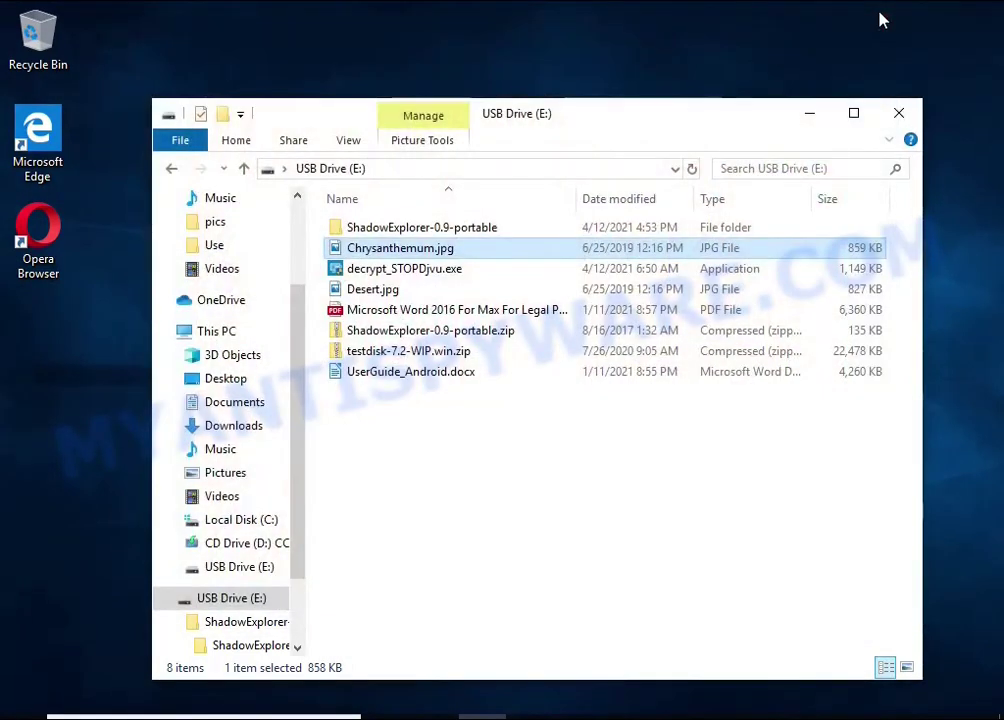
pyautogui.click(897, 112)
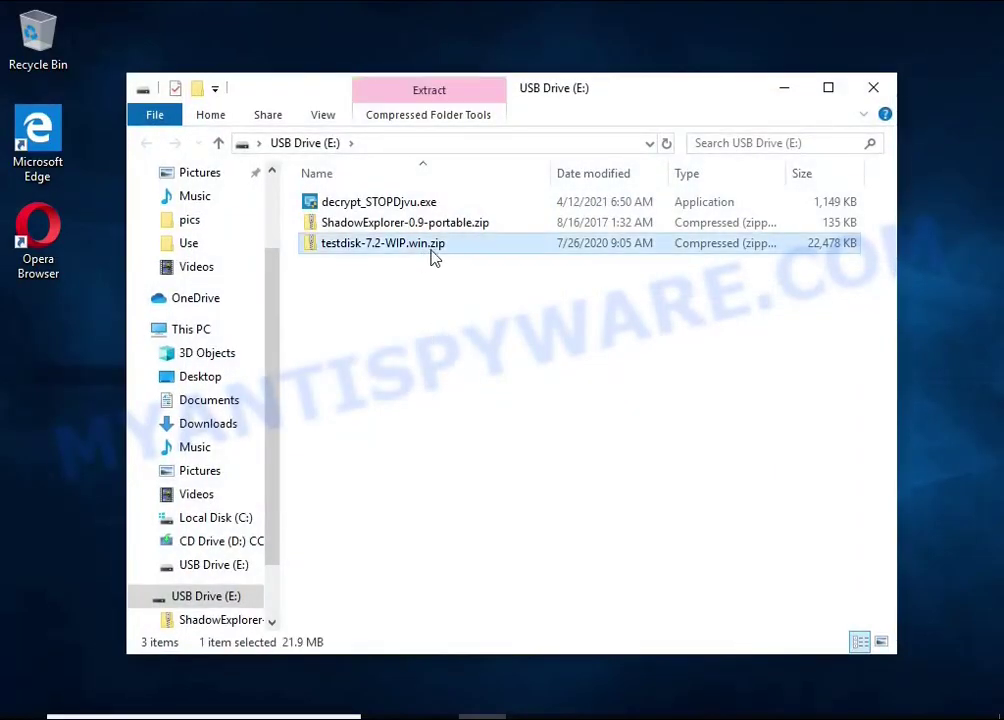
pyautogui.rightClick(493, 251)
pyautogui.click(653, 310)
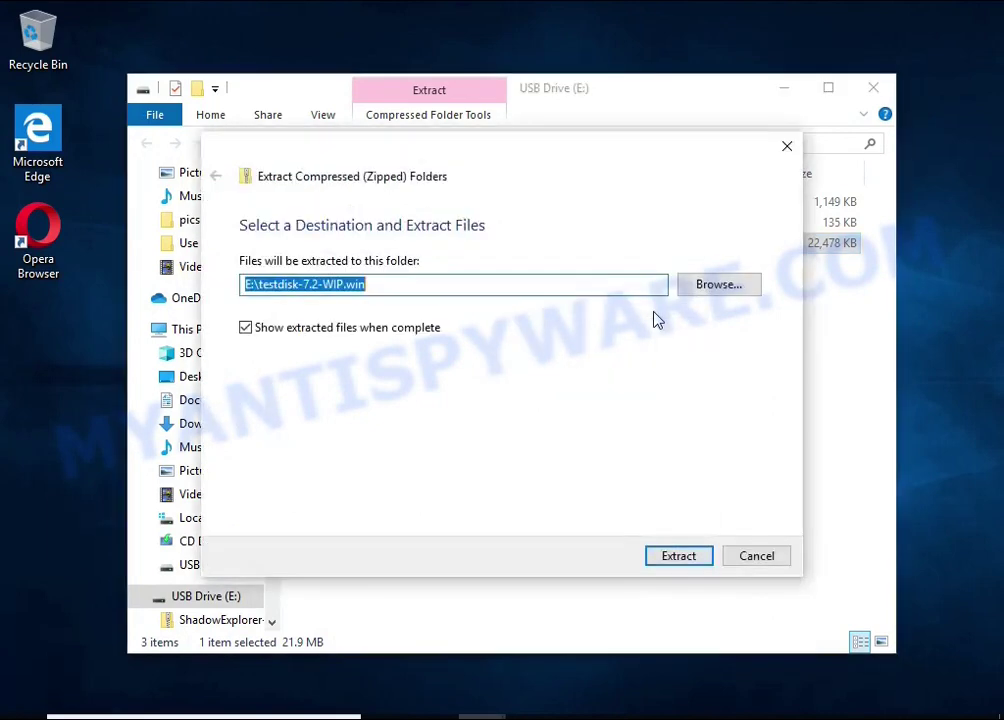
pyautogui.click(687, 557)
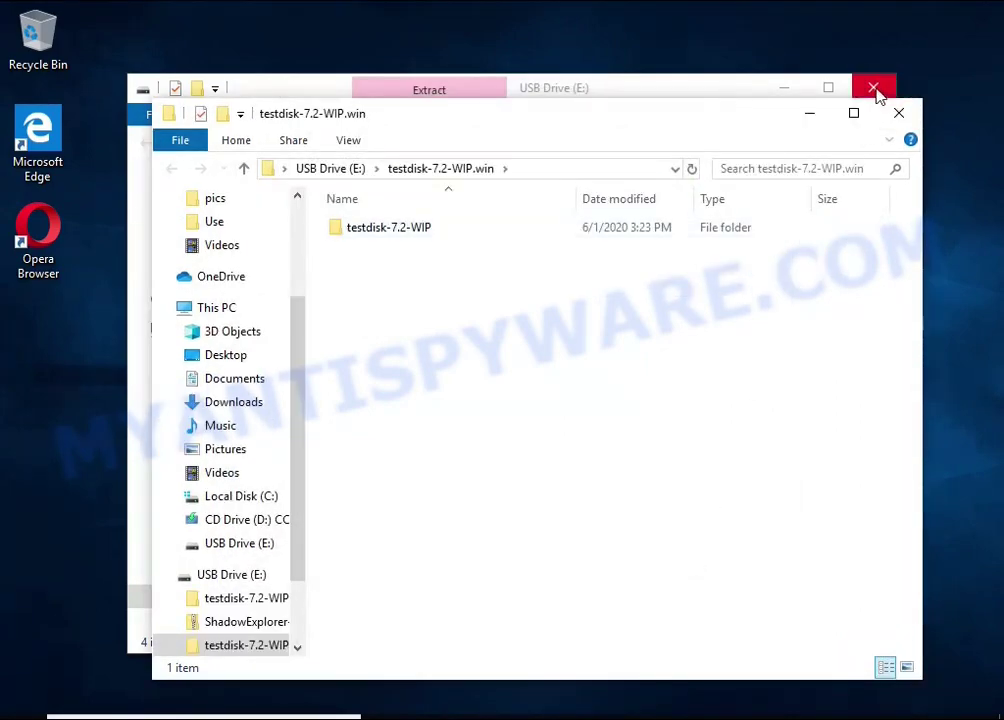
# Step: Open the extracted testdisk-7.2-WIP folder and bring up QPhotoRec in a restored window, closing File Explorer
pyautogui.doubleClick(463, 236)
pyautogui.scroll(-7, 475, 280)
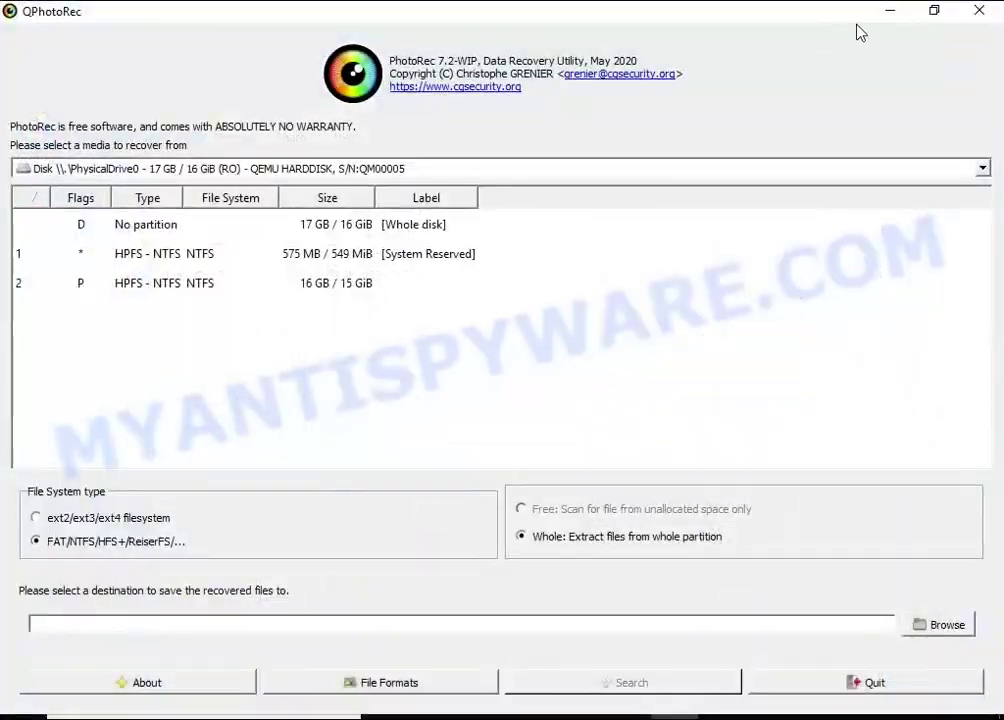
pyautogui.click(929, 14)
pyautogui.click(894, 105)
pyautogui.click(894, 105)
pyautogui.moveTo(492, 116); pyautogui.dragTo(539, 106)
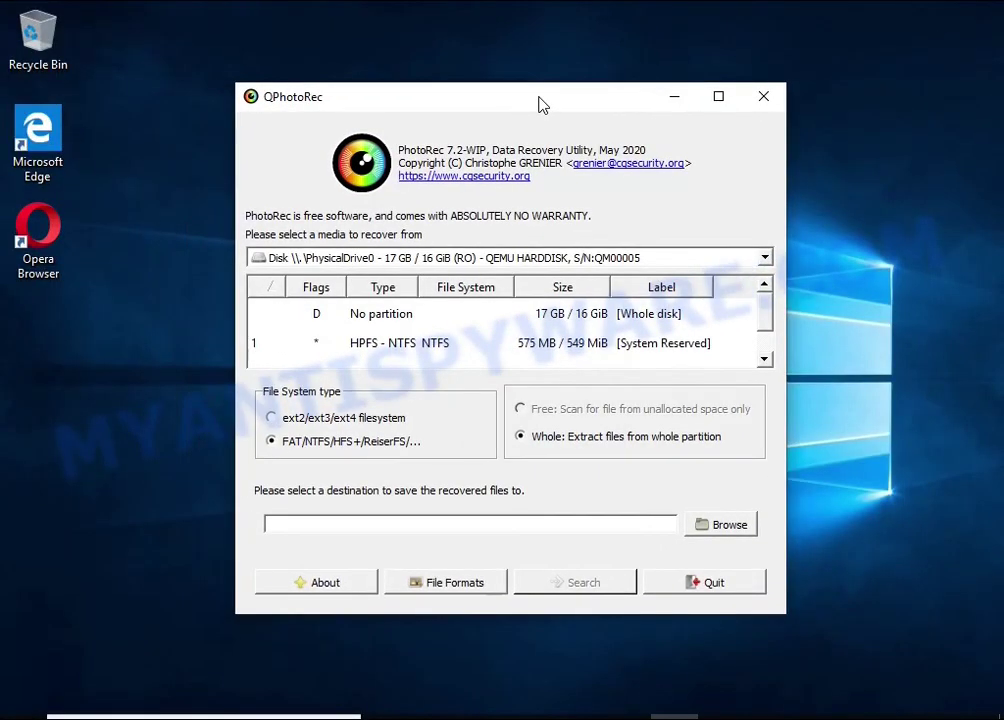
# Step: Select PhysicalDrive0 partition 2 (16 GB NTFS) as the source and bring up File Formats
pyautogui.click(500, 257)
pyautogui.click(440, 278)
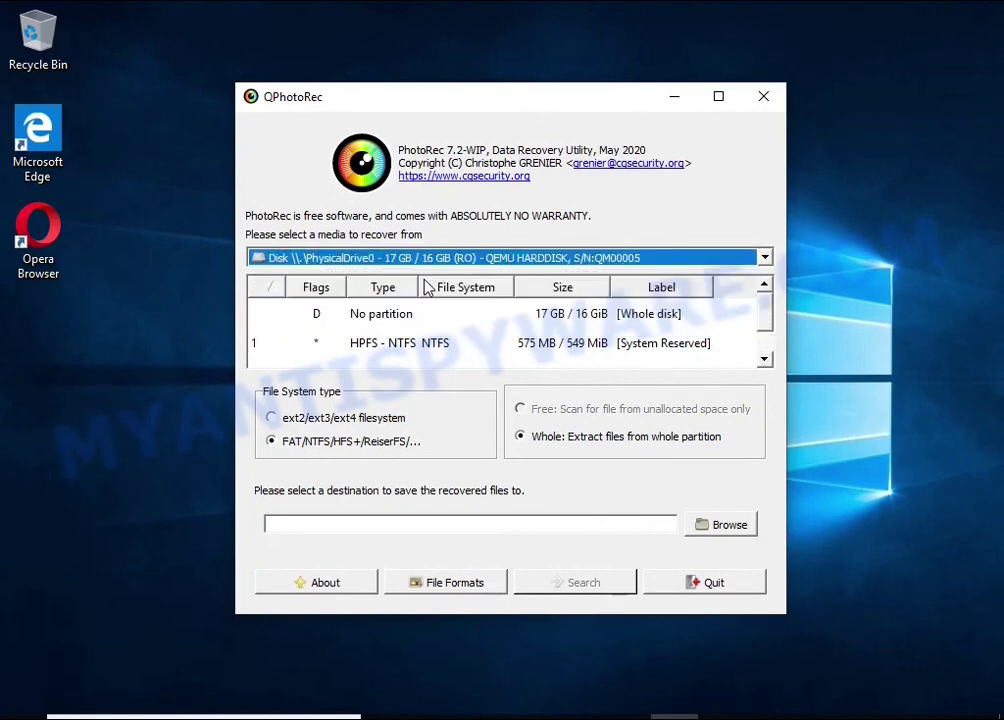
pyautogui.scroll(-1, 420, 345)
pyautogui.click(584, 360)
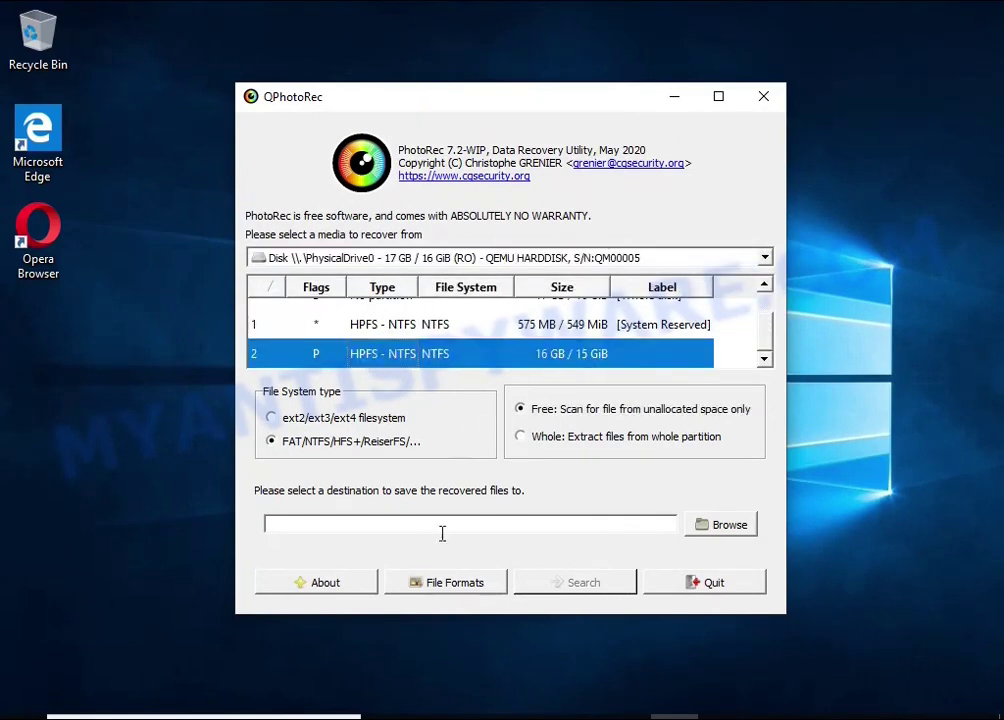
pyautogui.click(430, 586)
# Step: Clear all formats, leaving JPG picture plus 'zip archive including OpenOffice and MSOffice 2007', and confirm
pyautogui.click(413, 455)
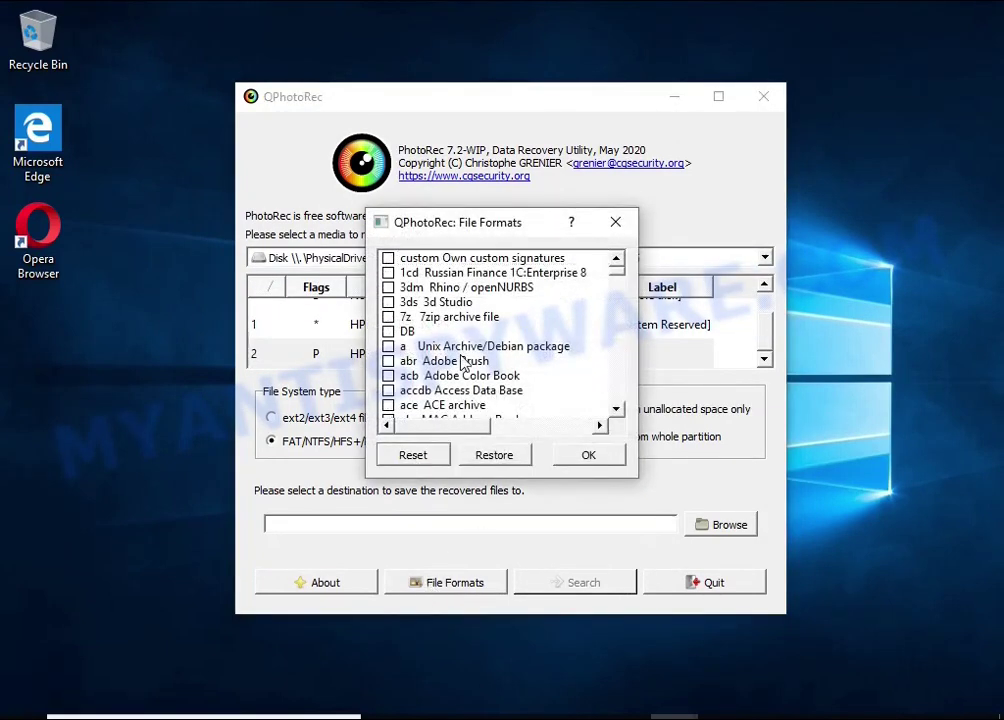
pyautogui.scroll(-12, 455, 350)
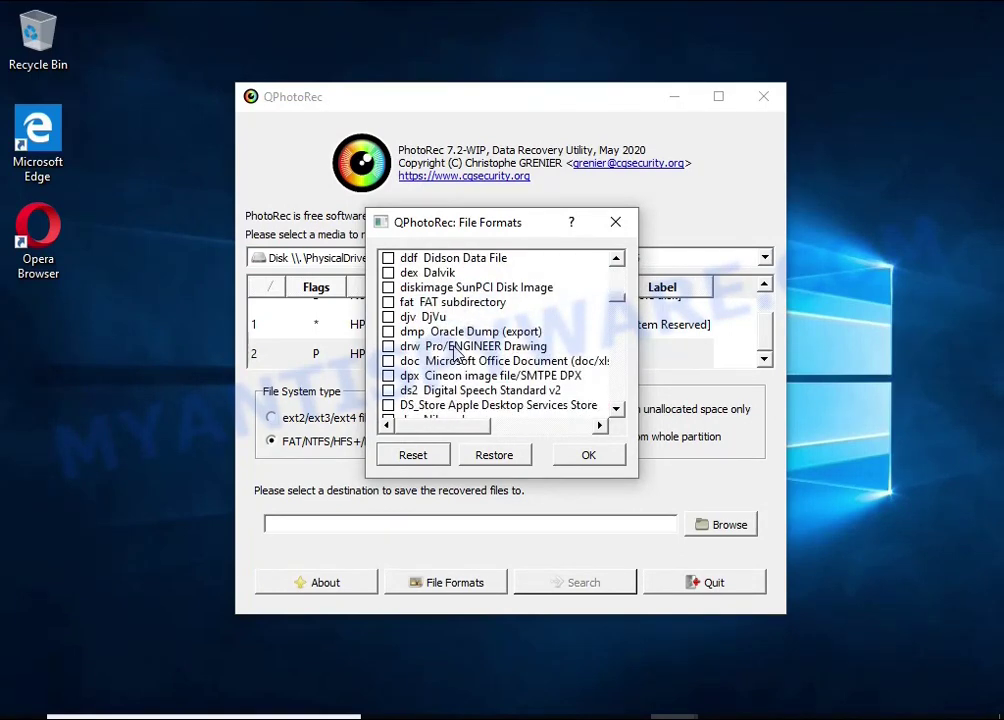
pyautogui.scroll(-1, 455, 350)
pyautogui.click(458, 318)
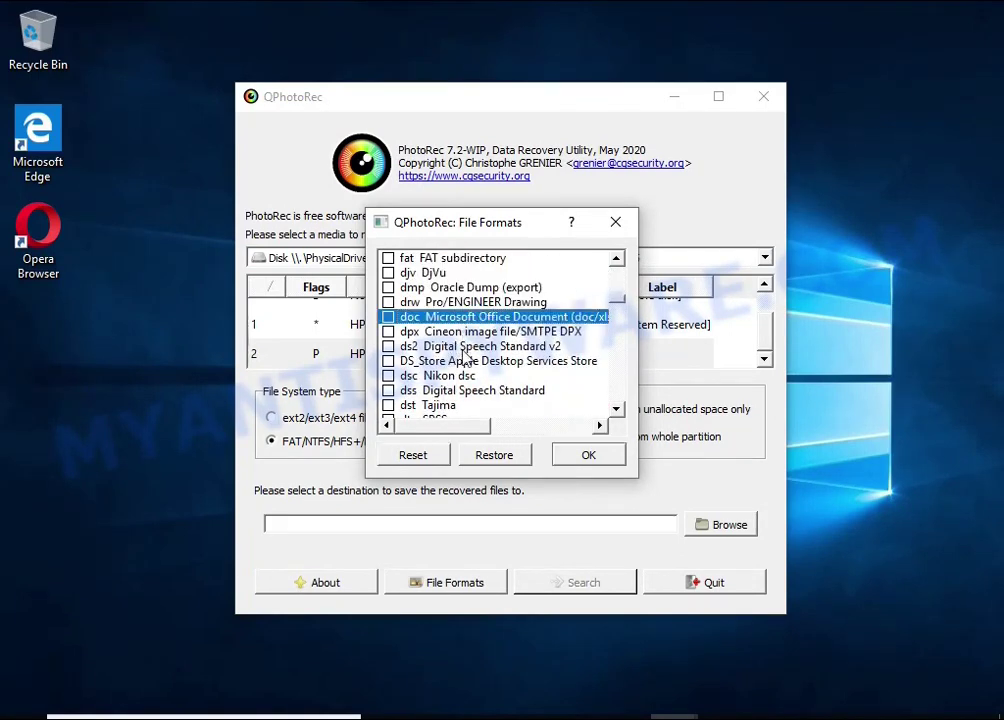
pyautogui.moveTo(463, 432); pyautogui.dragTo(388, 426)
pyautogui.scroll(-6, 475, 362)
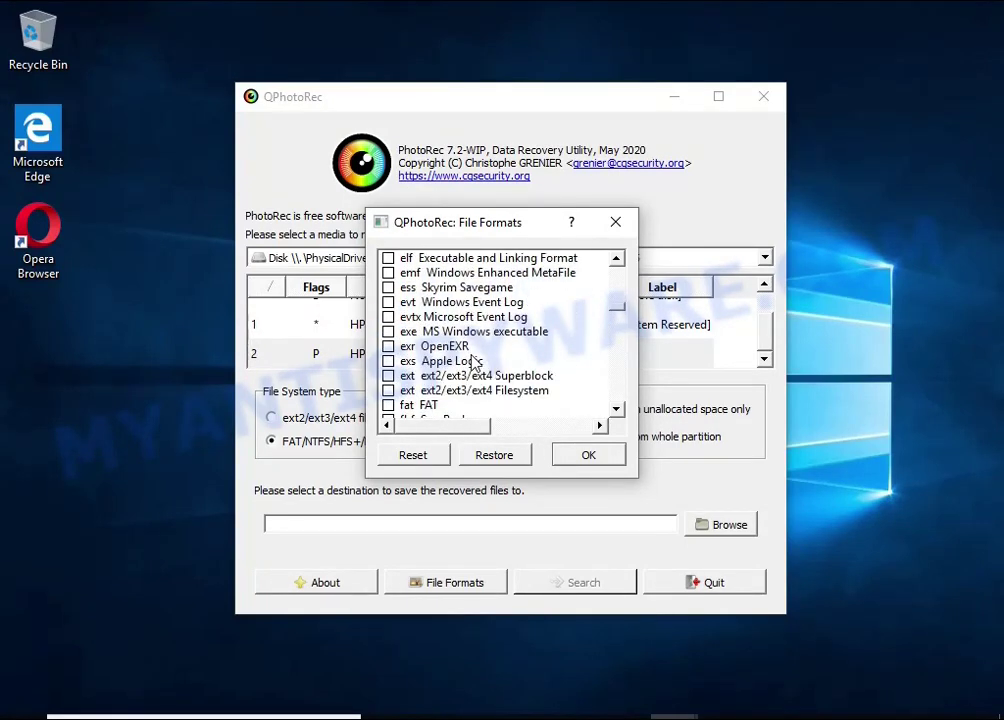
pyautogui.scroll(-15, 475, 362)
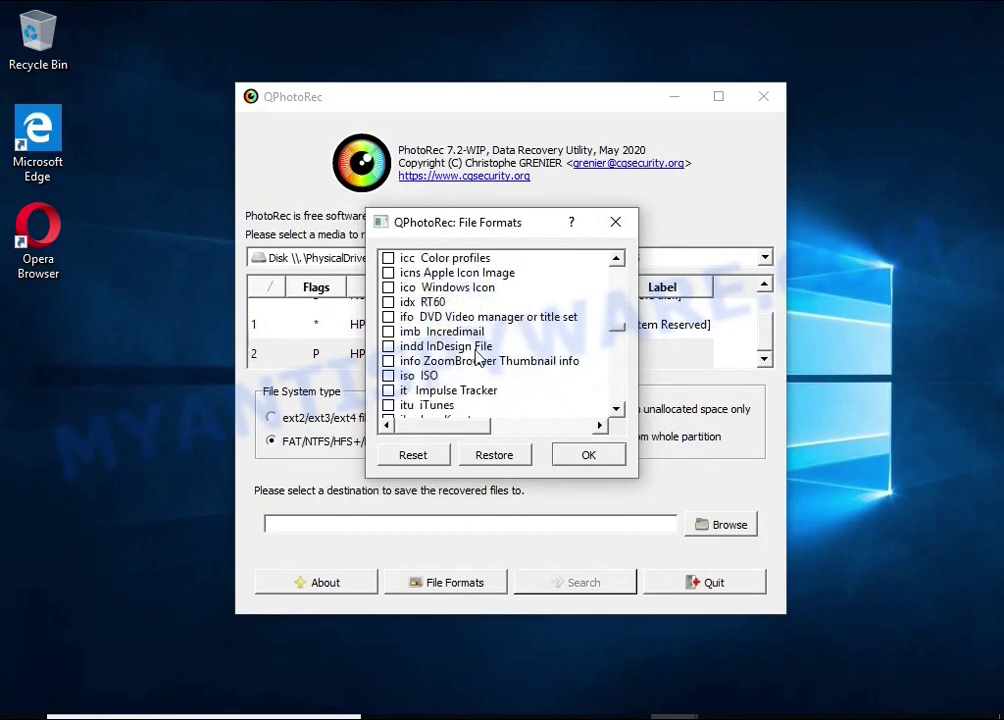
pyautogui.scroll(-1, 476, 357)
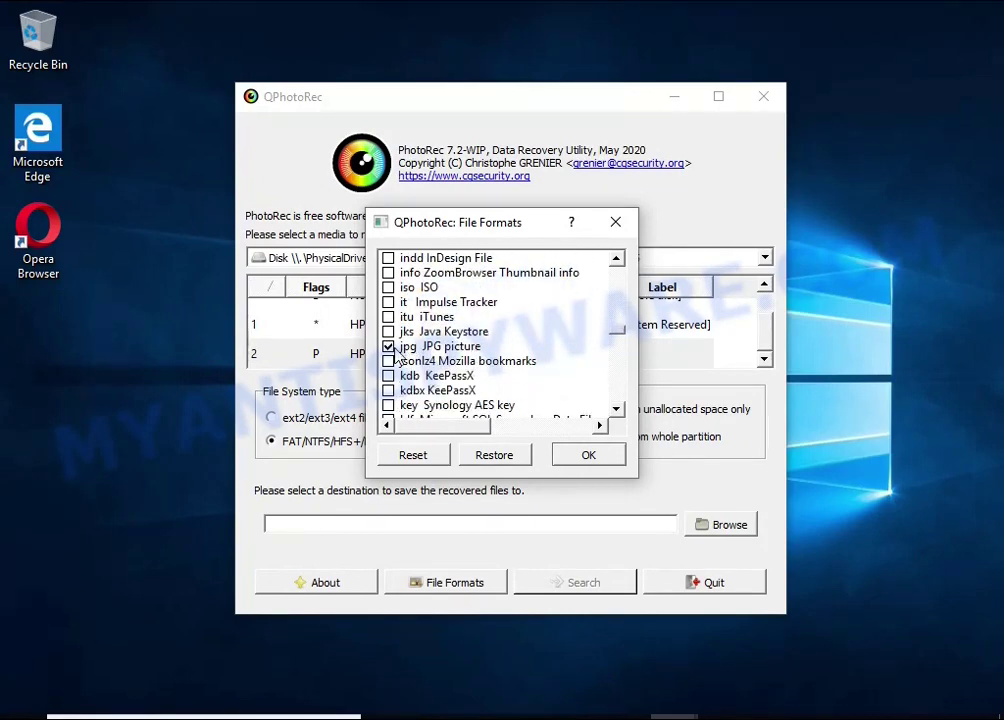
pyautogui.scroll(-20, 490, 355)
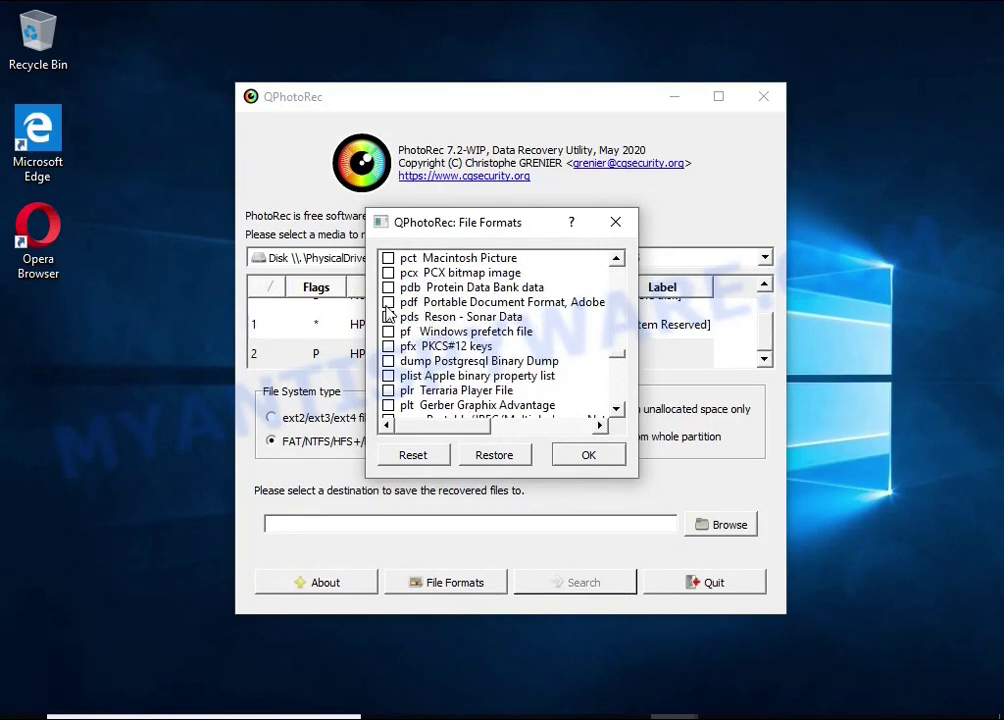
pyautogui.scroll(-20, 433, 310)
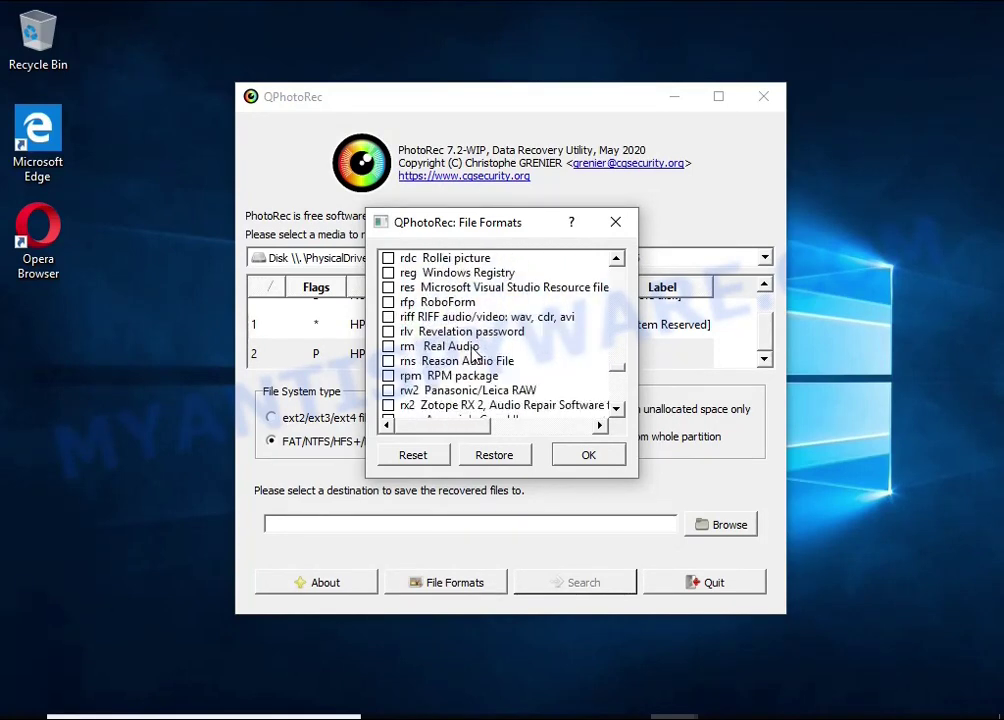
pyautogui.scroll(-5, 467, 345)
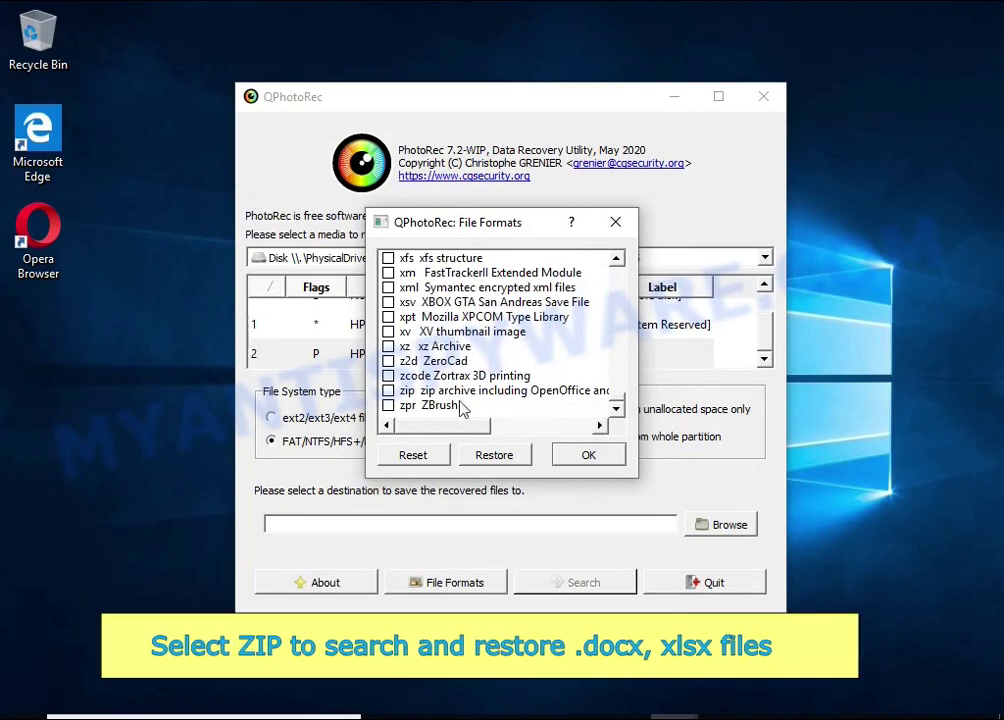
pyautogui.hscroll(3, 479, 398)
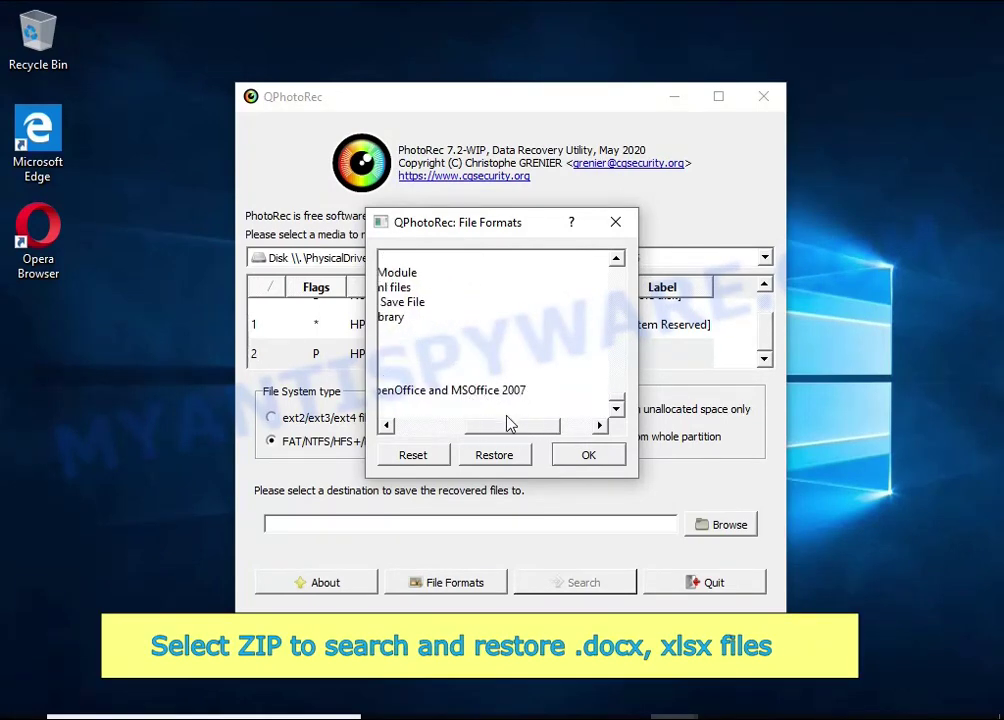
pyautogui.moveTo(510, 424); pyautogui.dragTo(406, 436)
pyautogui.click(391, 392)
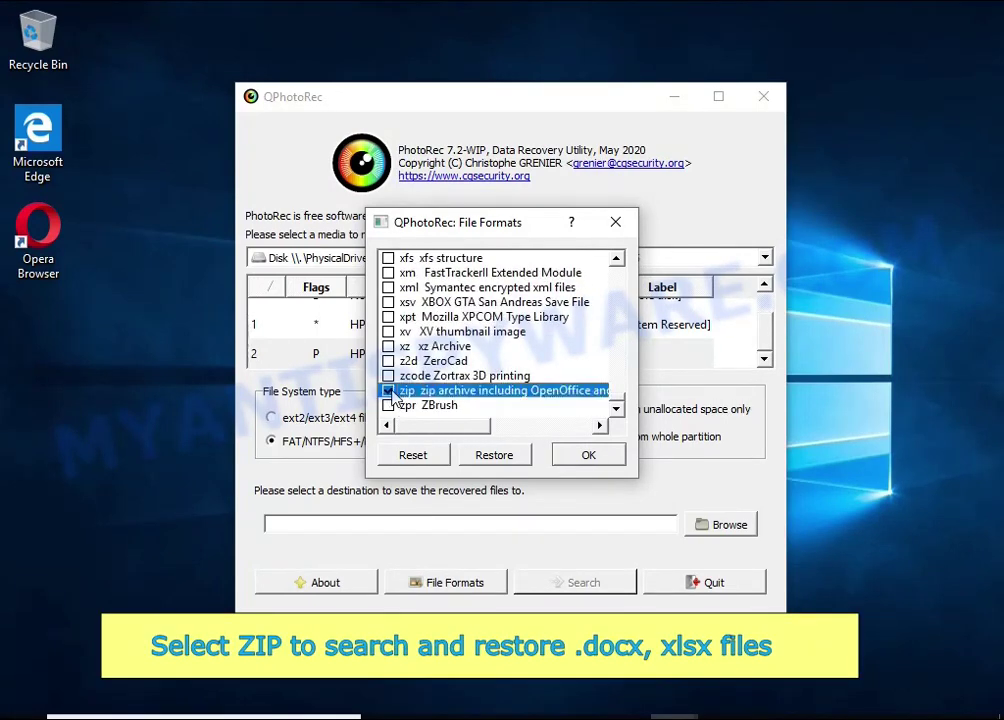
pyautogui.click(589, 455)
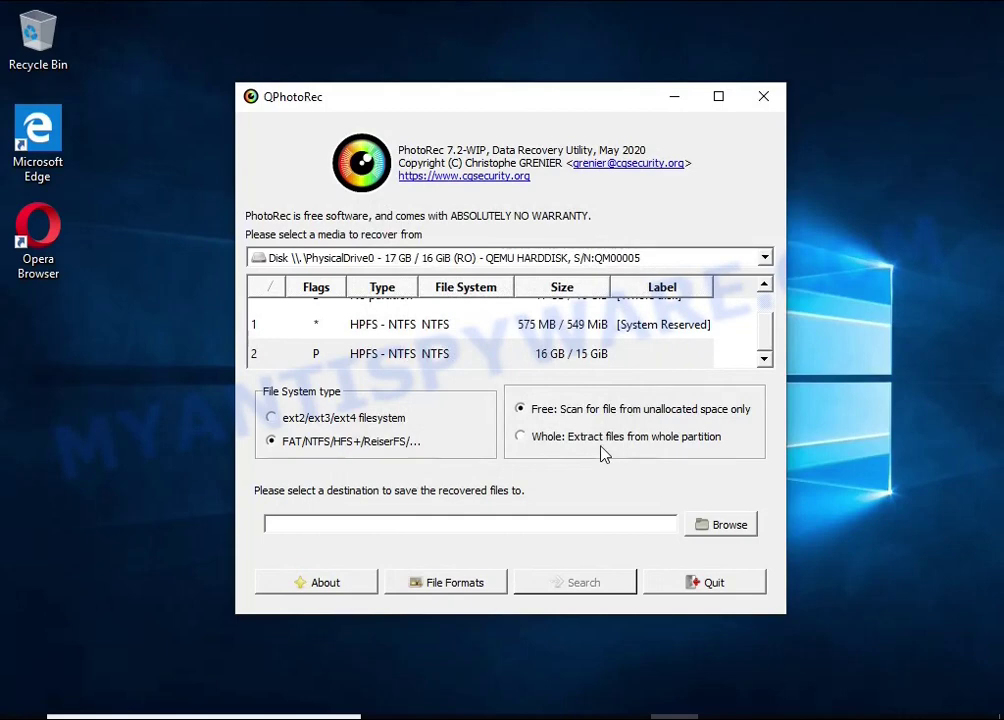
# Step: Save recovered files to E:/ and search, recovering 58 files (44 jpg, 6 pdf, 5 zip, 3 doc)
pyautogui.click(620, 437)
pyautogui.click(710, 528)
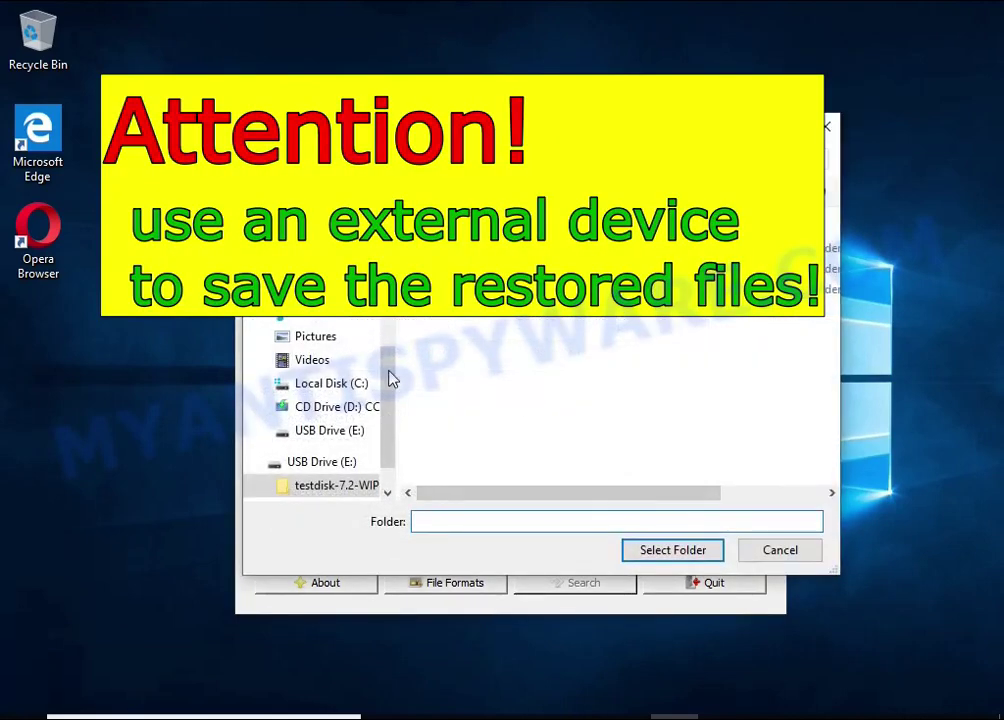
pyautogui.click(323, 466)
pyautogui.click(643, 553)
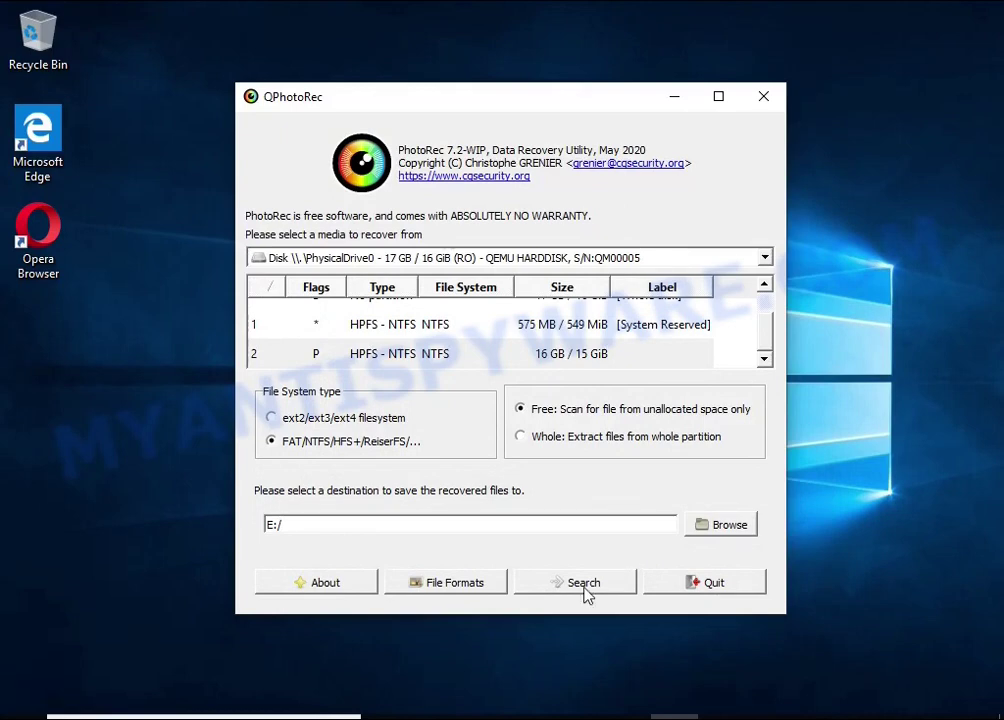
pyautogui.click(585, 584)
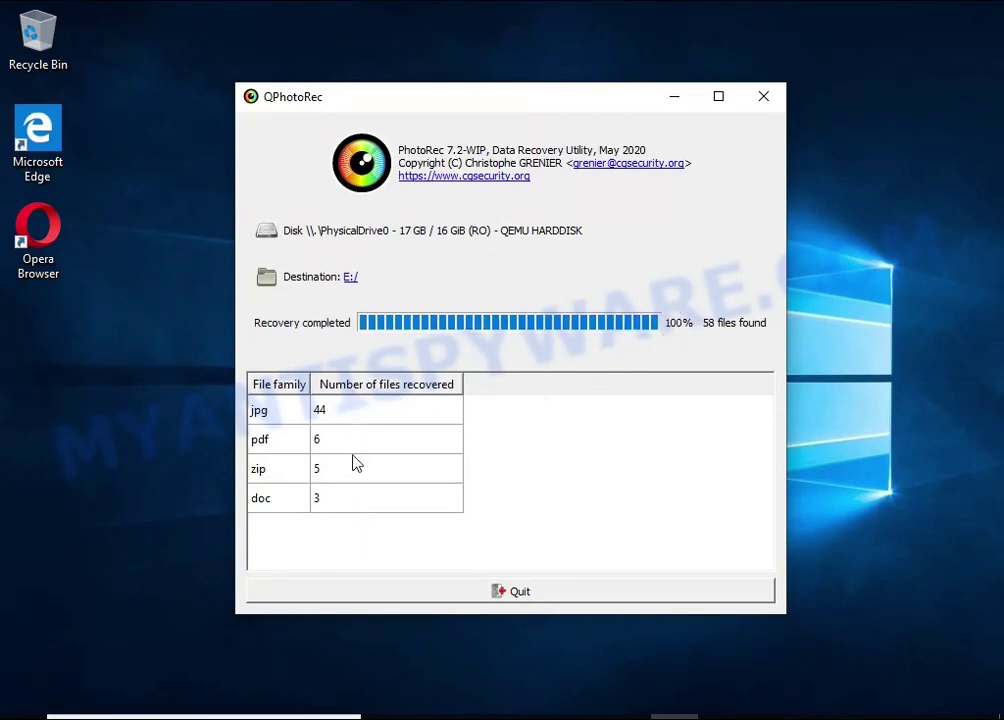
# Step: Quit QPhotoRec and browse to USB Drive (E:) in File Explorer
pyautogui.click(541, 592)
pyautogui.click(480, 708)
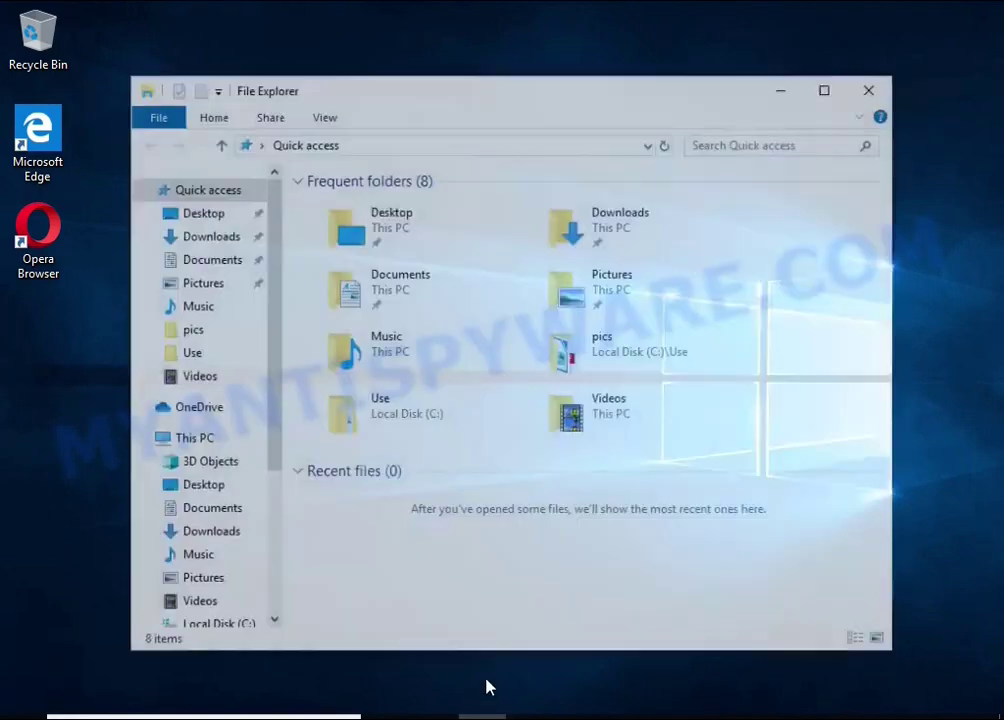
pyautogui.scroll(-2, 193, 529)
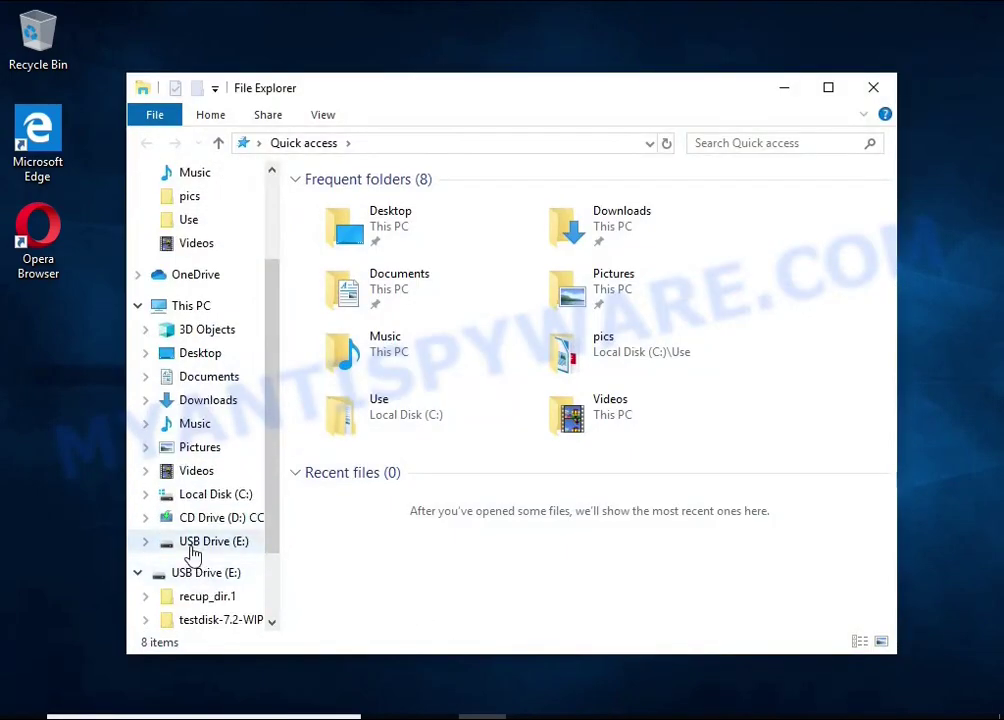
pyautogui.click(198, 543)
# Step: Open the recup_dir.1 folder and sort its 60 recovered files by size, largest first
pyautogui.click(362, 208)
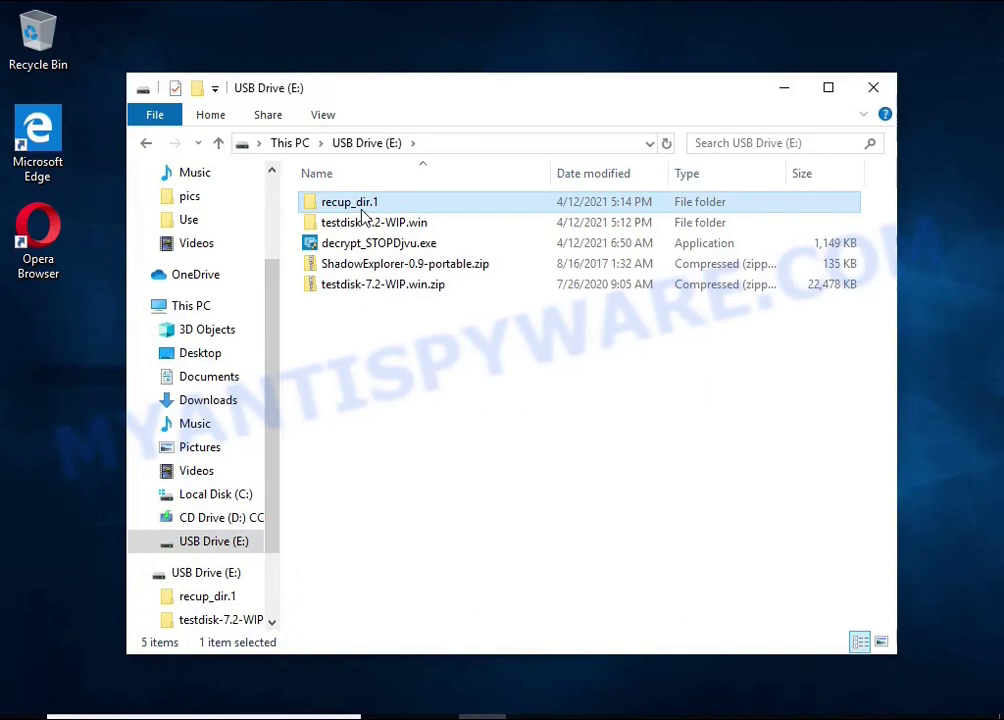
pyautogui.doubleClick(362, 208)
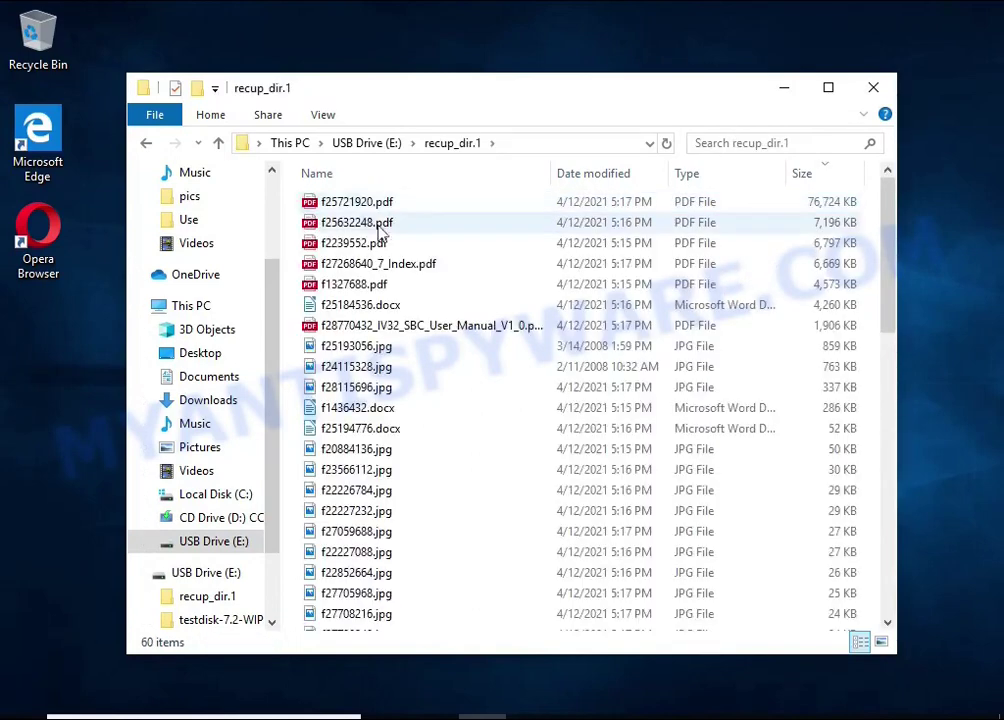
pyautogui.click(818, 184)
pyautogui.click(820, 185)
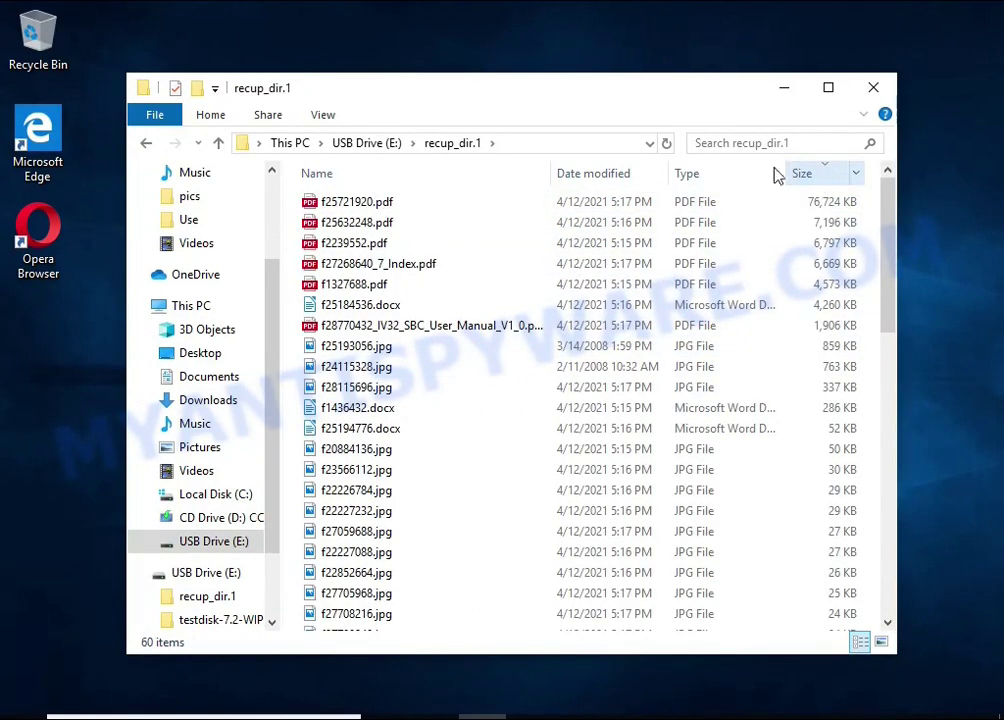
pyautogui.doubleClick(545, 326)
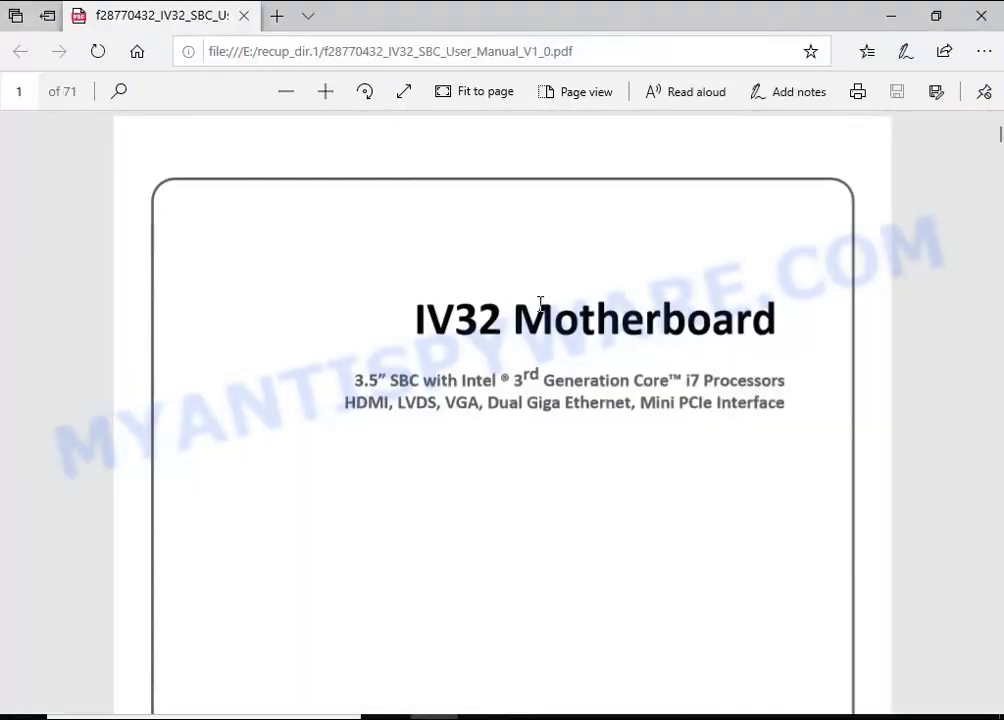
pyautogui.scroll(-15, 545, 315)
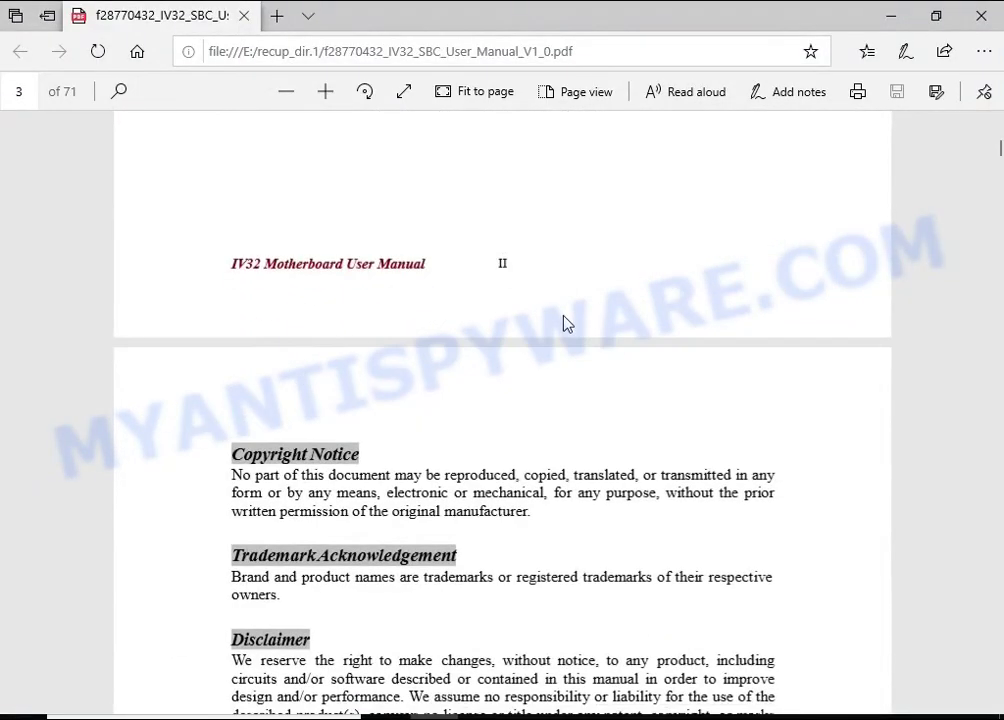
pyautogui.click(979, 16)
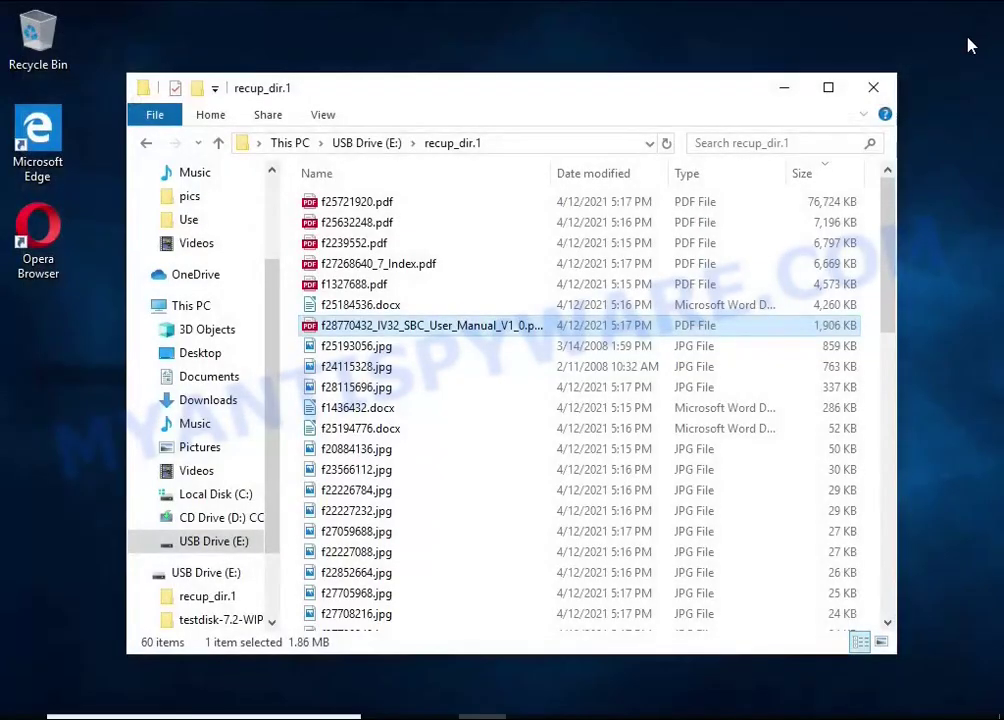
pyautogui.doubleClick(446, 349)
pyautogui.click(886, 17)
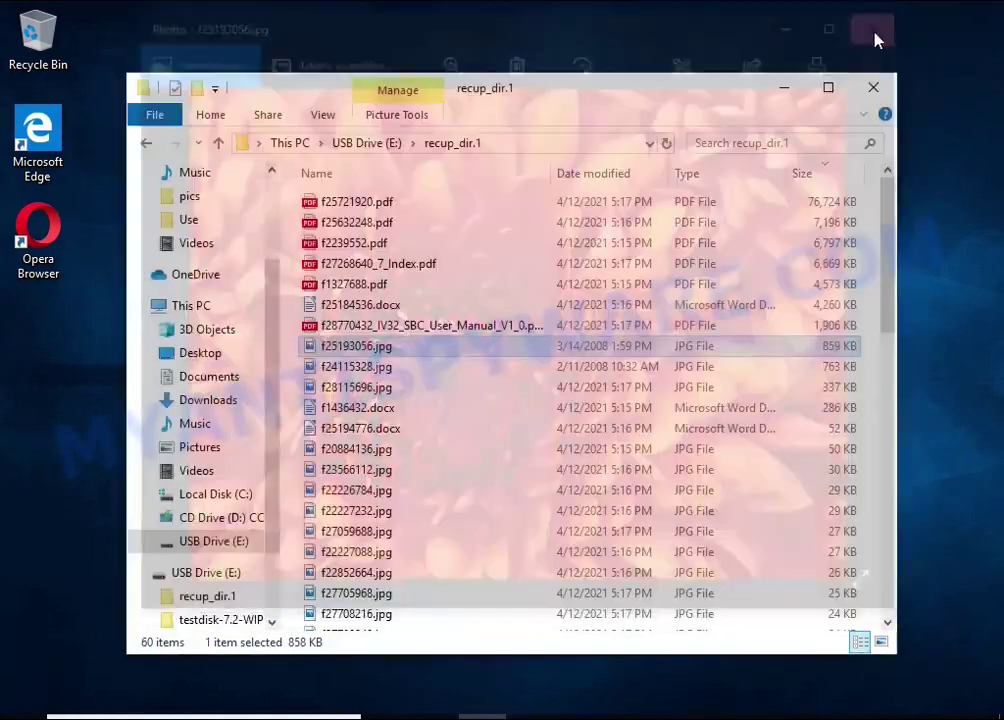
pyautogui.doubleClick(410, 380)
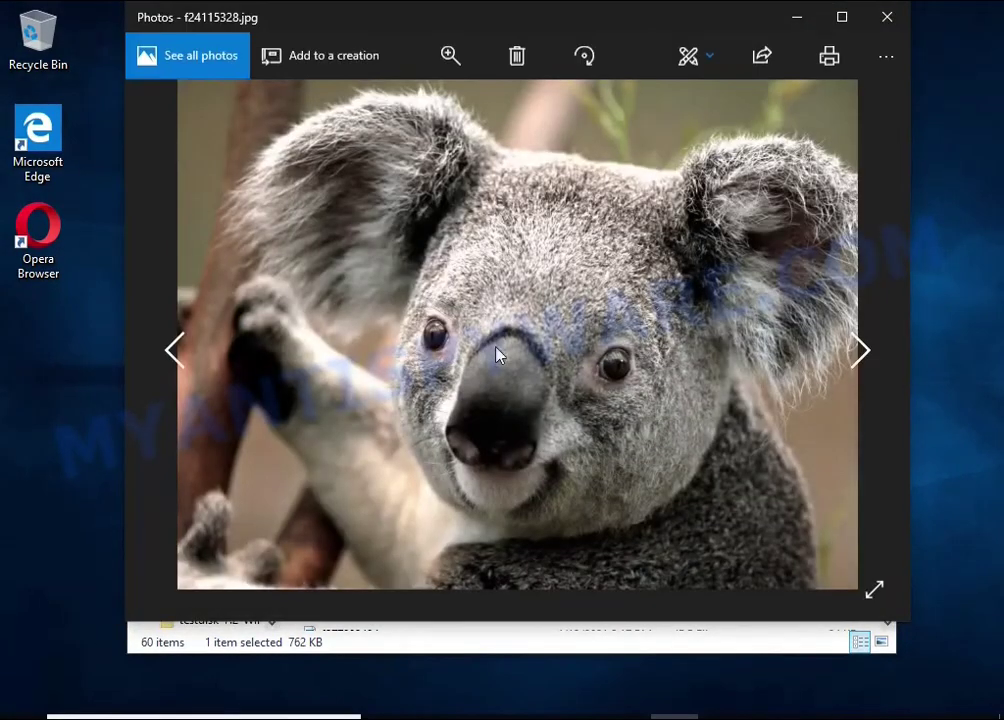
pyautogui.click(878, 18)
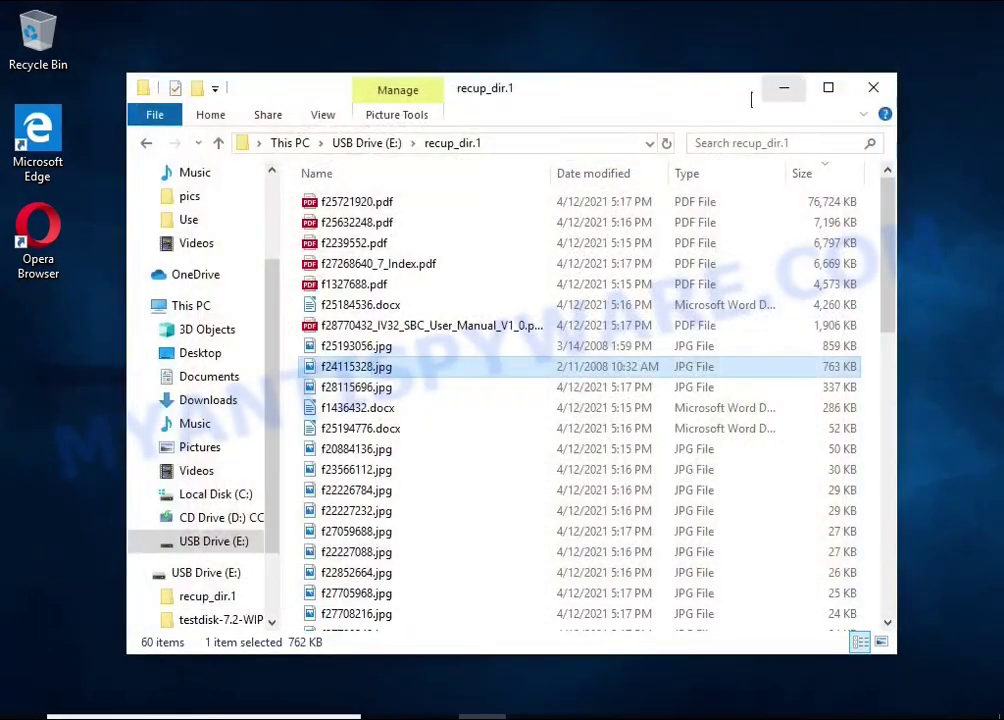
pyautogui.doubleClick(424, 407)
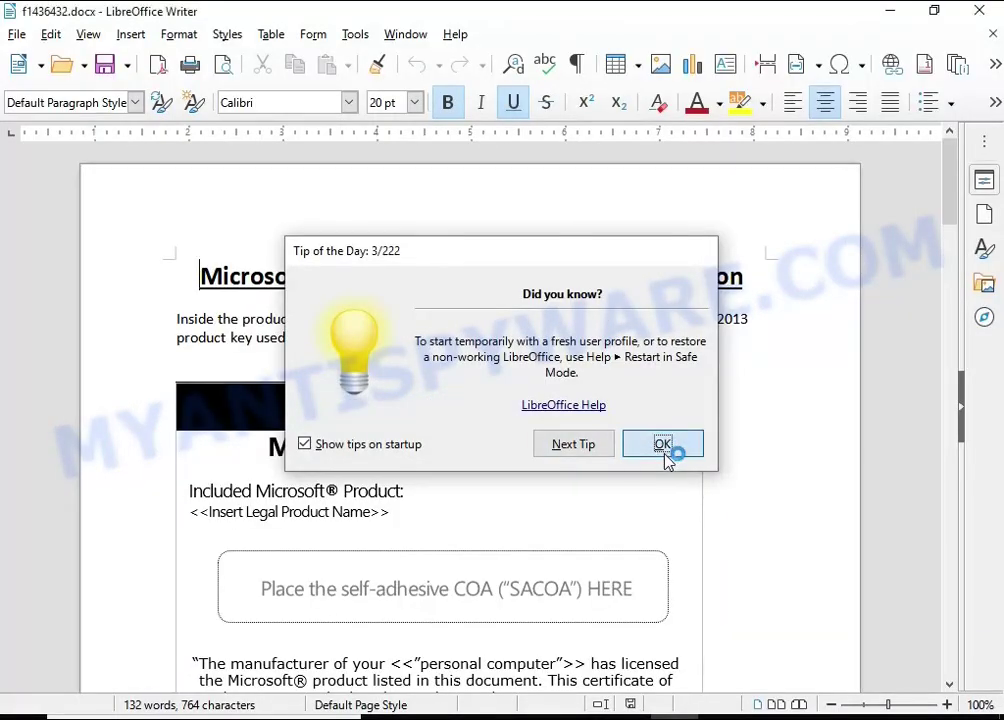
pyautogui.click(663, 445)
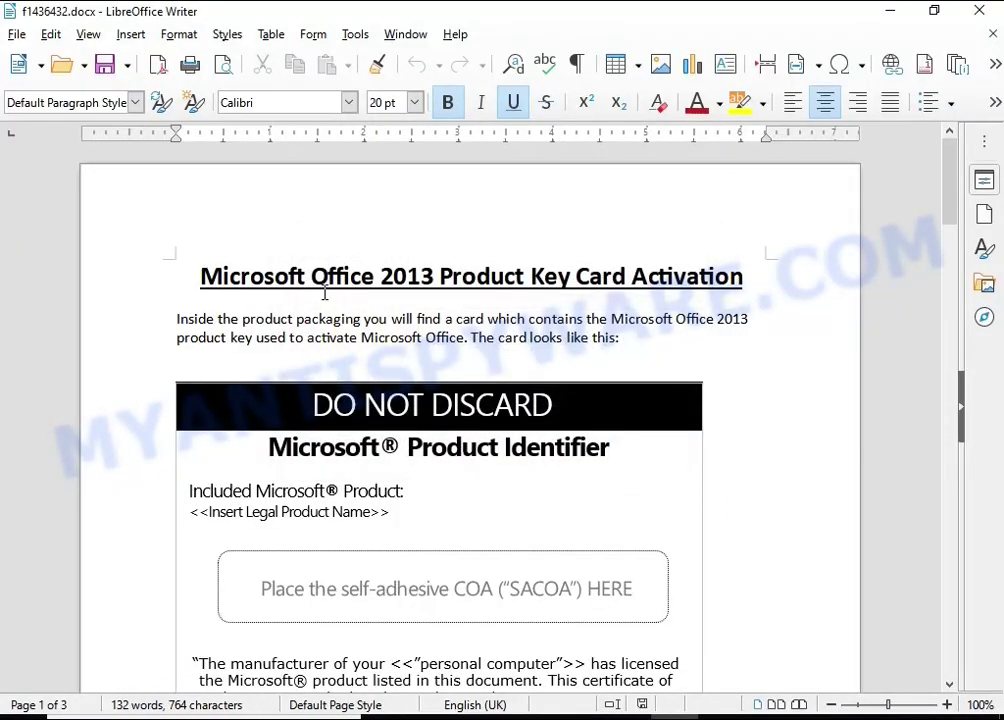
pyautogui.scroll(-10, 380, 355)
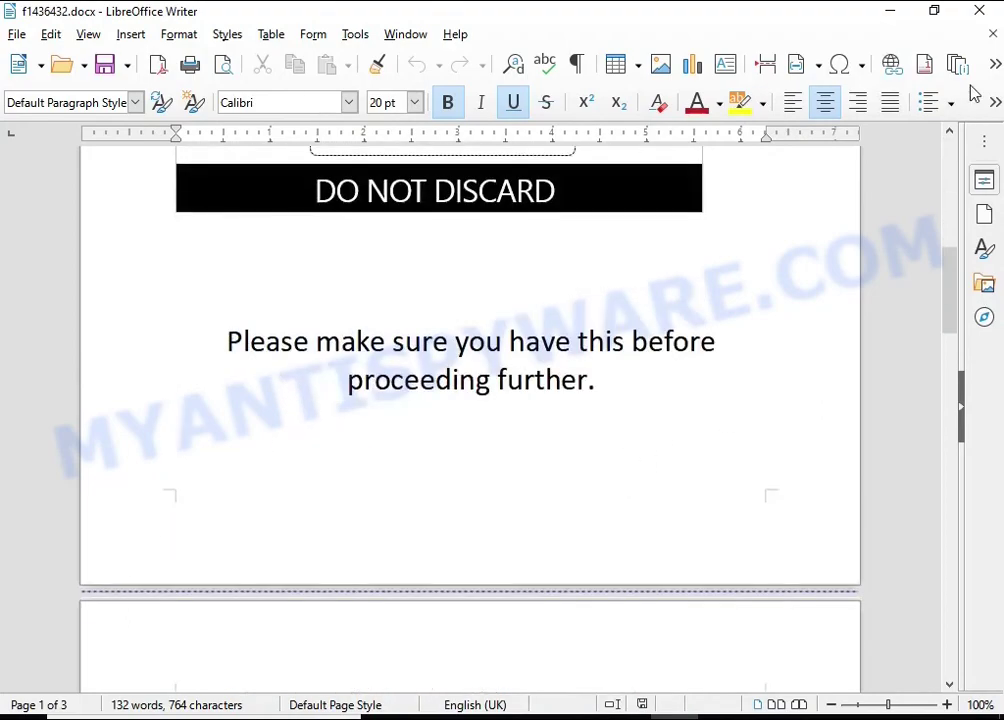
pyautogui.click(985, 14)
pyautogui.scroll(-4, 612, 347)
pyautogui.scroll(6, 609, 350)
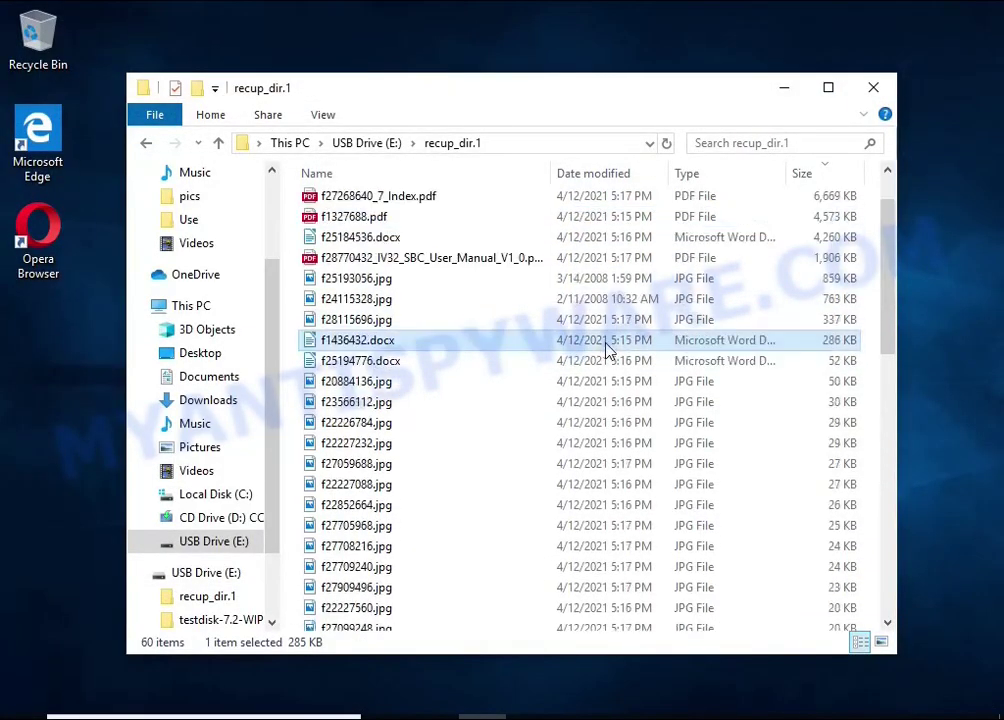